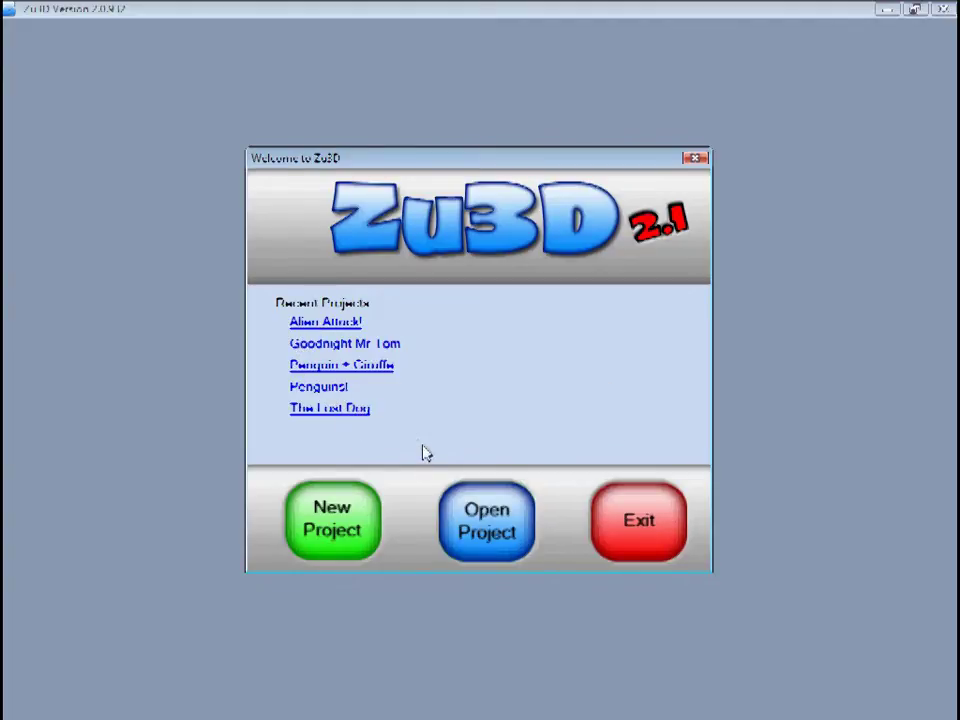
- Start a new animation project from the Welcome to Zu3D window
click(350, 527)
- Name the new animation 'Welcome to Zu3D' and create the project
text(W)
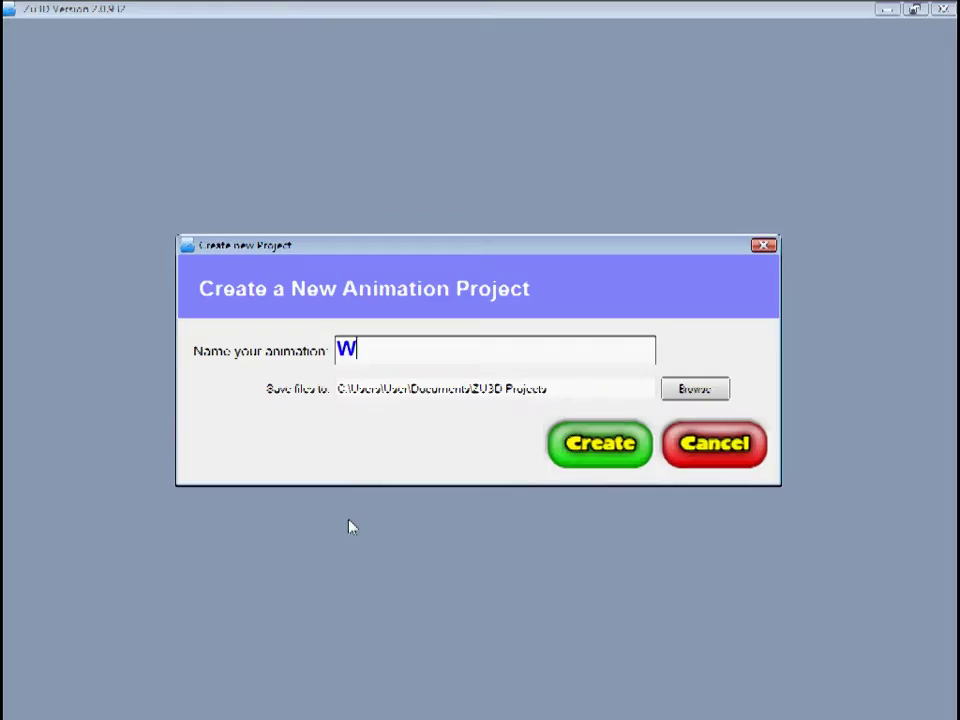
text(elcome)
key(BackSpace)
text(me to)
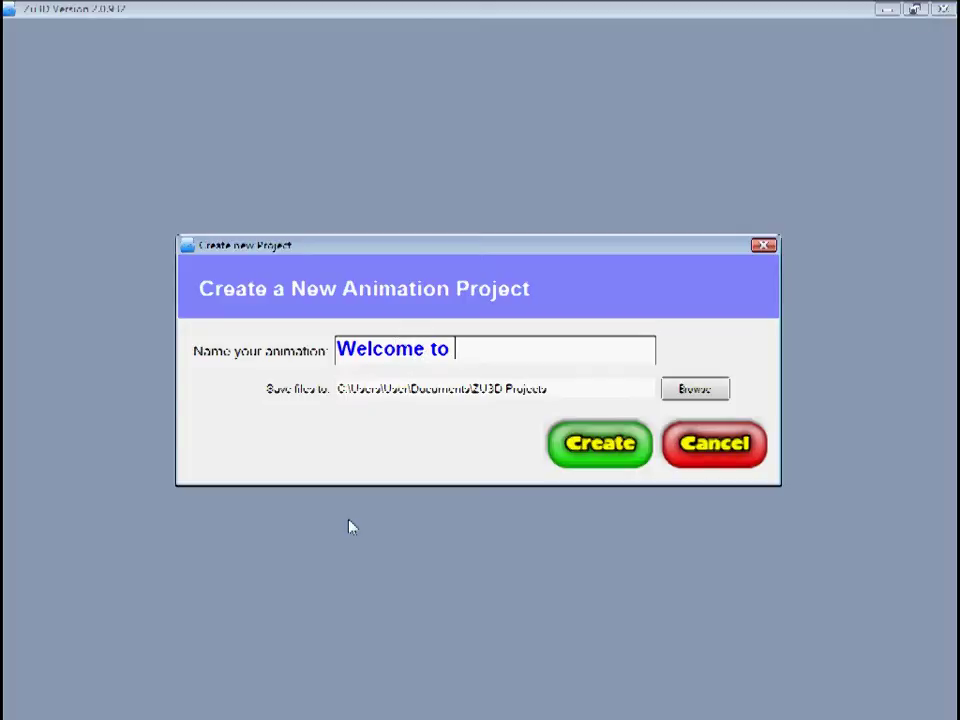
text( Zu3D)
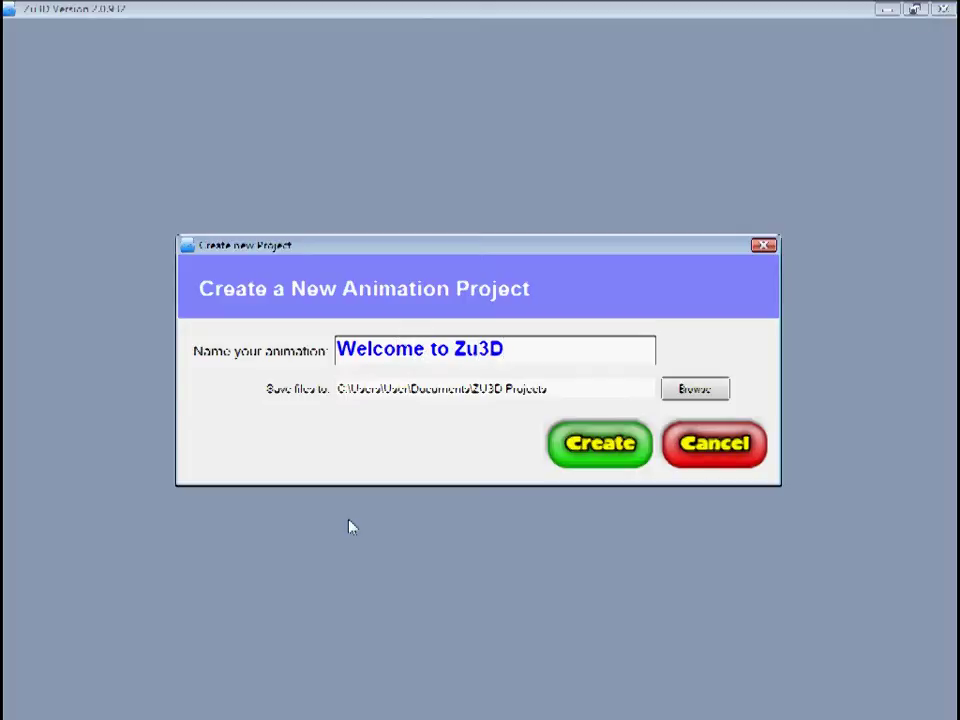
click(581, 459)
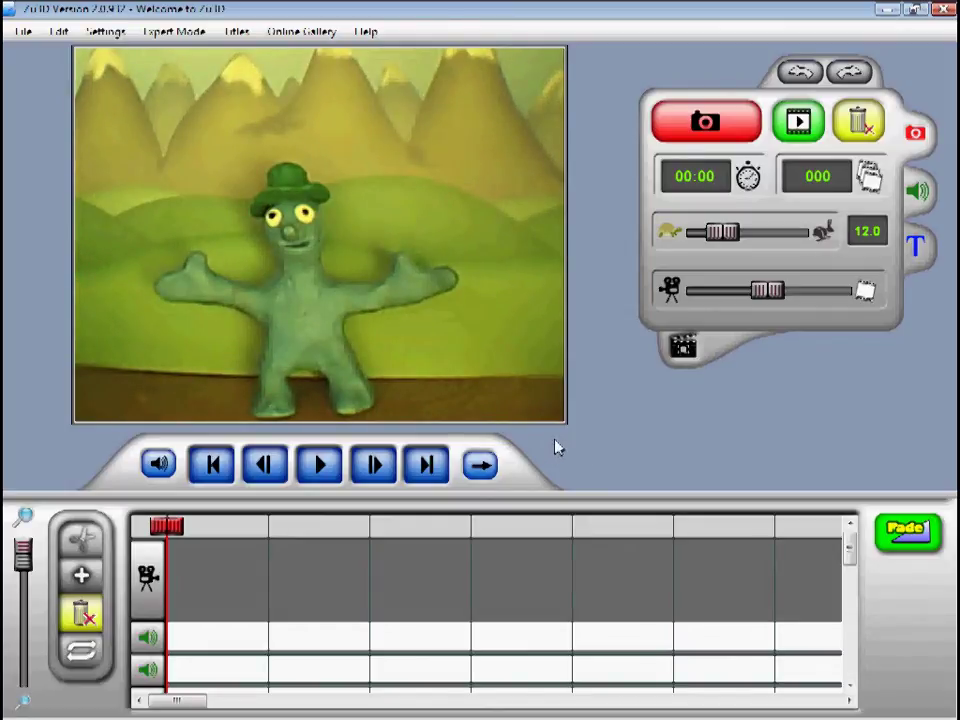
- Capture nine frames of the clay figure raising its arm, deleting one misfired shot along the way
click(677, 132)
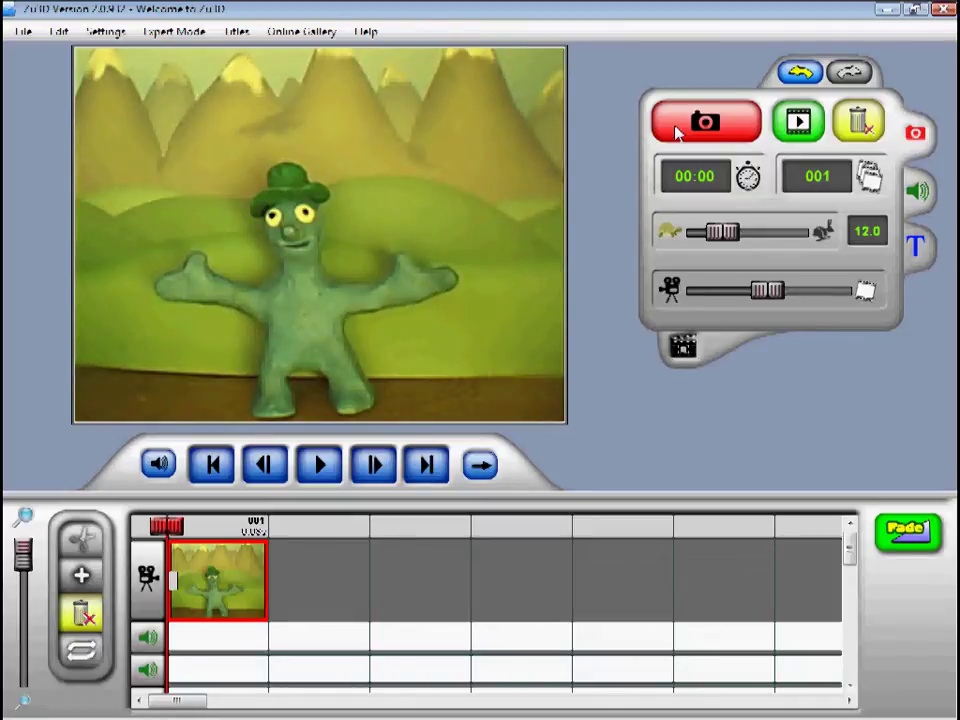
click(678, 130)
click(678, 130)
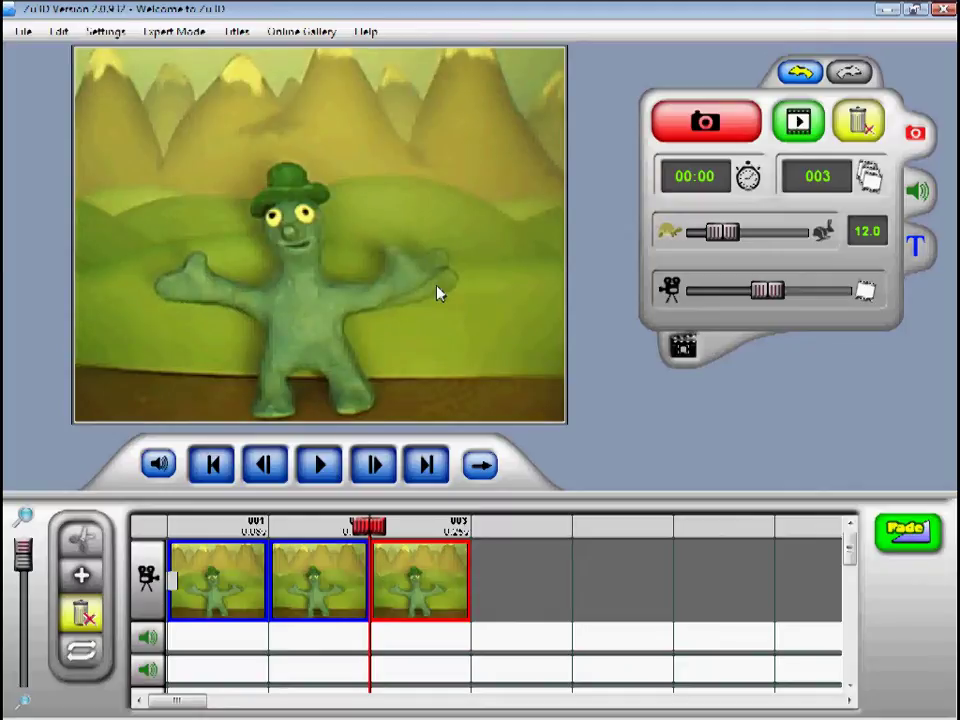
key(space)
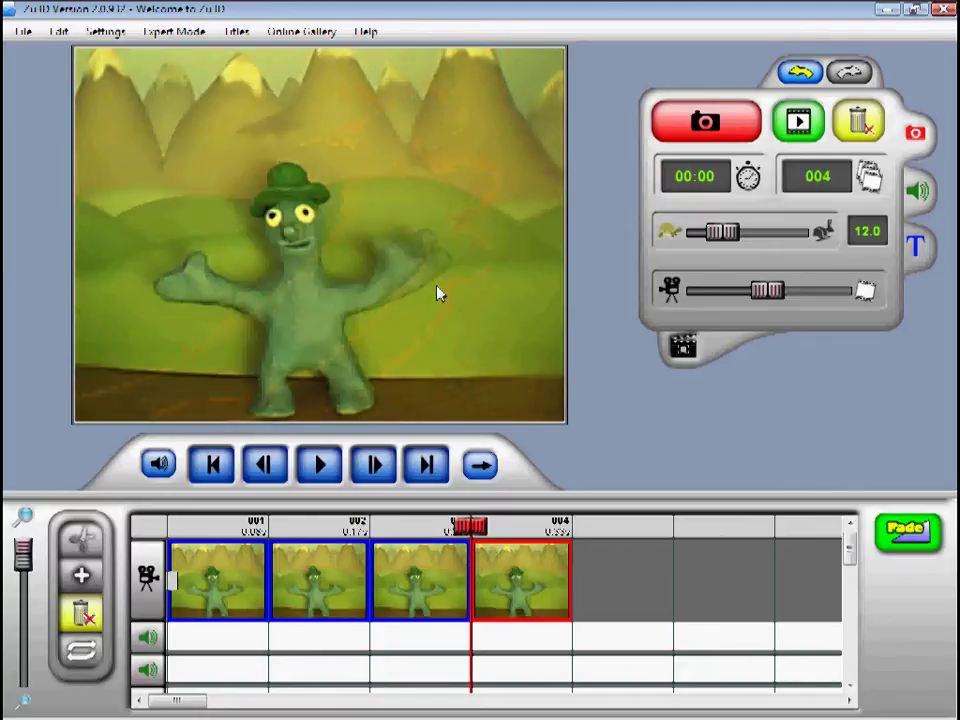
key(space)
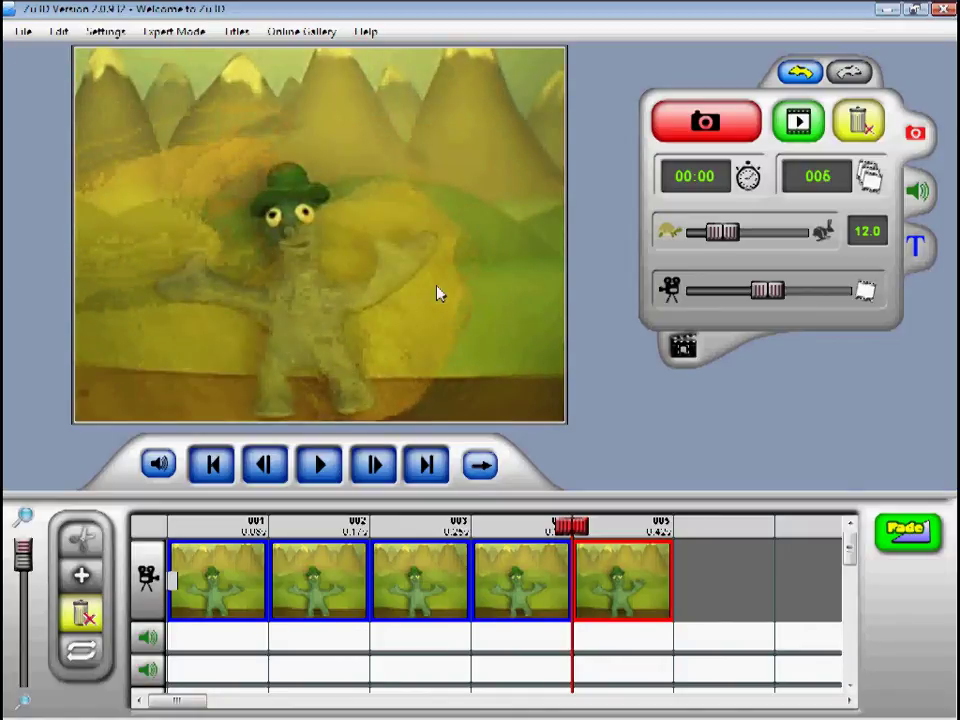
key(space)
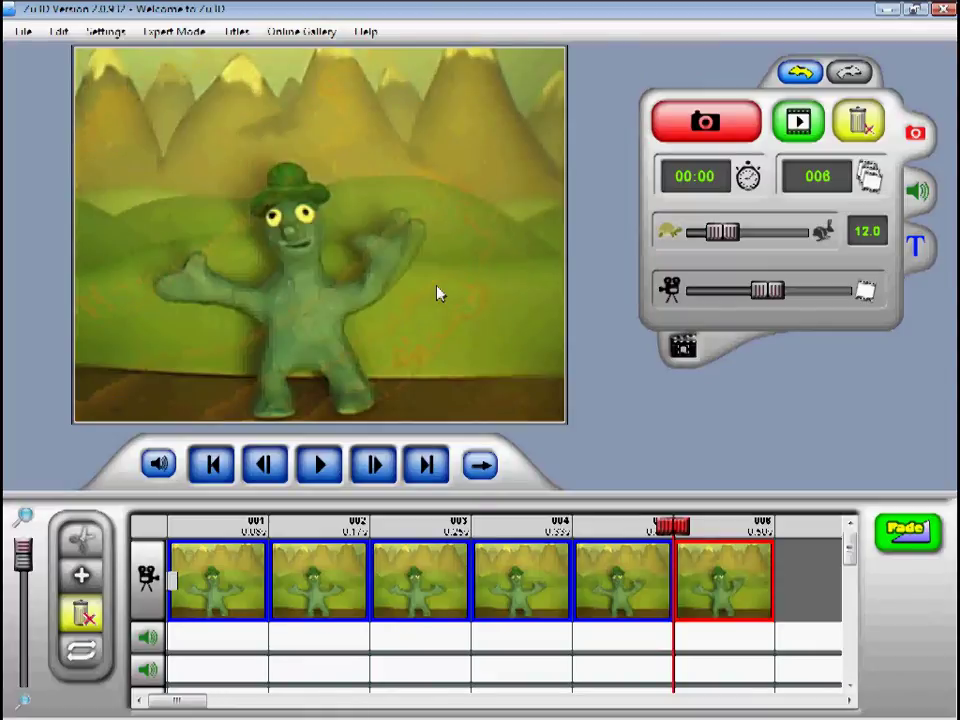
key(Delete)
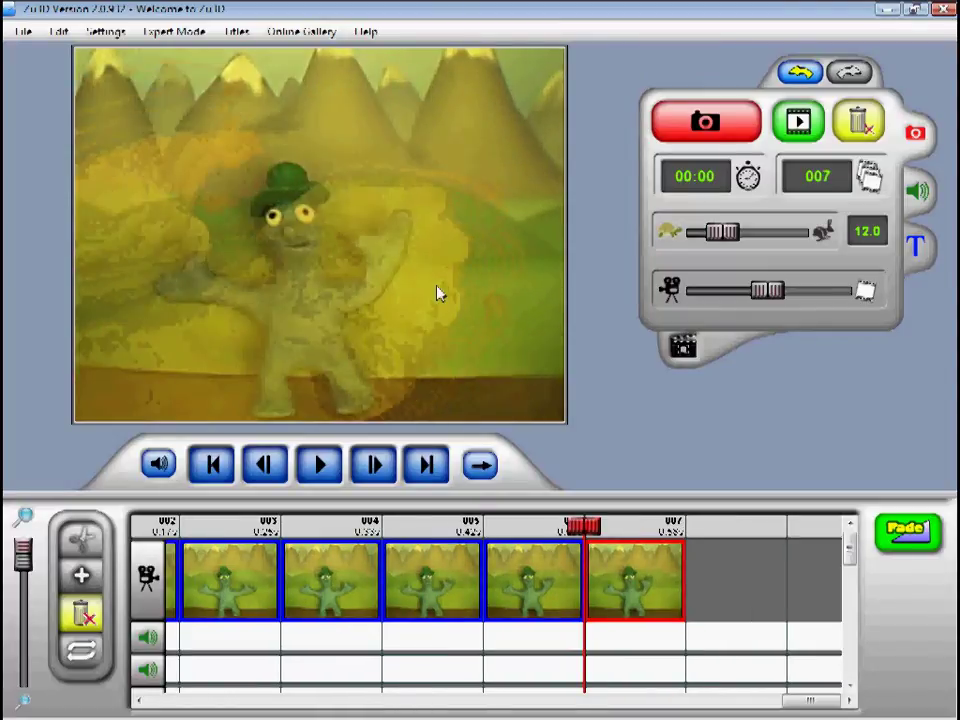
key(space)
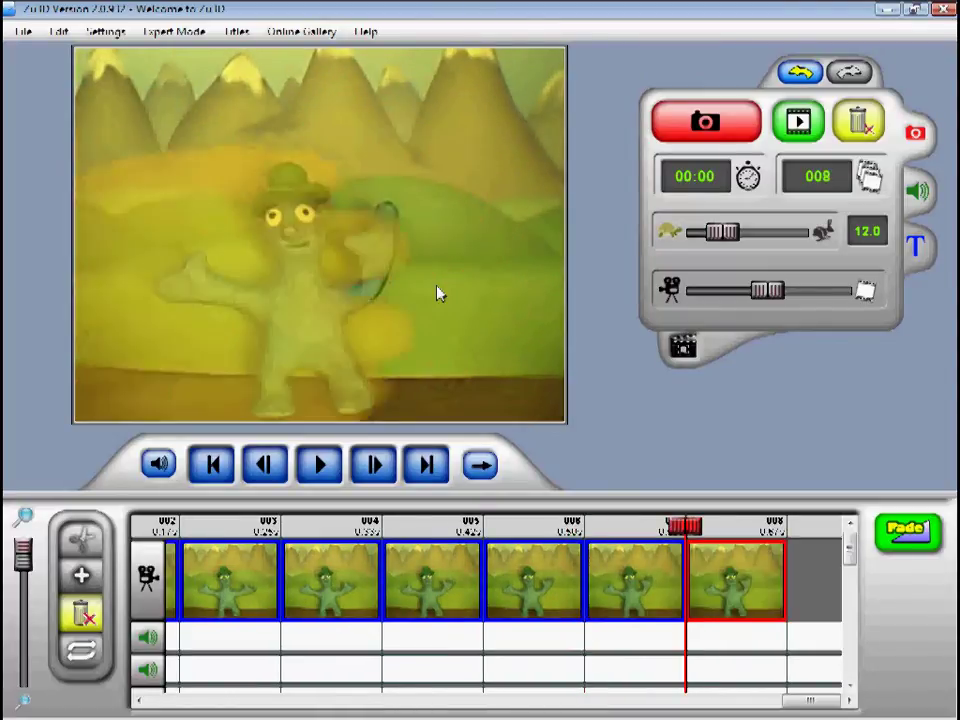
key(space)
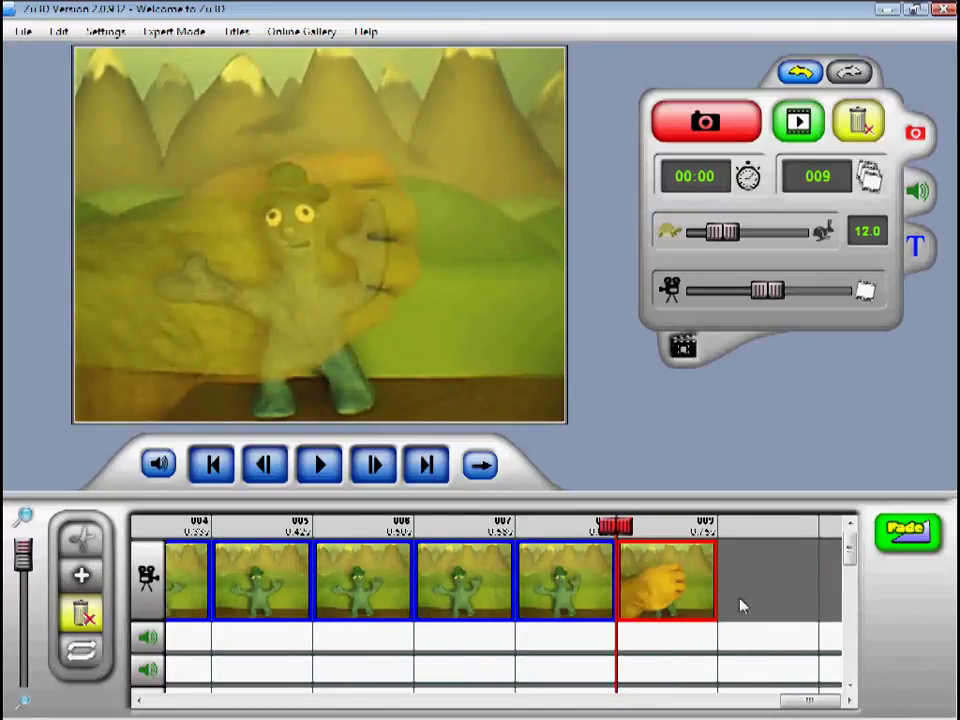
- Select the last frame showing the hand and delete it
click(570, 583)
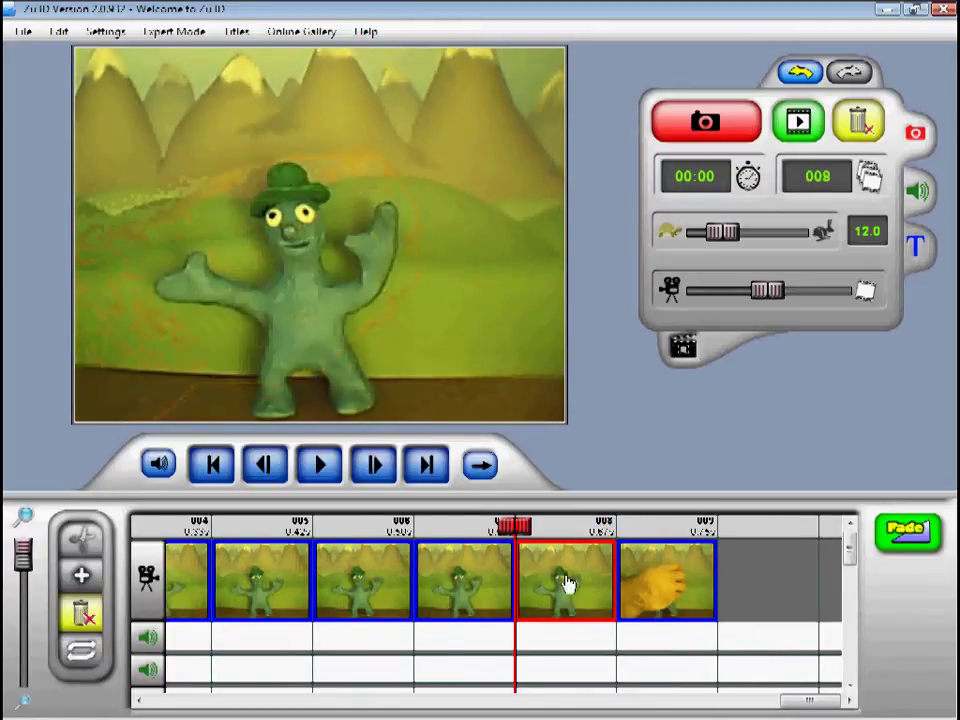
click(676, 588)
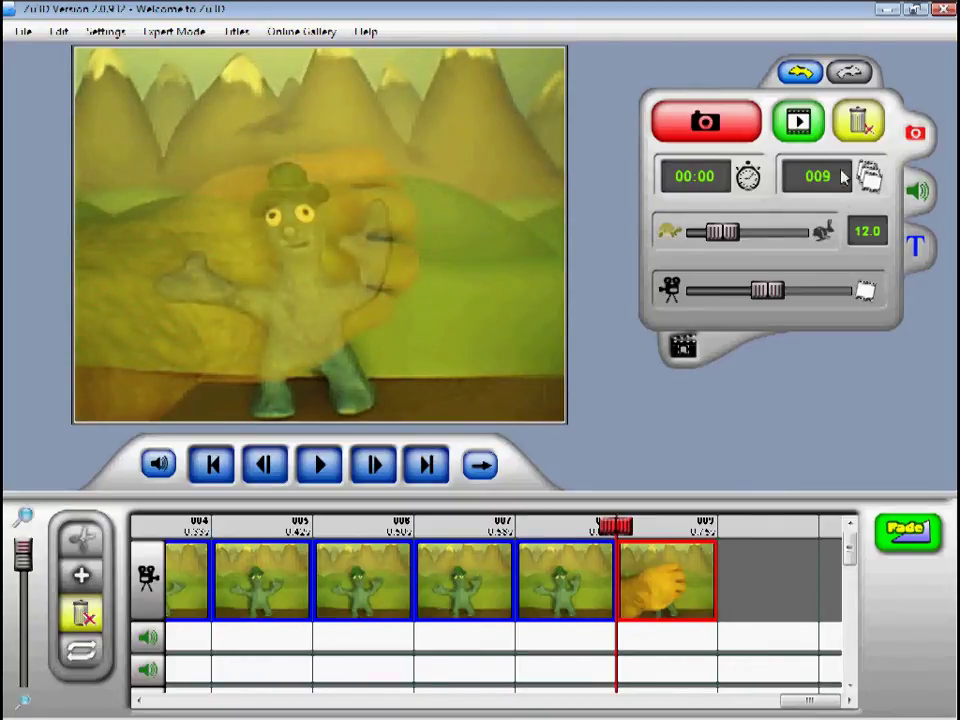
click(862, 122)
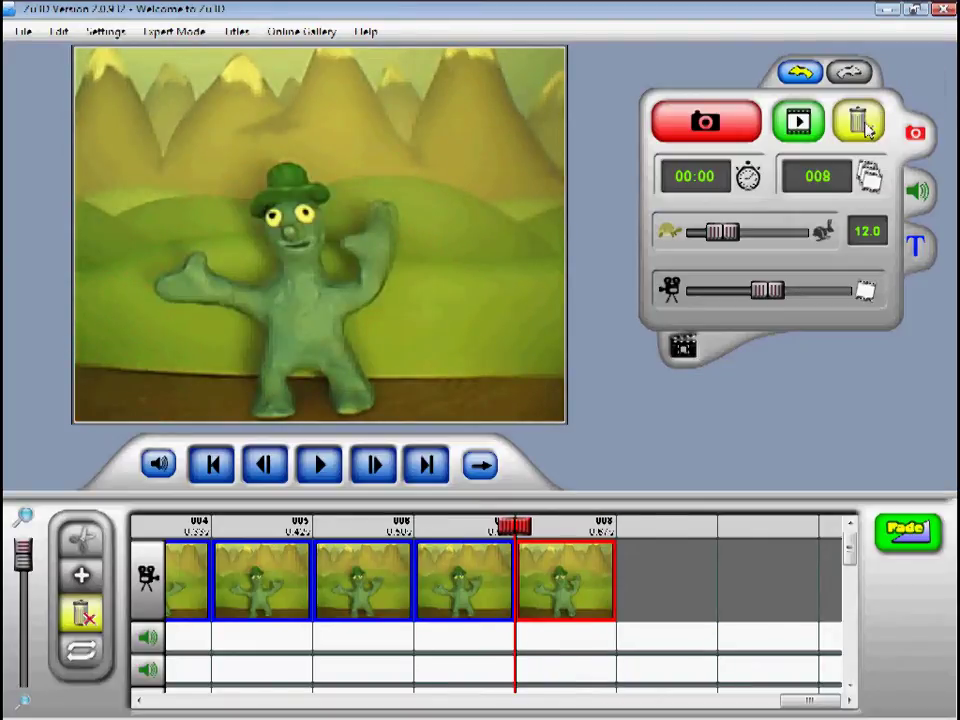
- Capture three replacement frames of the figure, bringing the timeline to 11 frames
key(space)
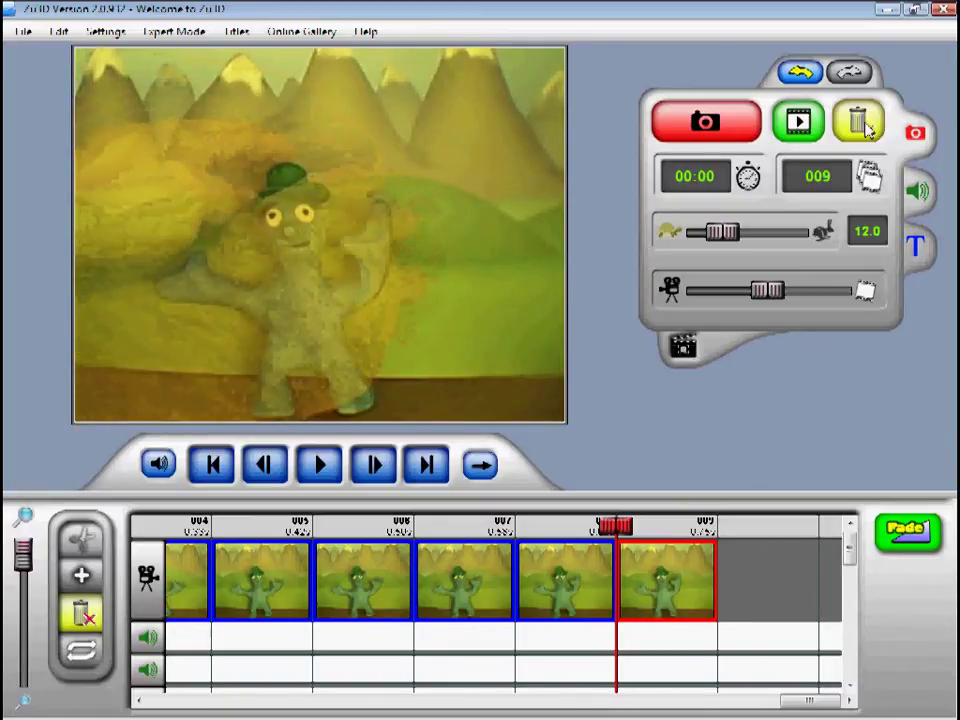
key(space)
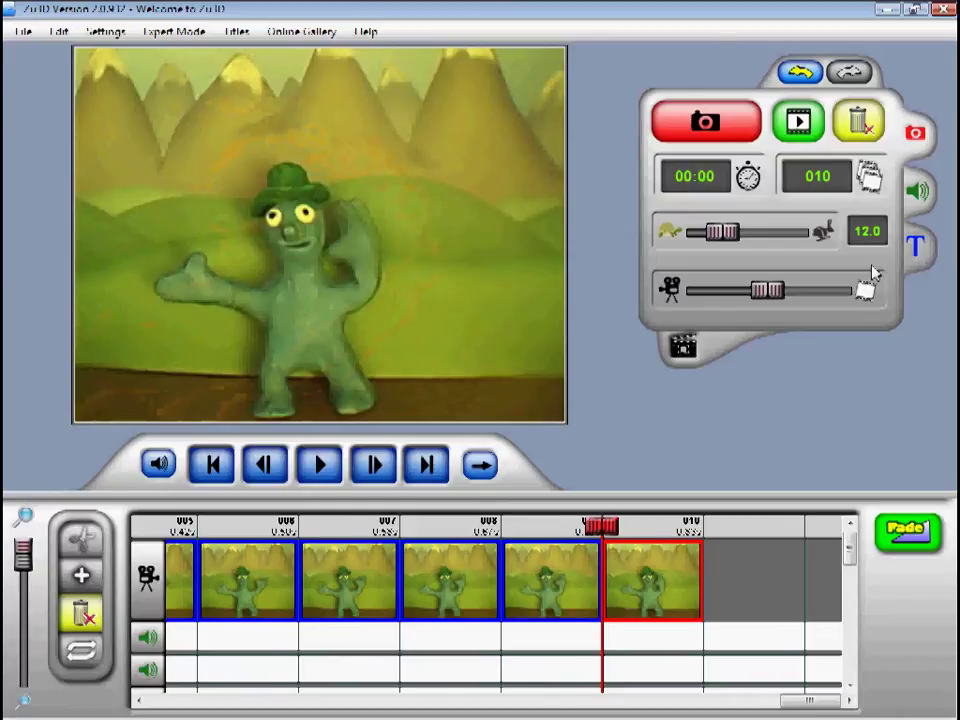
key(space)
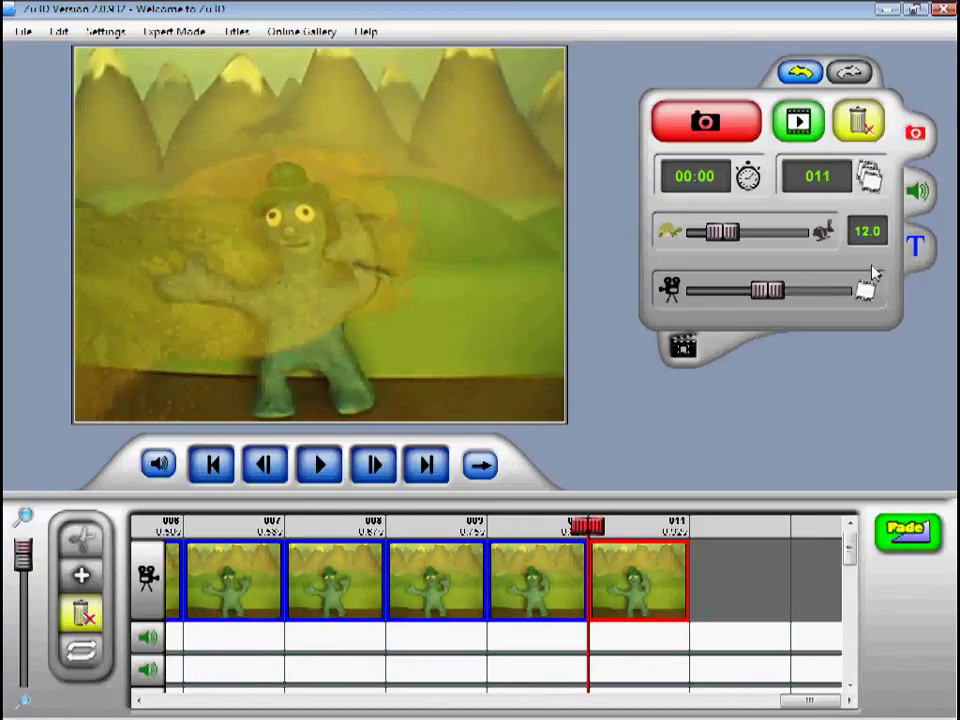
- Capture frame 012 showing the figure with its arm raised to its hat
key(space)
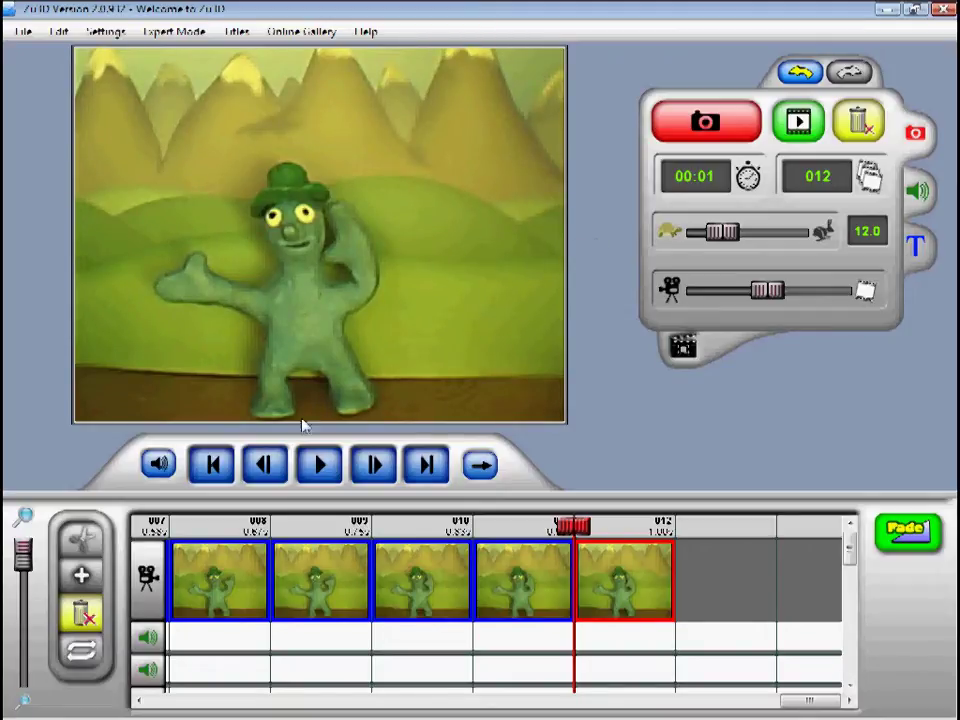
- Play back the twelve frames and zoom the timeline out so the whole clip is visible
click(322, 465)
click(332, 572)
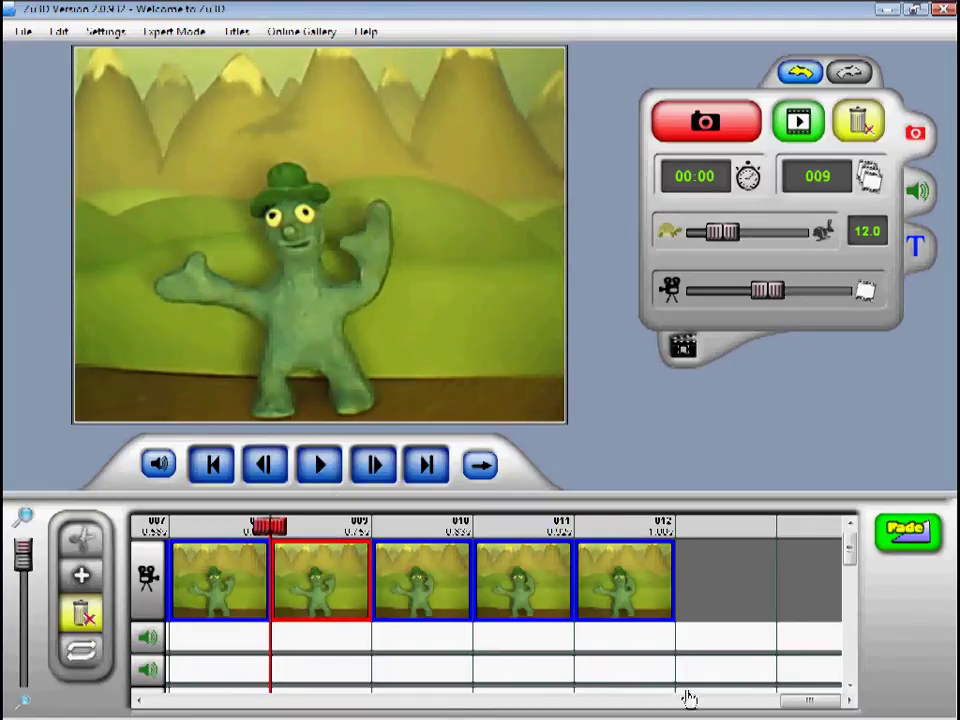
drag(810, 700, 478, 700)
click(378, 574)
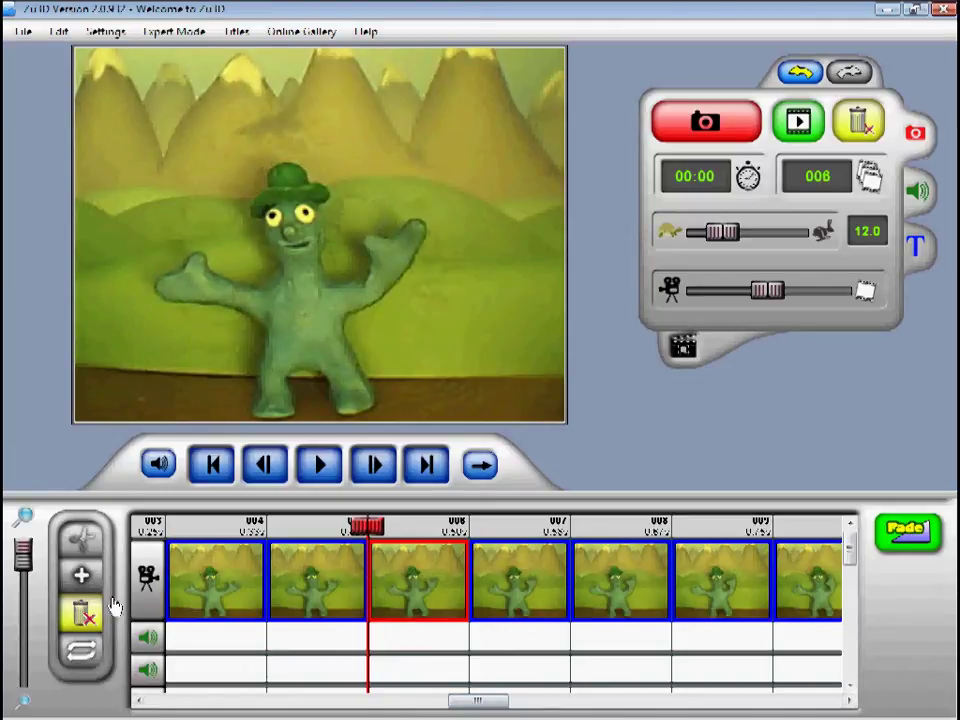
drag(22, 560, 22, 610)
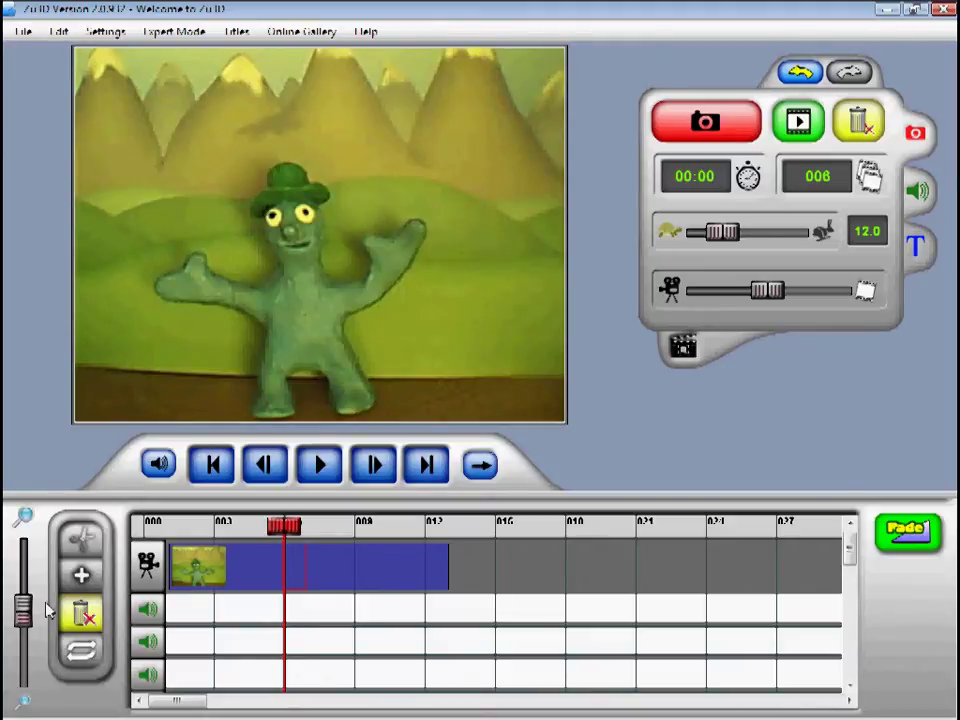
- Copy the video clip, paste a duplicate after the original, and play it from the start
click(355, 576)
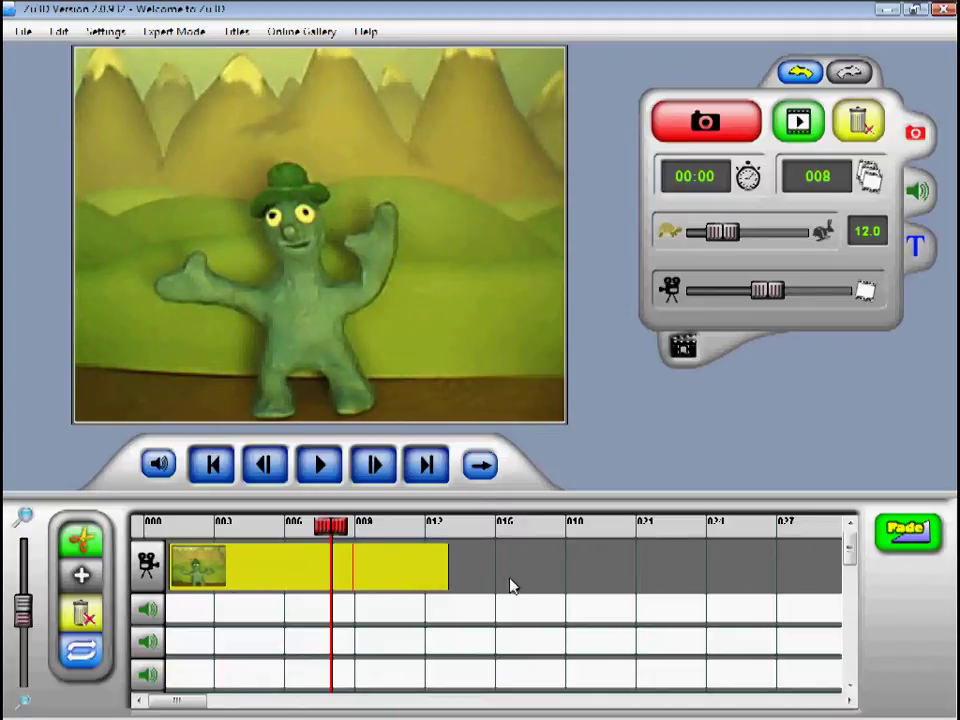
right_click(268, 568)
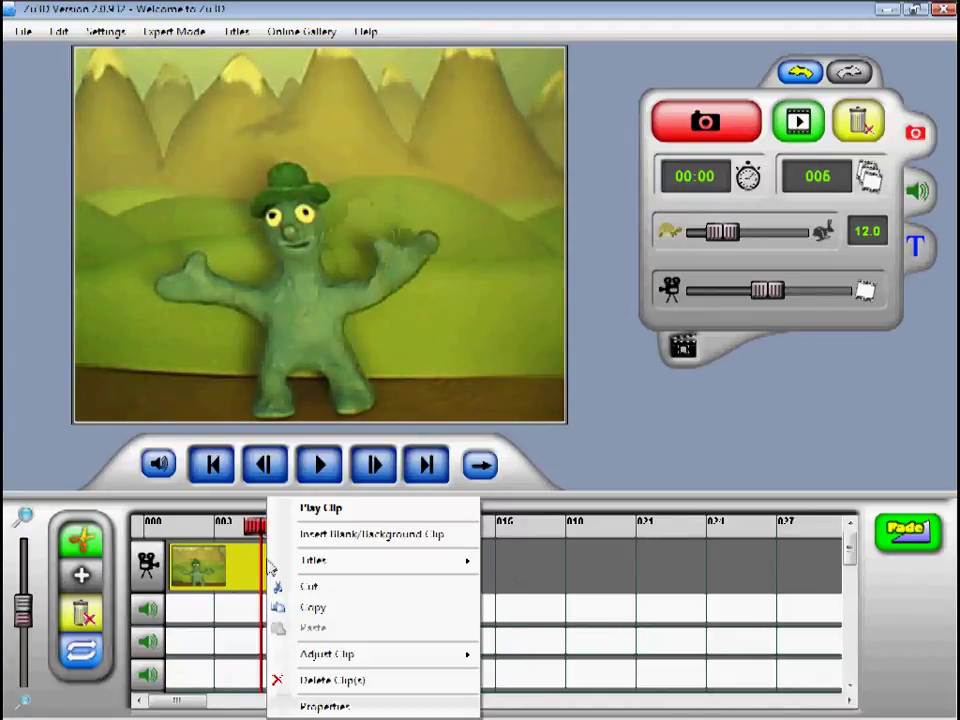
click(317, 612)
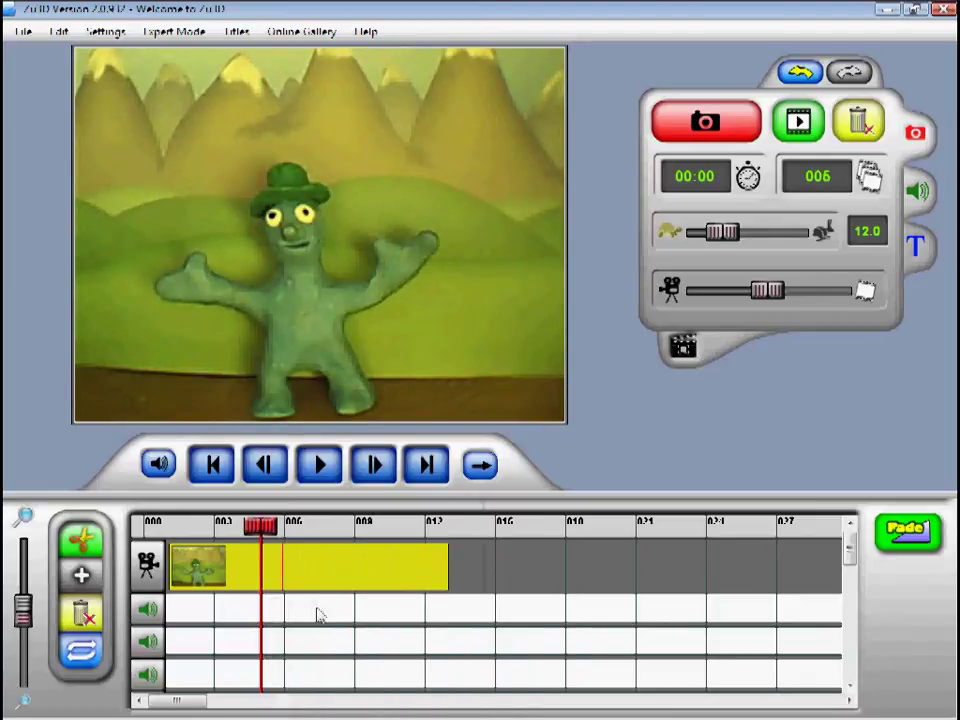
right_click(506, 574)
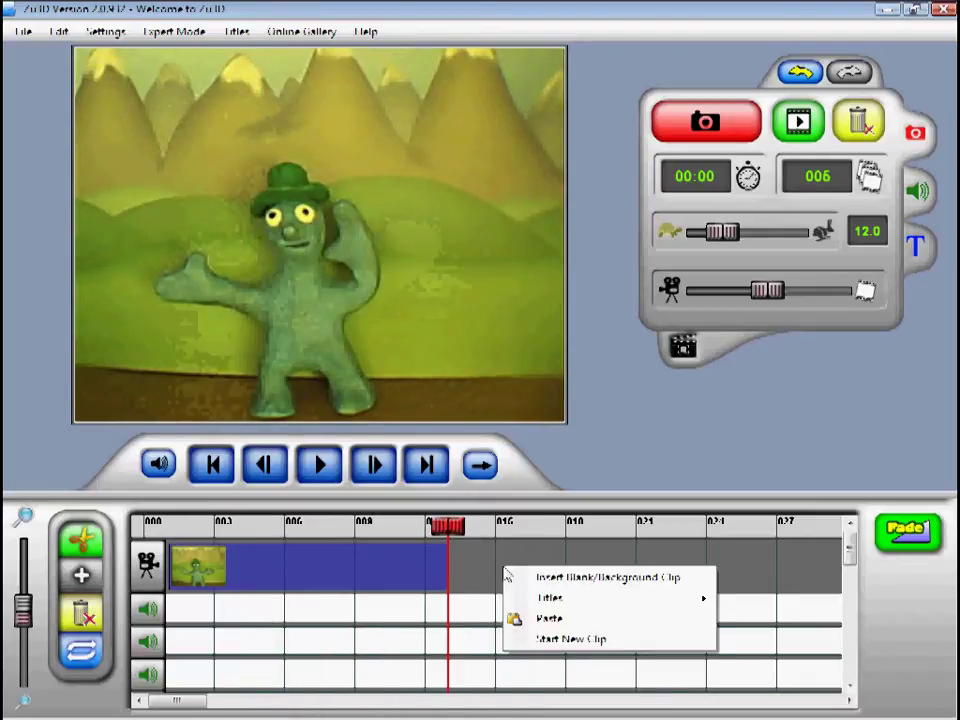
click(530, 621)
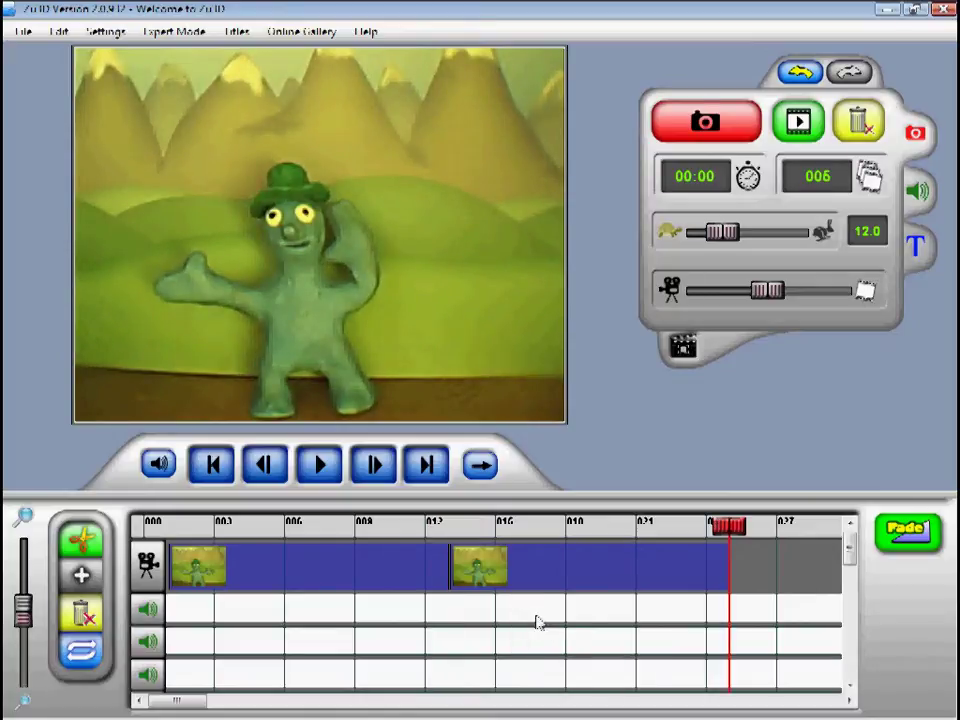
click(222, 474)
click(324, 468)
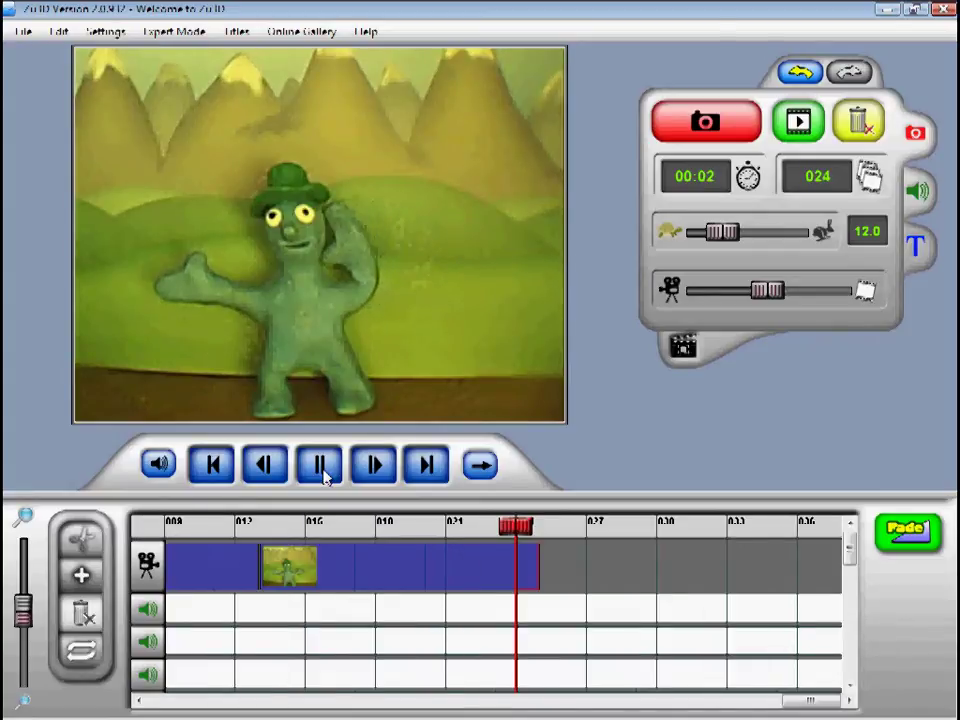
click(322, 468)
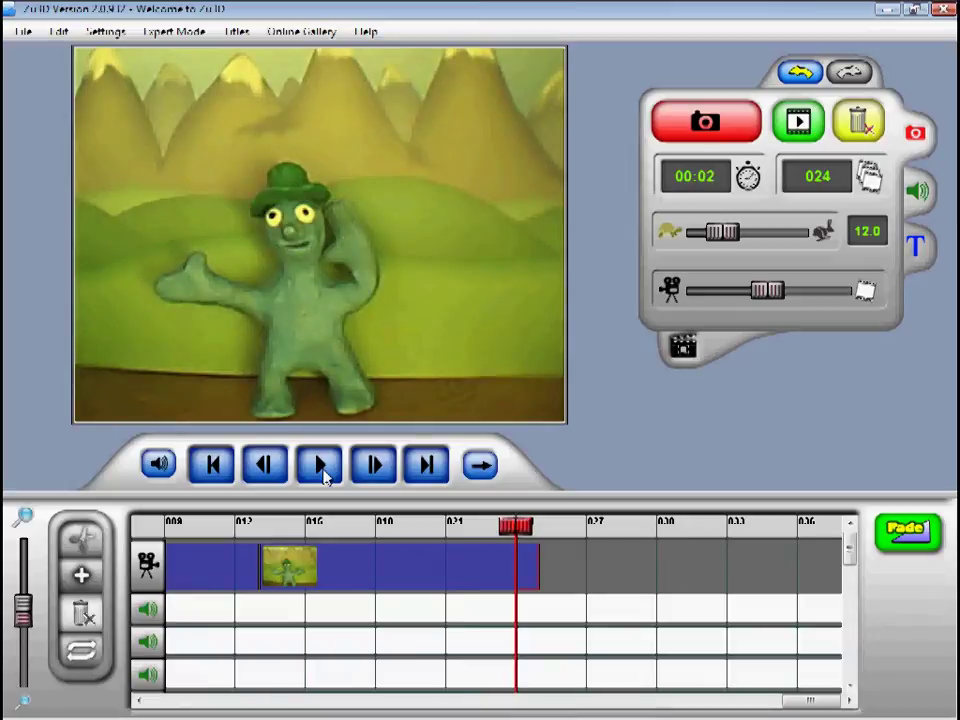
- Reverse the pasted clip's frames so frames 13–24 play the wave backward, and replay
click(395, 578)
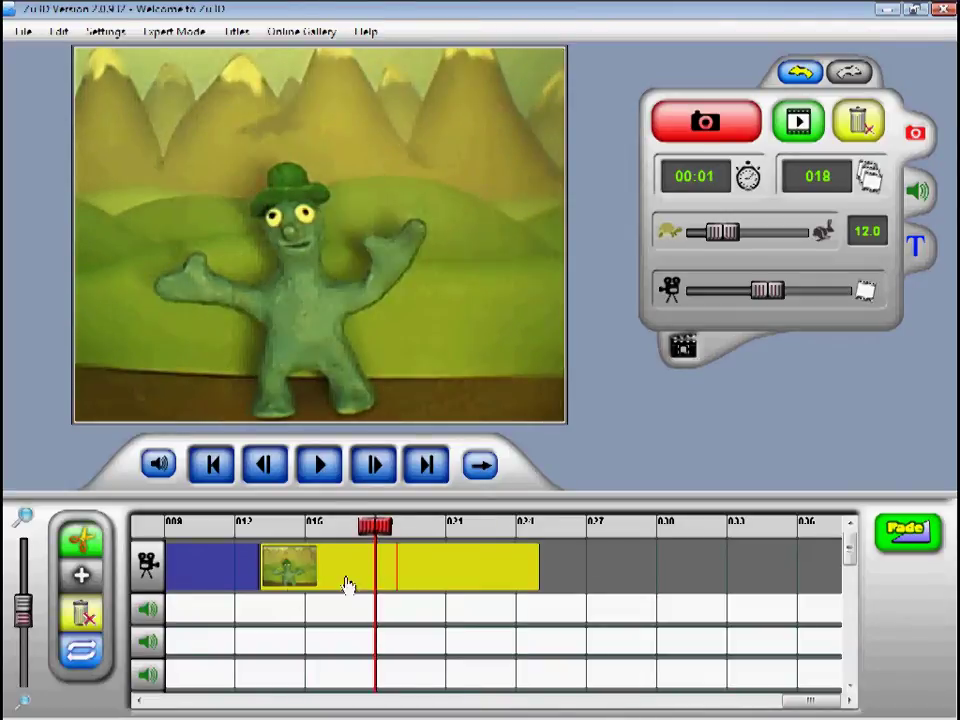
click(80, 655)
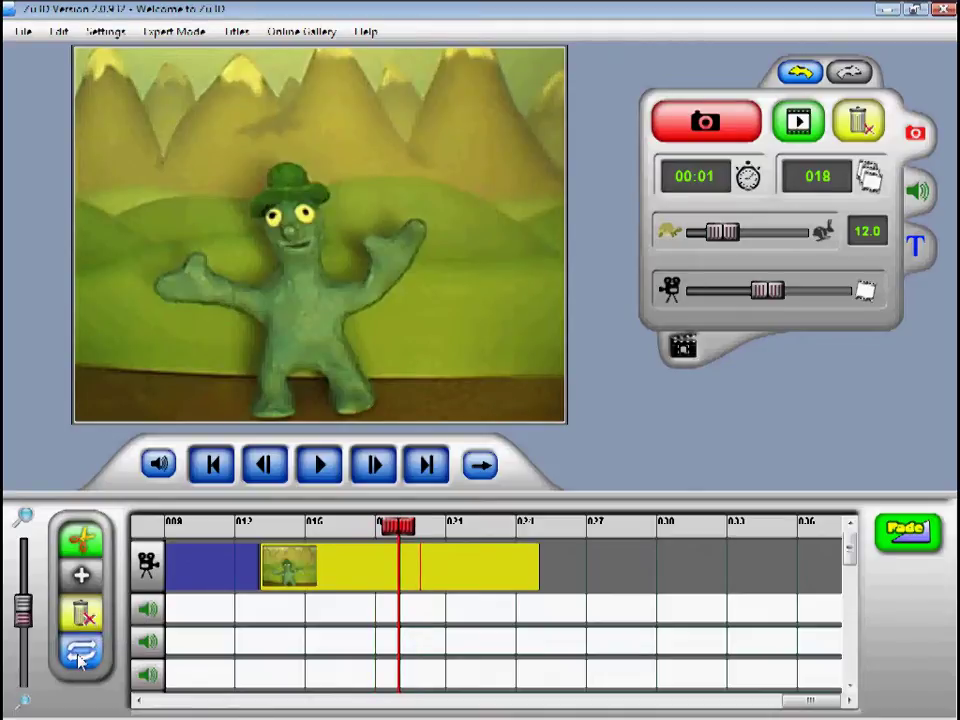
click(211, 464)
click(326, 474)
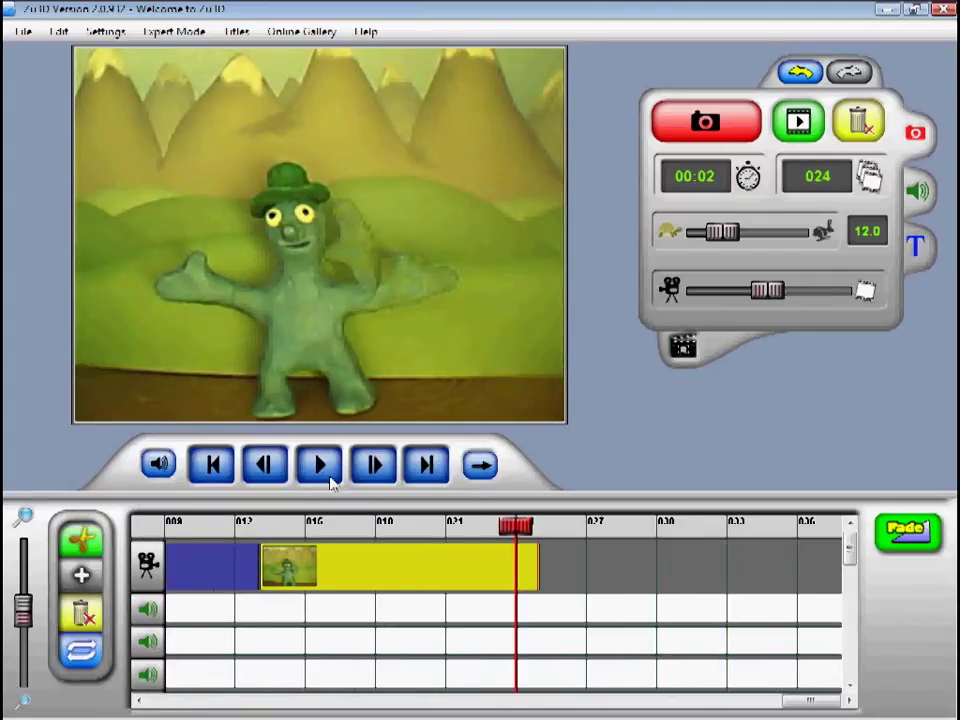
click(208, 574)
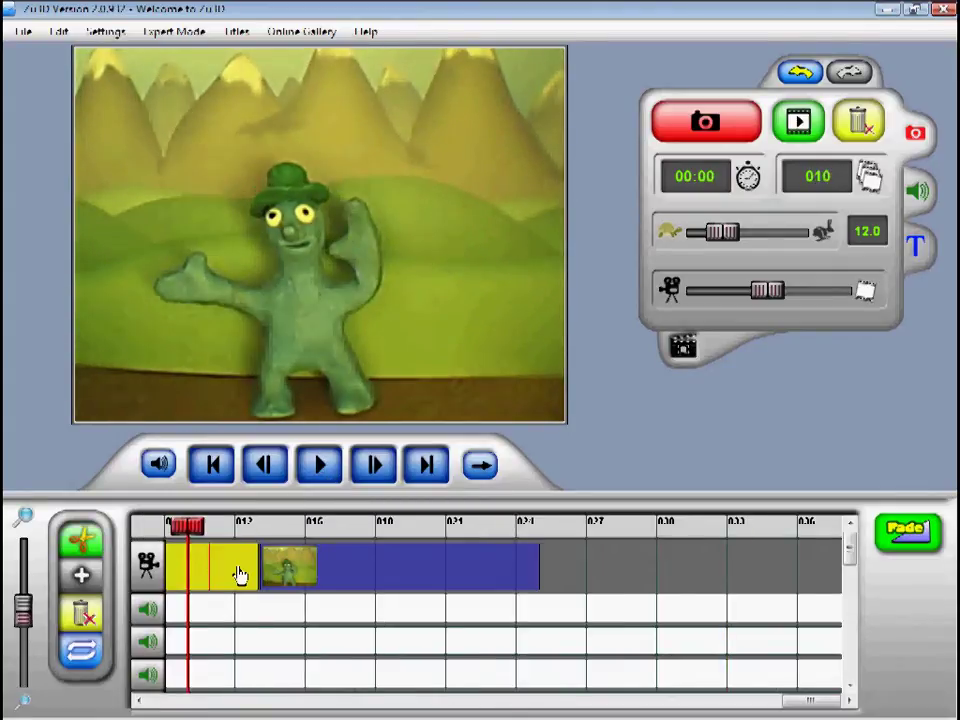
- Copy and paste the dancing clip twice more to extend the animation to 48 frames
right_click(240, 574)
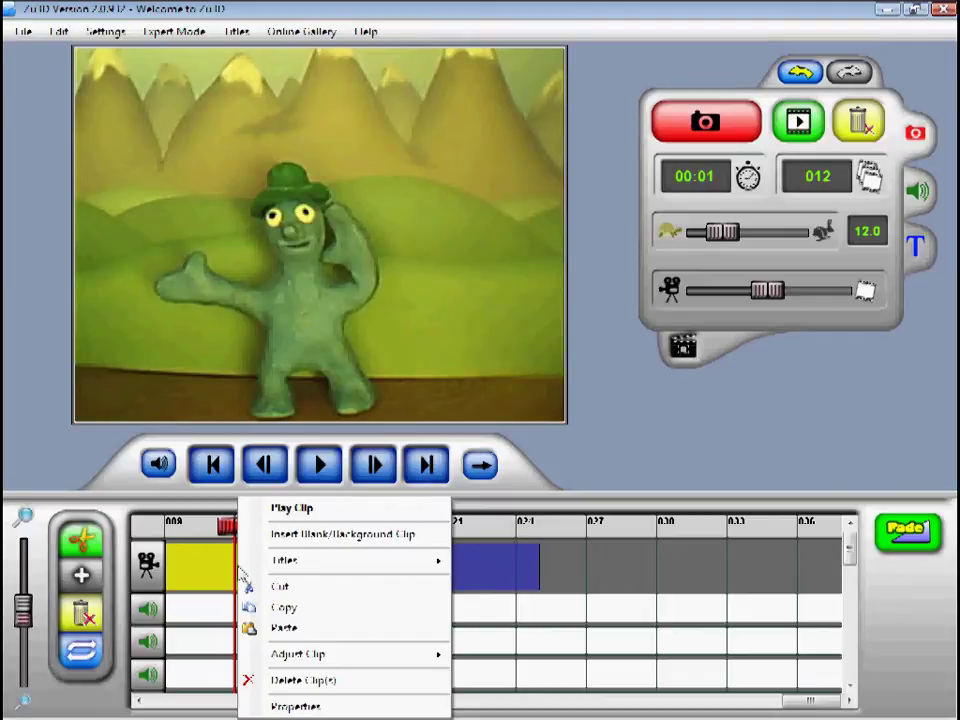
click(282, 609)
right_click(598, 578)
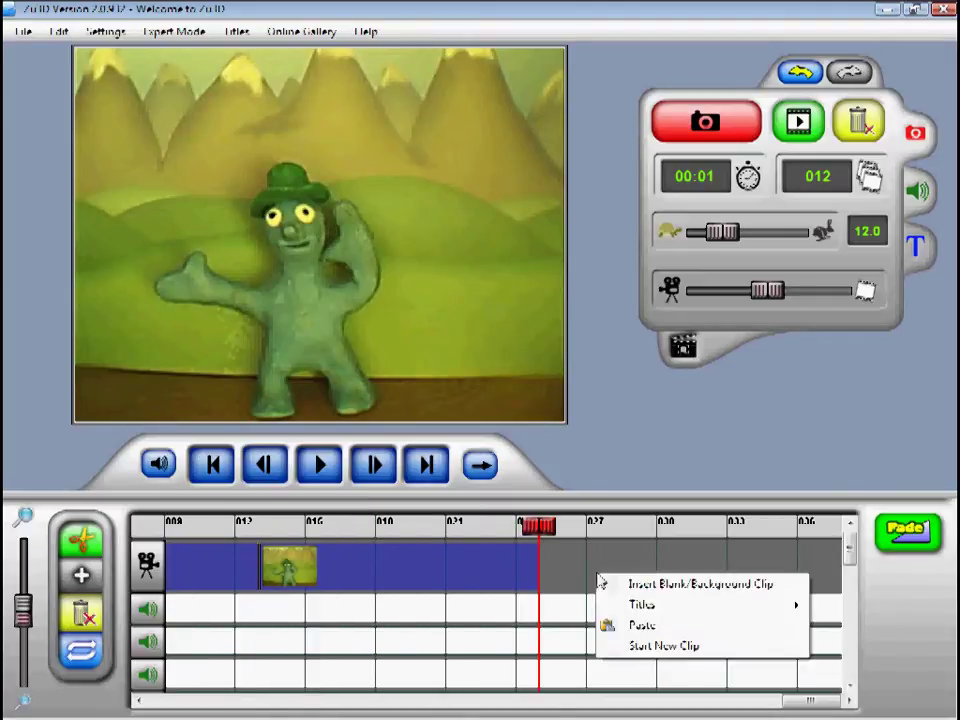
click(670, 630)
click(553, 589)
right_click(598, 583)
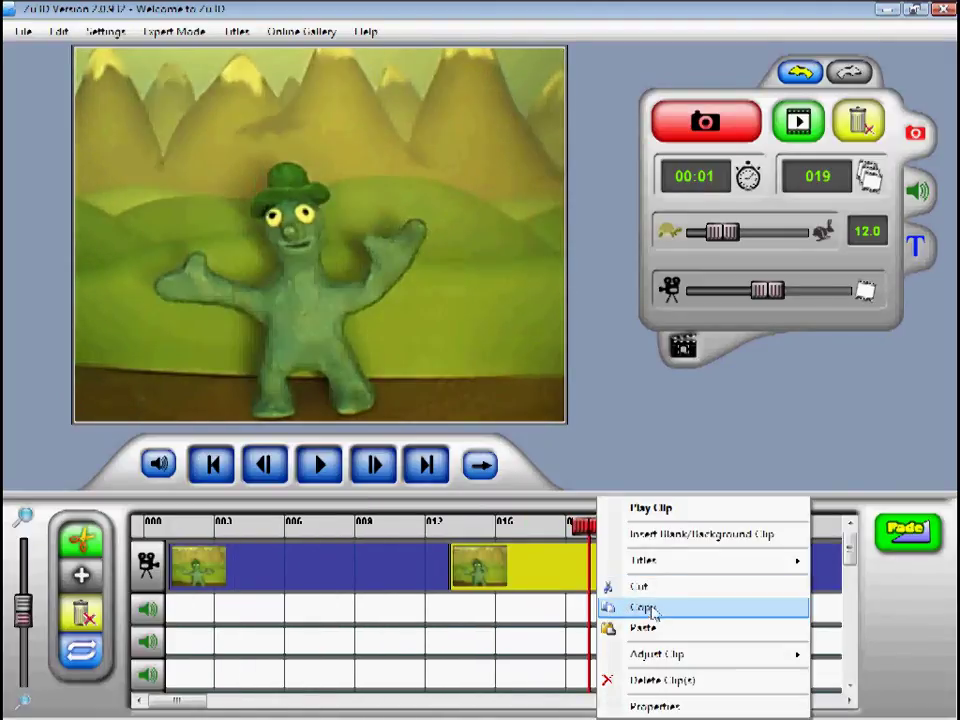
click(652, 612)
drag(189, 700, 870, 690)
right_click(843, 592)
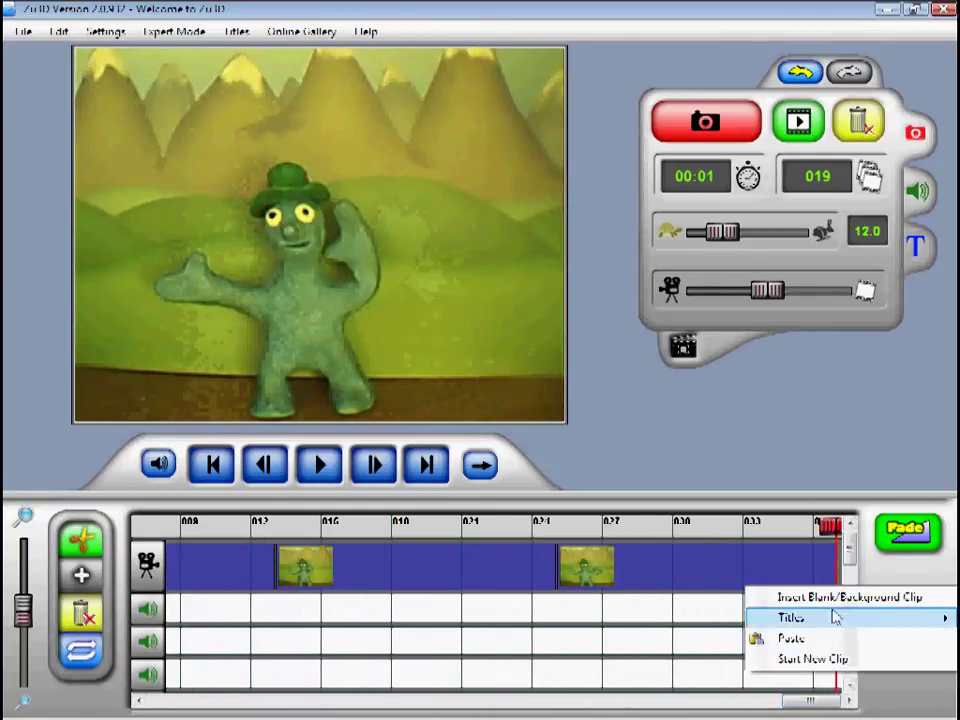
click(784, 637)
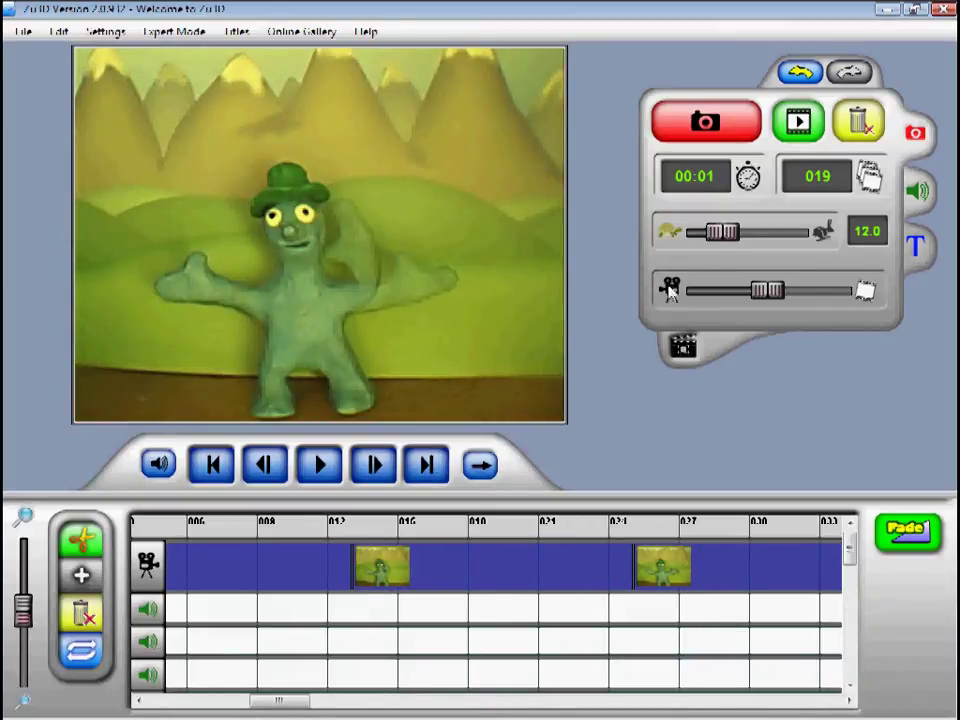
- Preview playback at 26.6 and 7.0 fps, then set the frame rate back to 12
drag(729, 242, 752, 244)
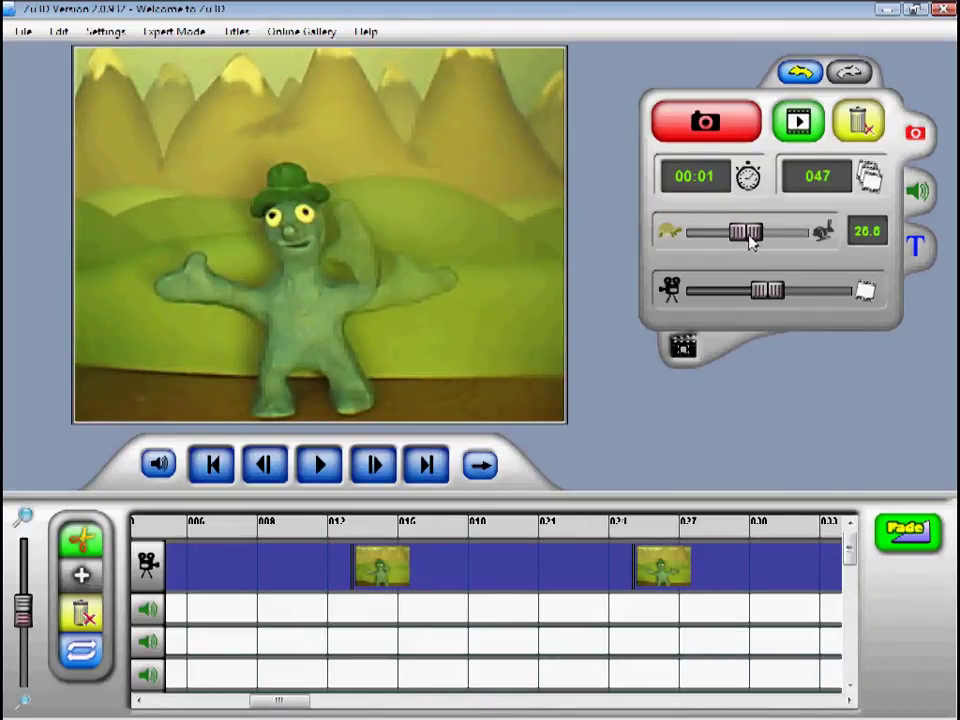
click(210, 466)
click(318, 470)
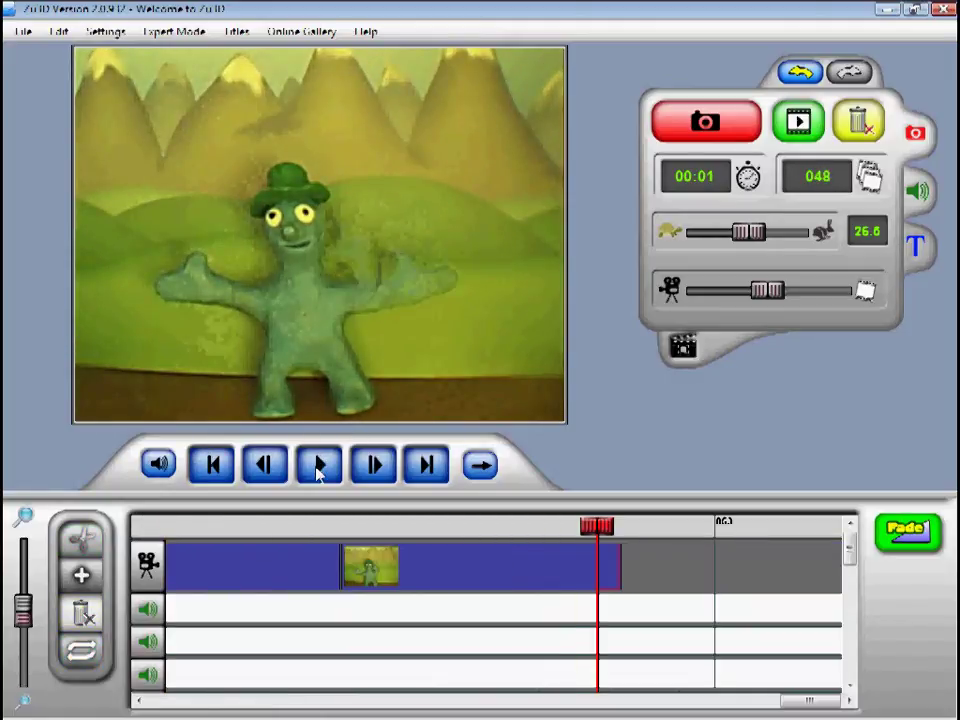
drag(747, 235, 704, 233)
click(213, 463)
click(319, 463)
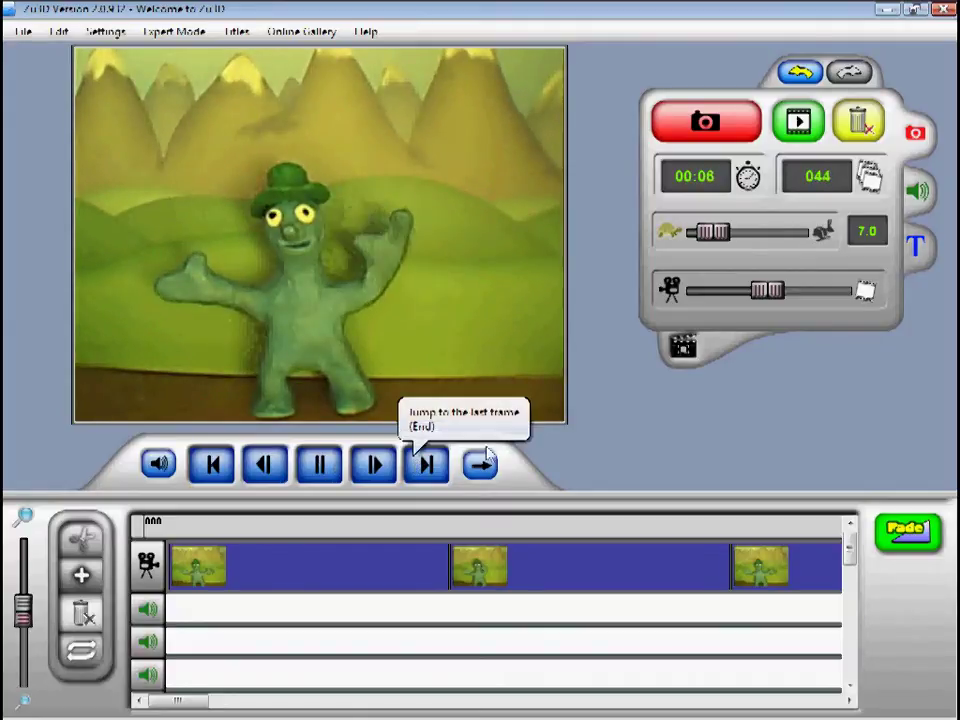
drag(707, 234, 716, 238)
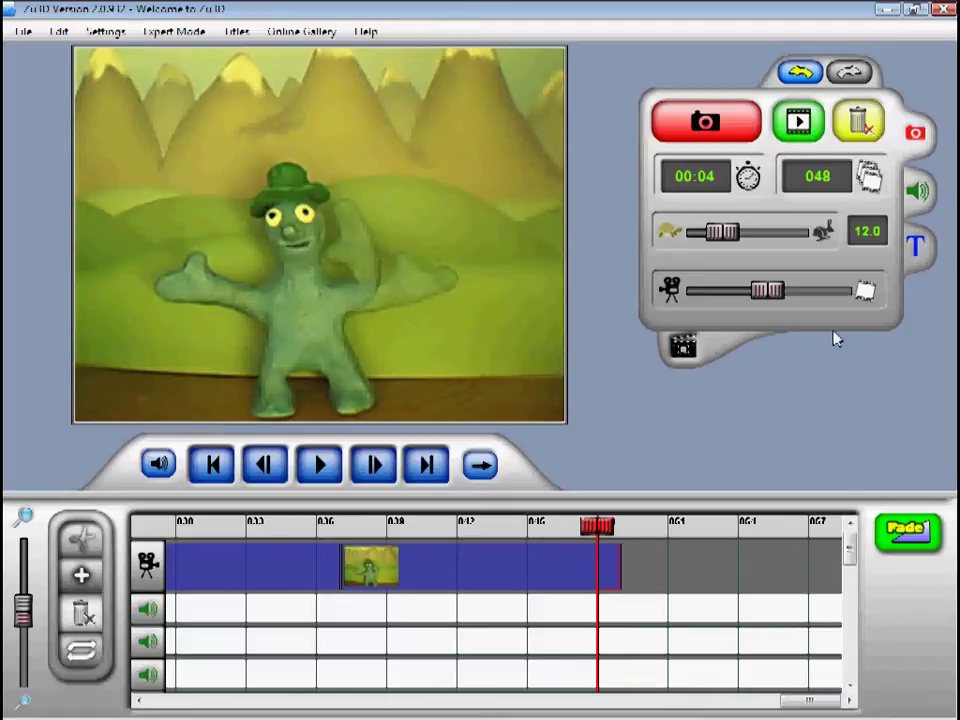
- Import disco1.mp3 from the sound library's Music > Disco folder after previewing it
click(918, 194)
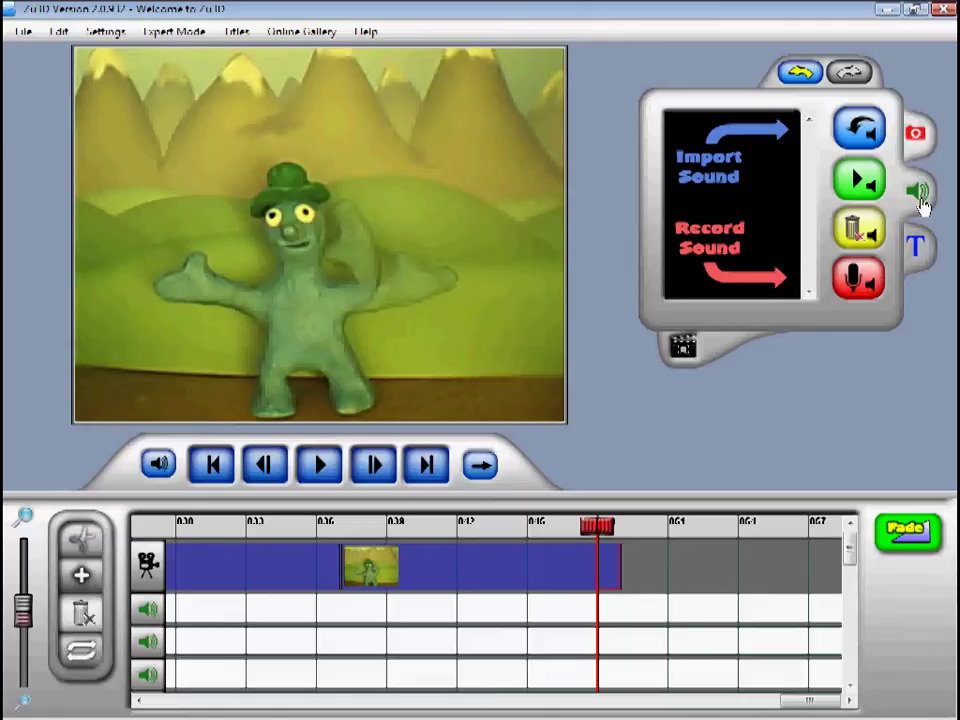
click(862, 132)
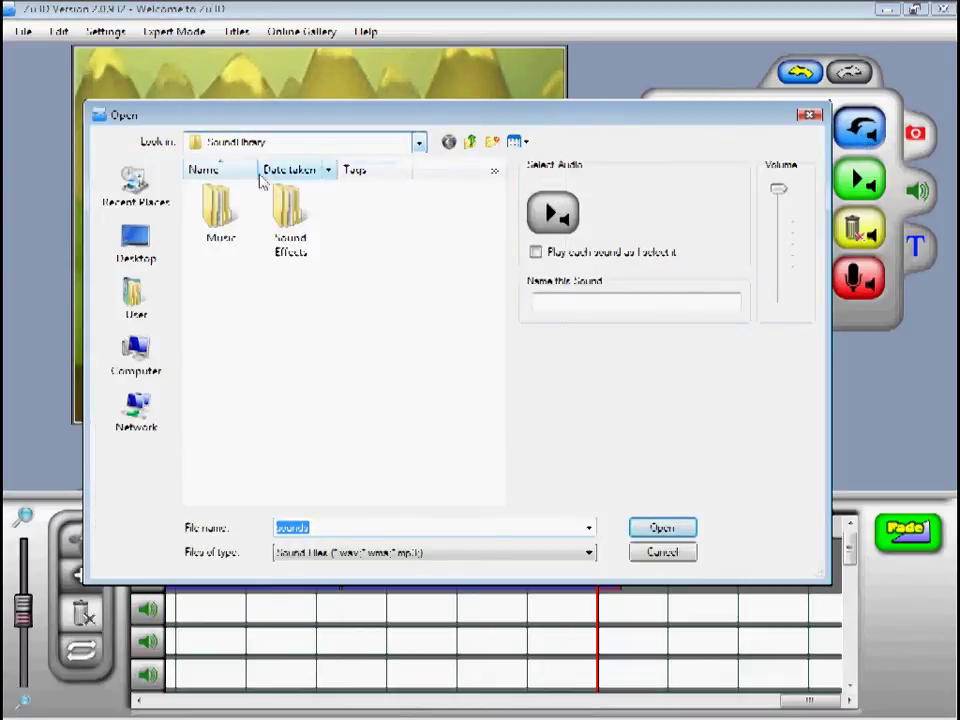
click(420, 142)
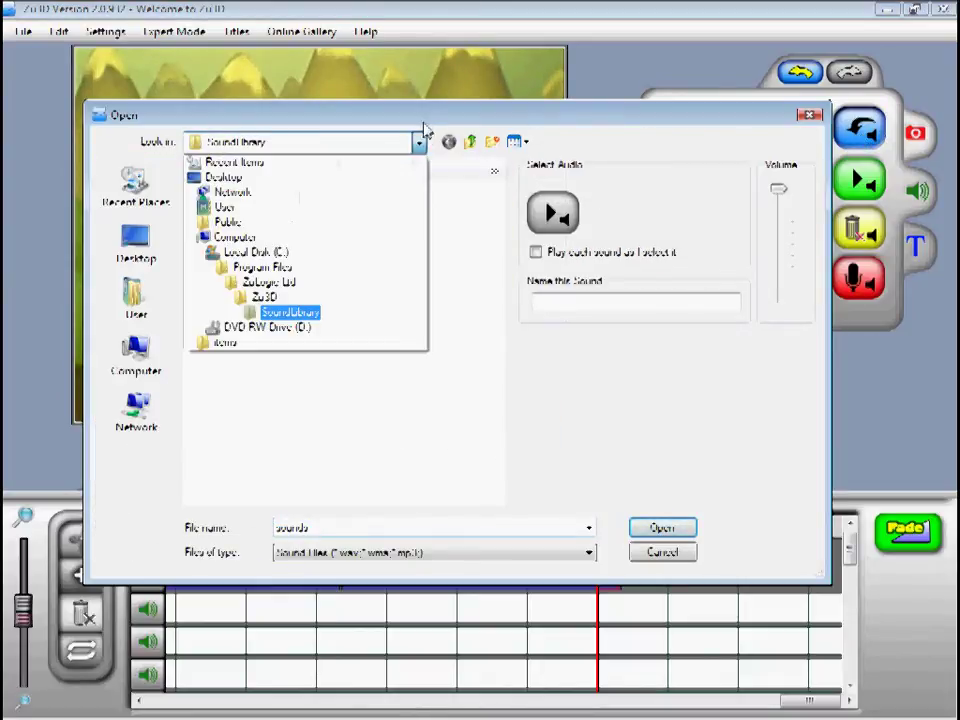
click(422, 138)
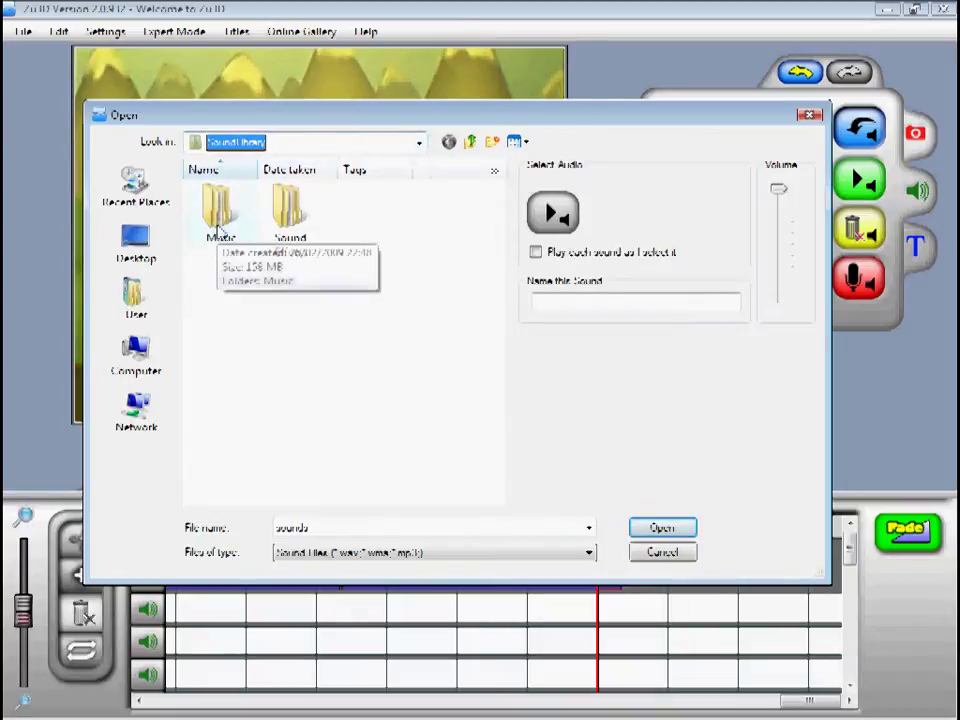
double_click(218, 233)
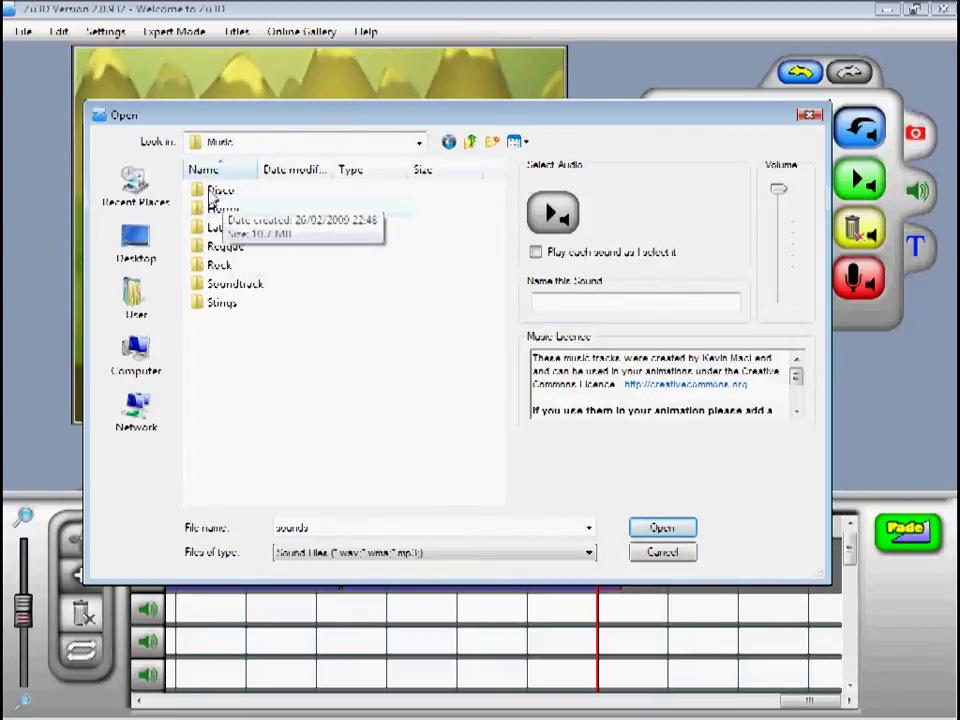
double_click(219, 192)
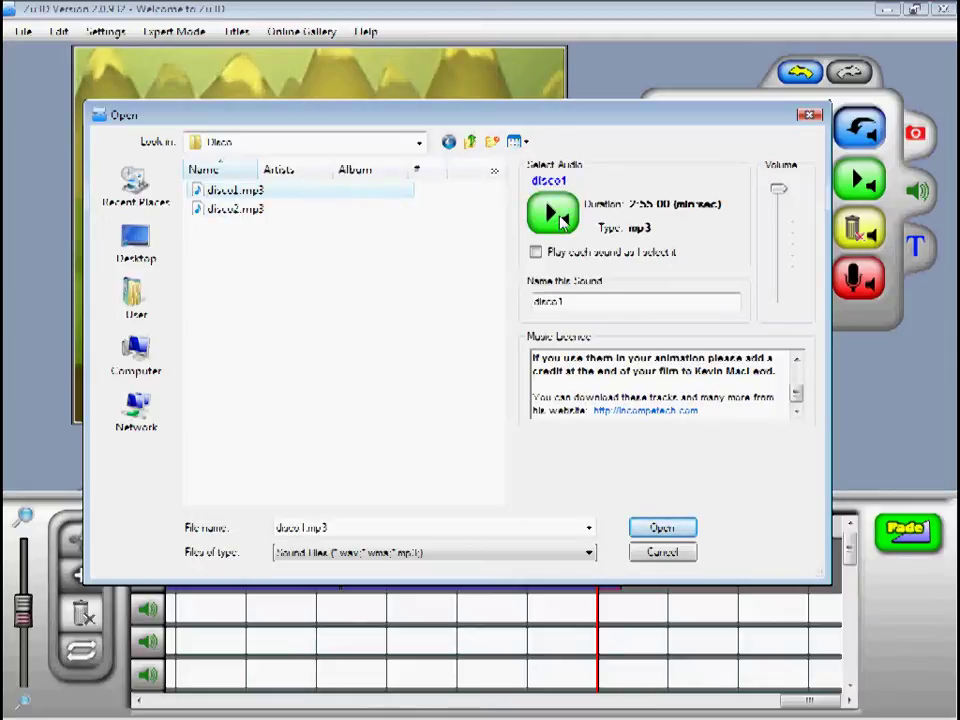
click(558, 215)
click(556, 218)
click(660, 529)
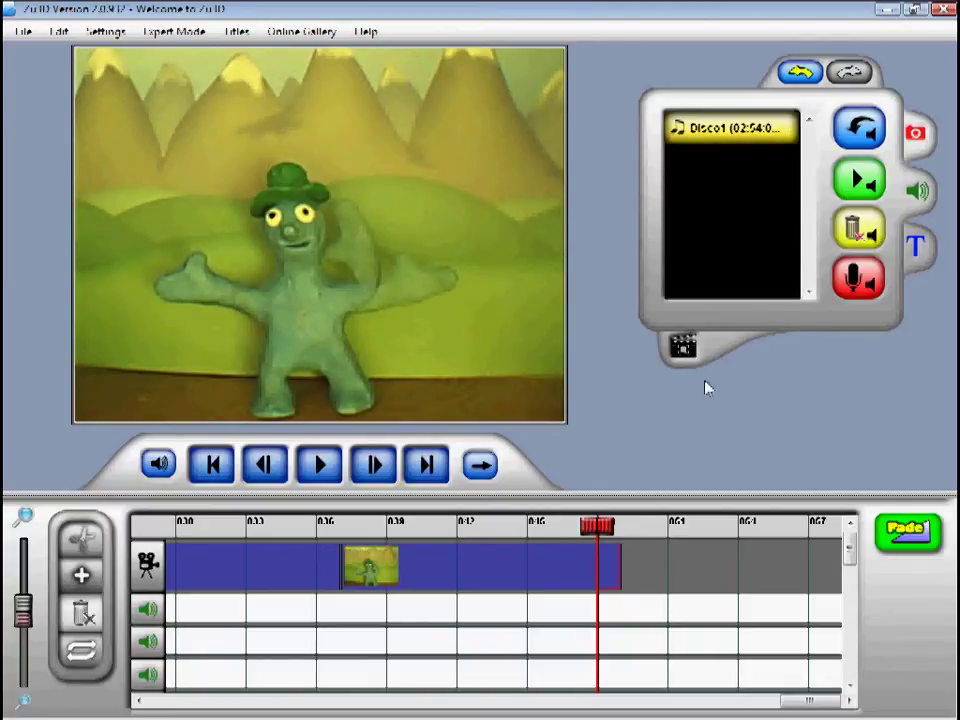
- Place Disco1 on the audio track at the first frame and play the animation with the music
click(222, 468)
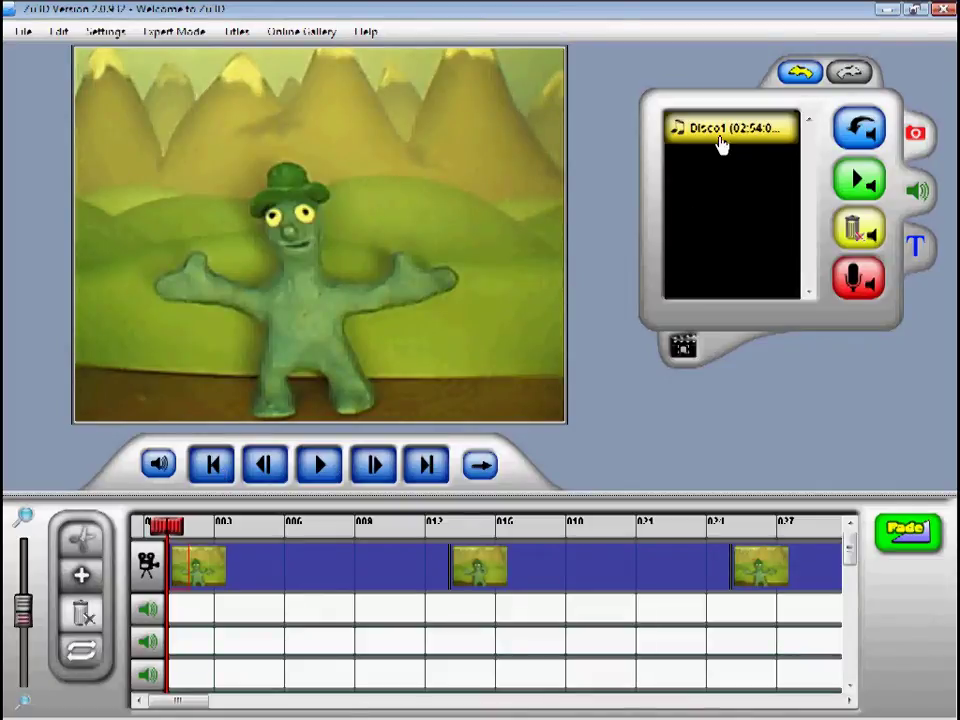
drag(724, 133, 240, 604)
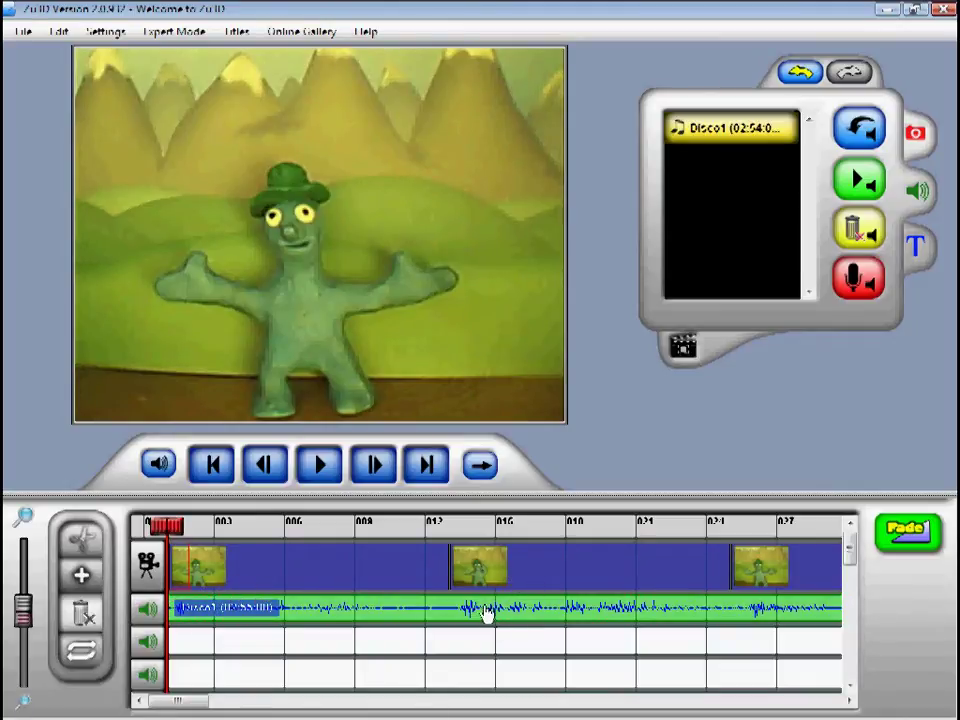
click(541, 588)
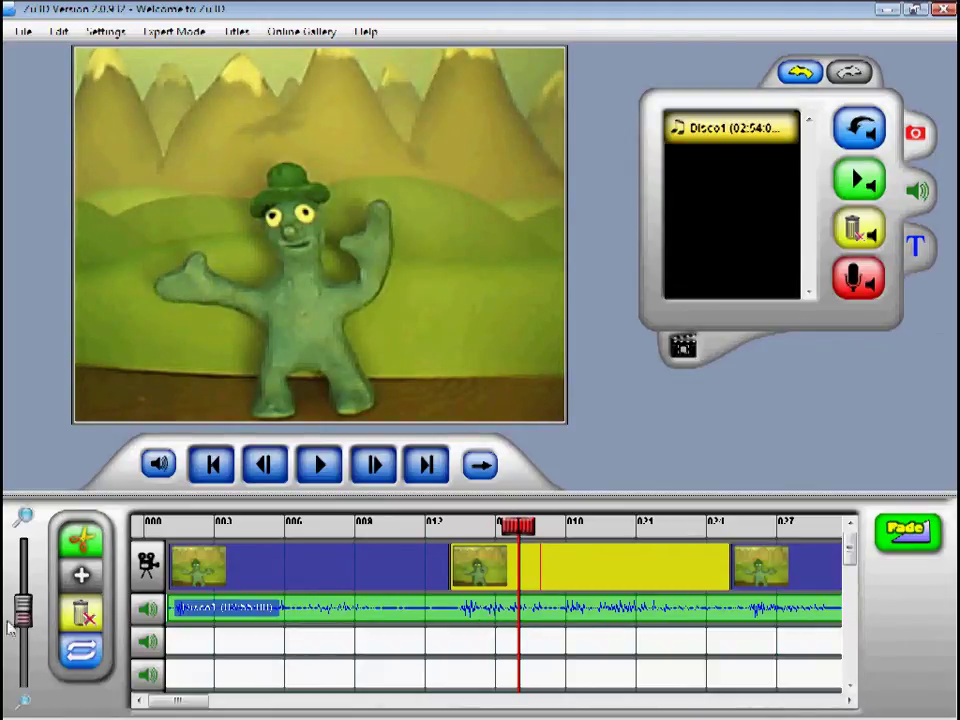
drag(22, 607, 30, 541)
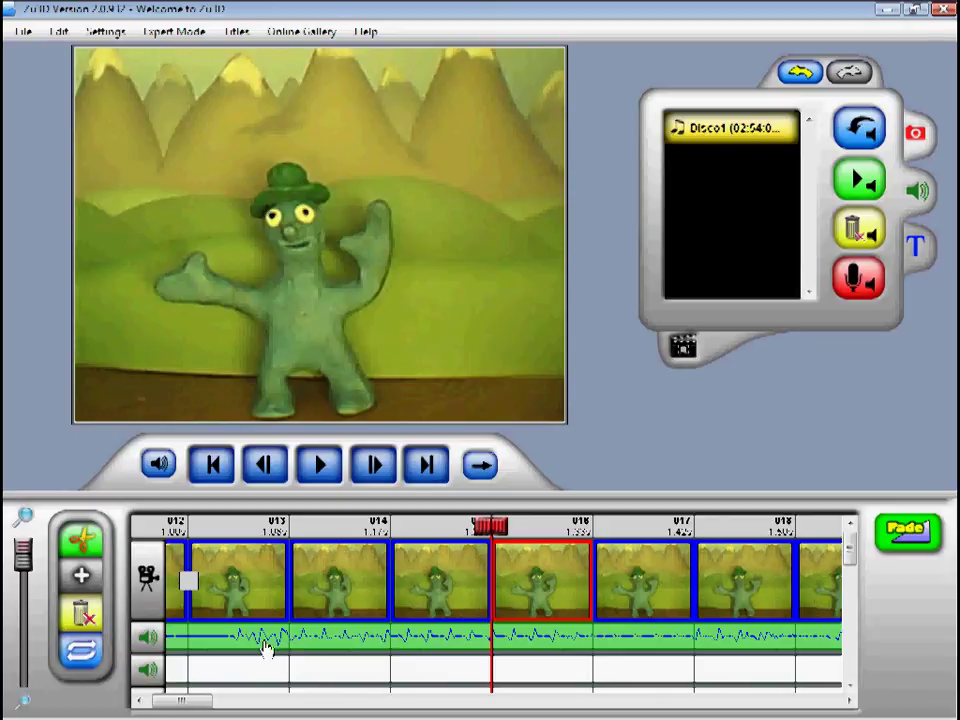
drag(22, 551, 21, 627)
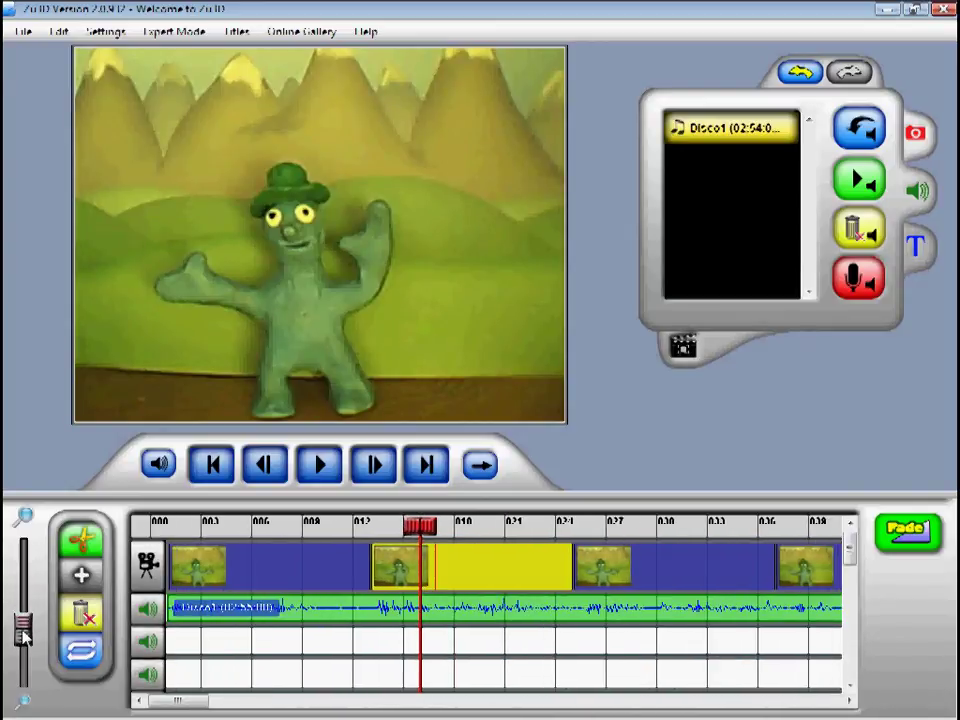
click(212, 465)
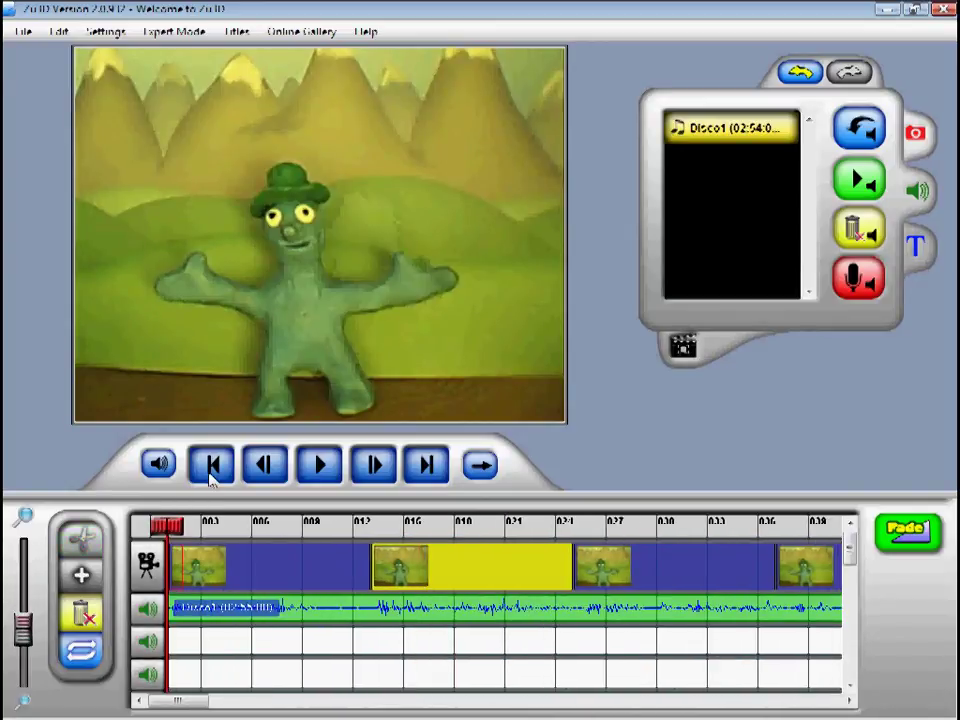
click(318, 470)
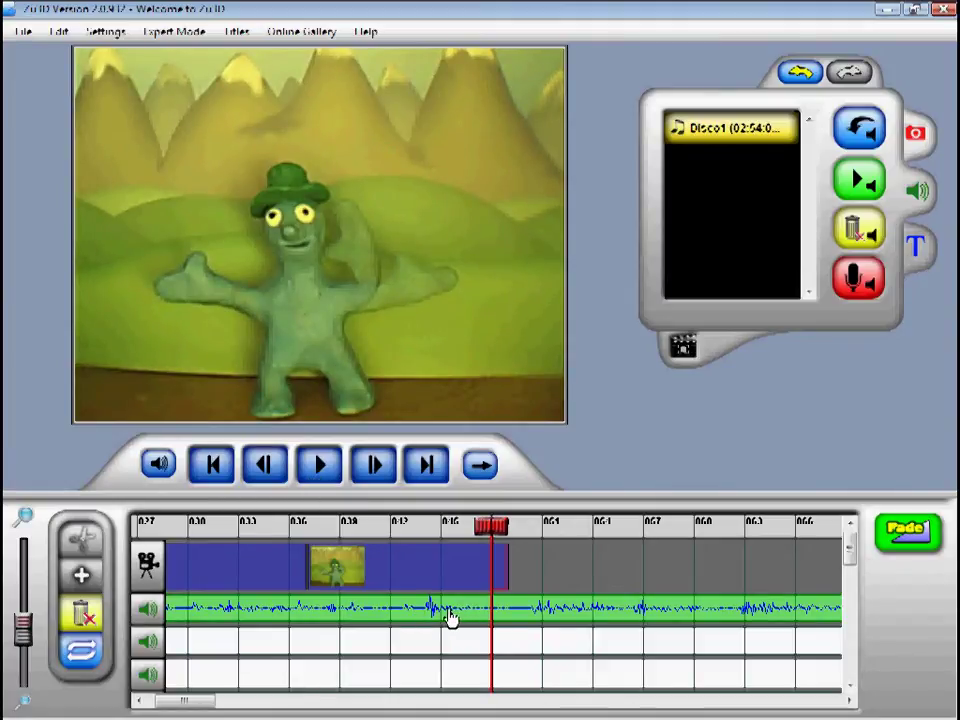
- Split Disco1 at the playhead, delete the later part, and stretch its end to the last frame
click(428, 615)
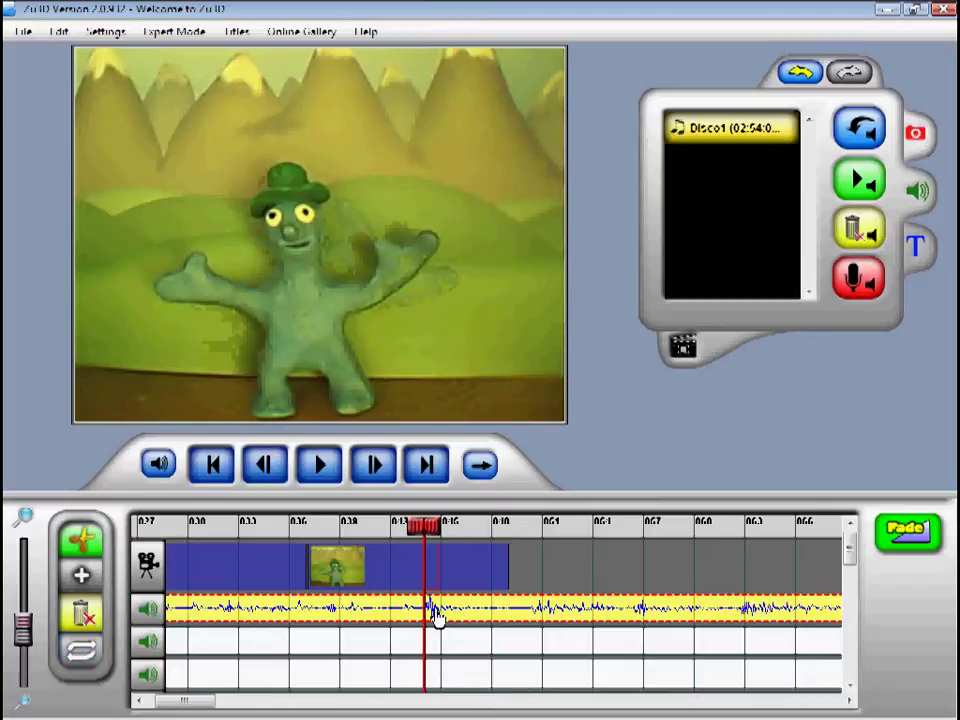
click(84, 543)
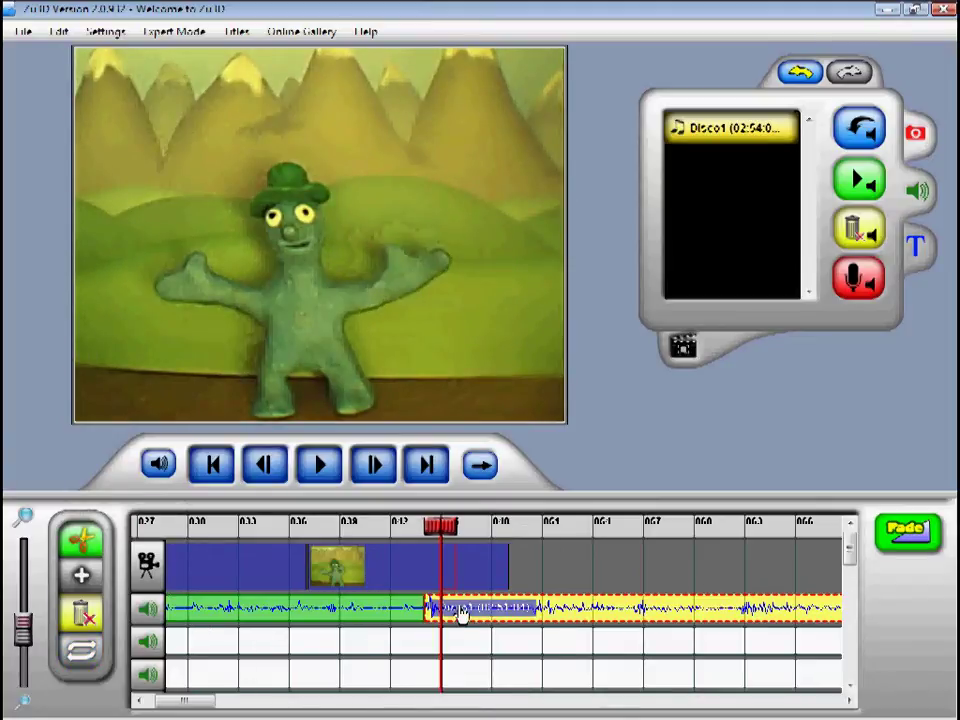
click(378, 612)
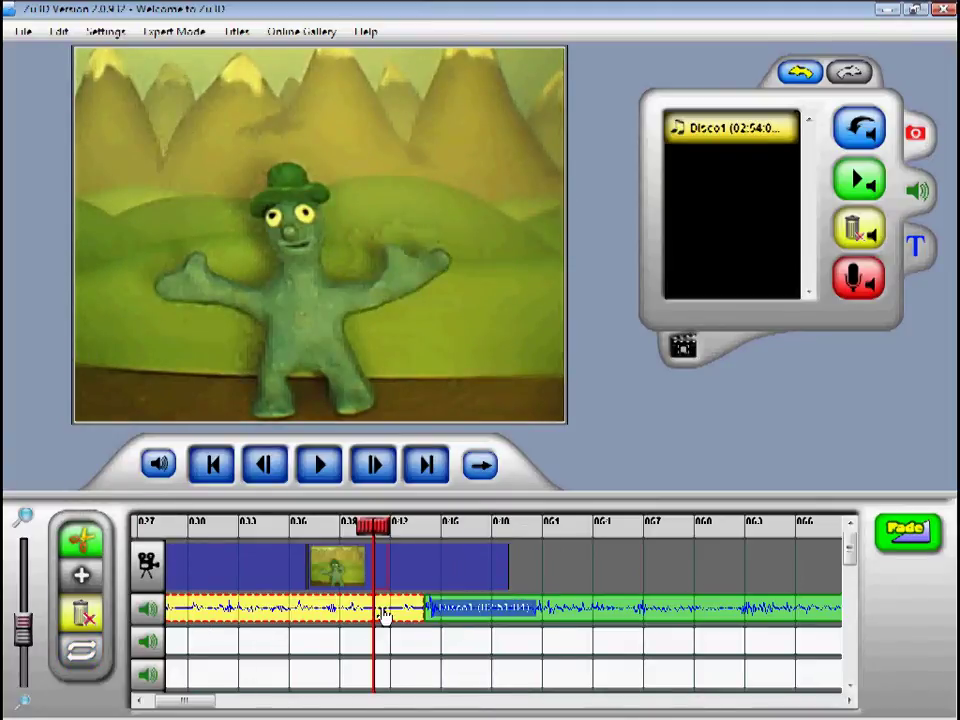
click(458, 612)
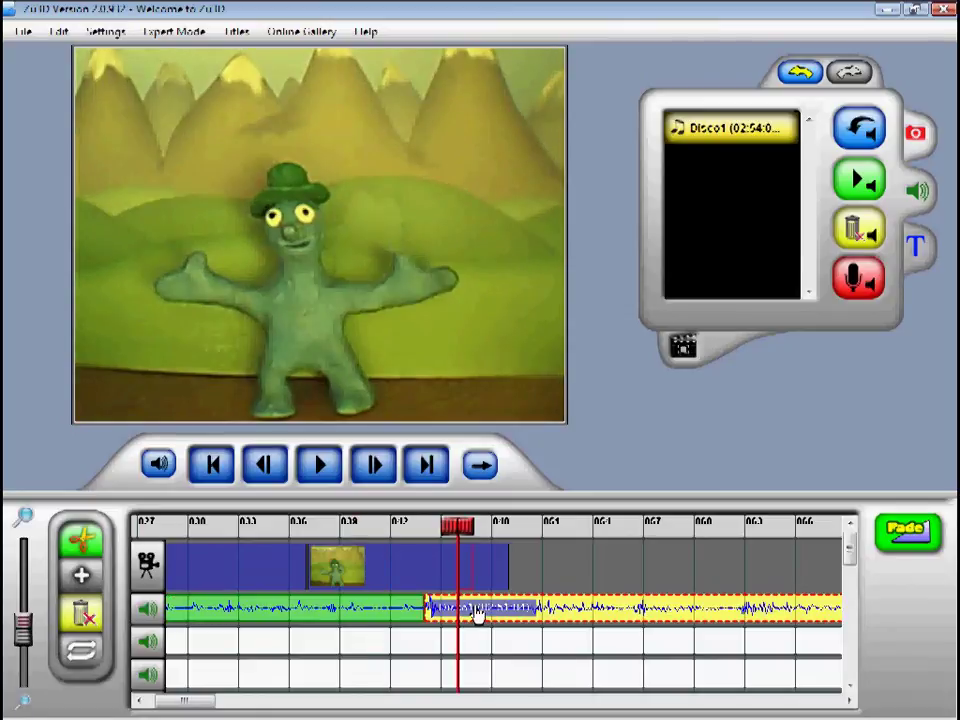
click(82, 612)
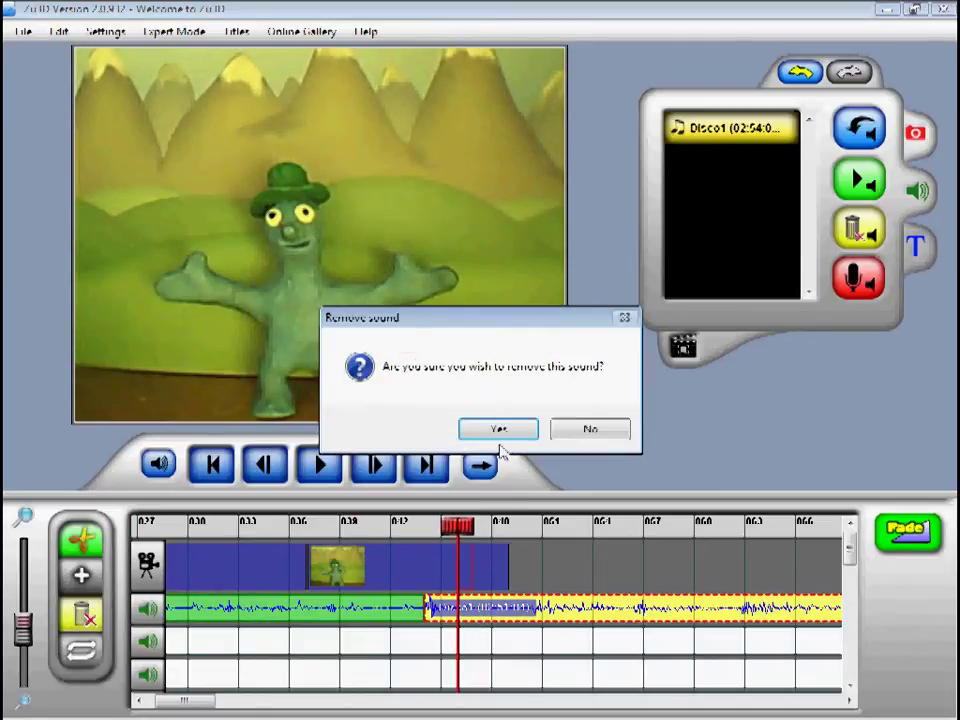
click(500, 430)
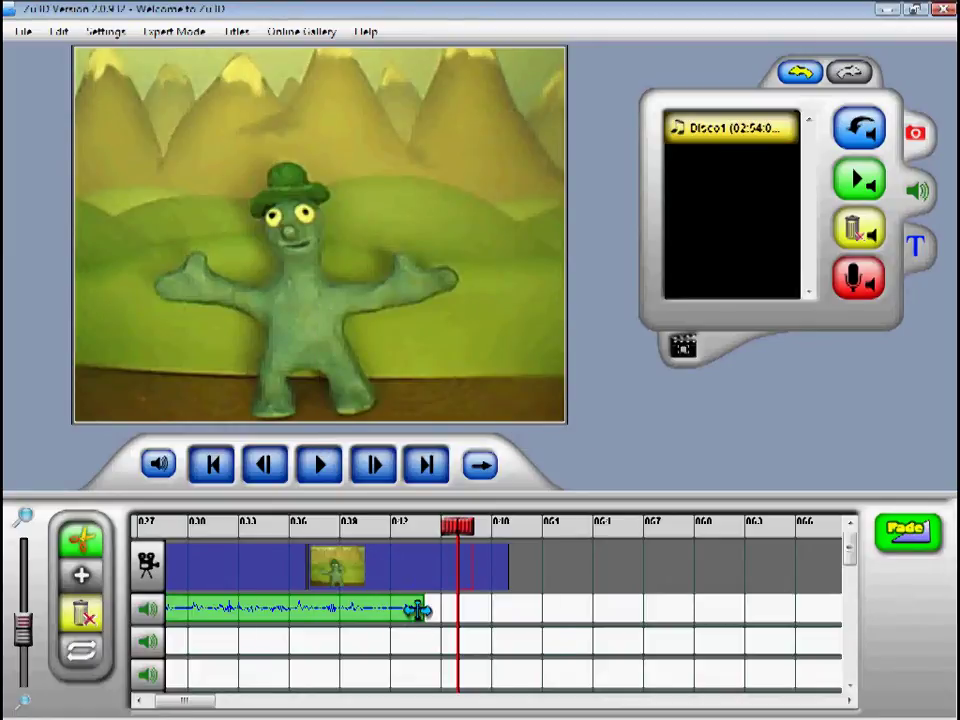
drag(418, 612, 508, 612)
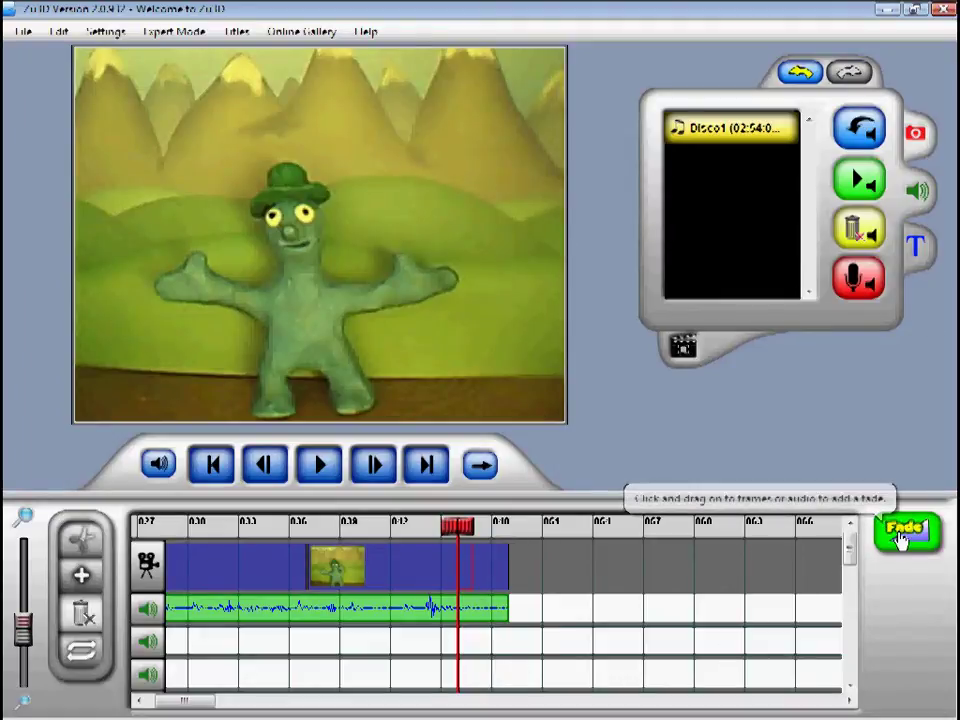
- Add a fade-out to the Disco1 clip, listen to it, and drag its volume line lower
drag(905, 531, 445, 618)
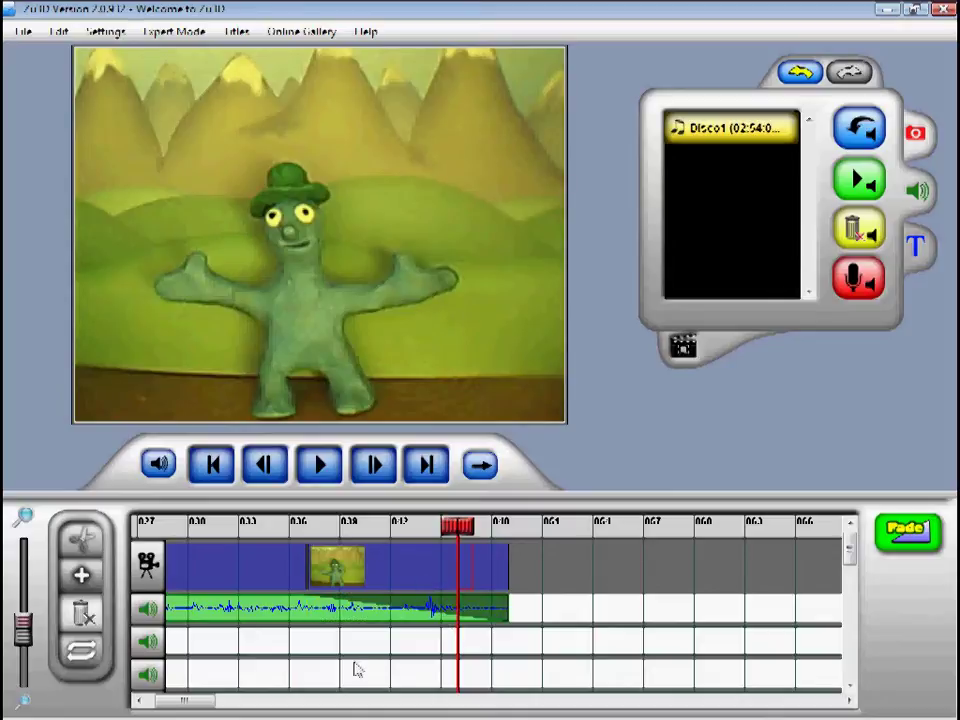
click(305, 610)
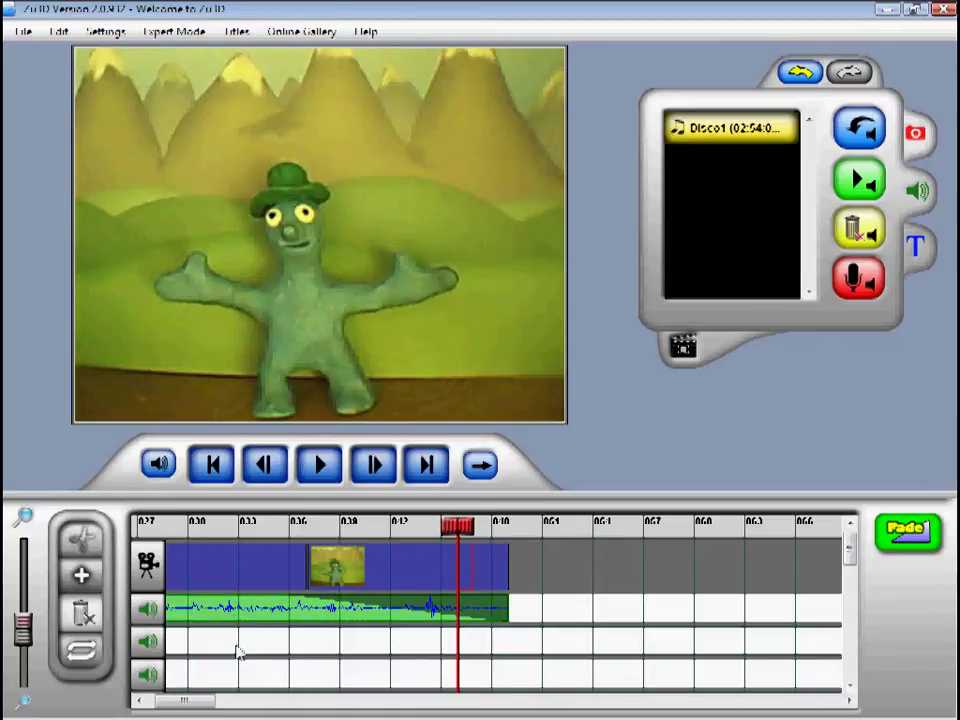
click(222, 468)
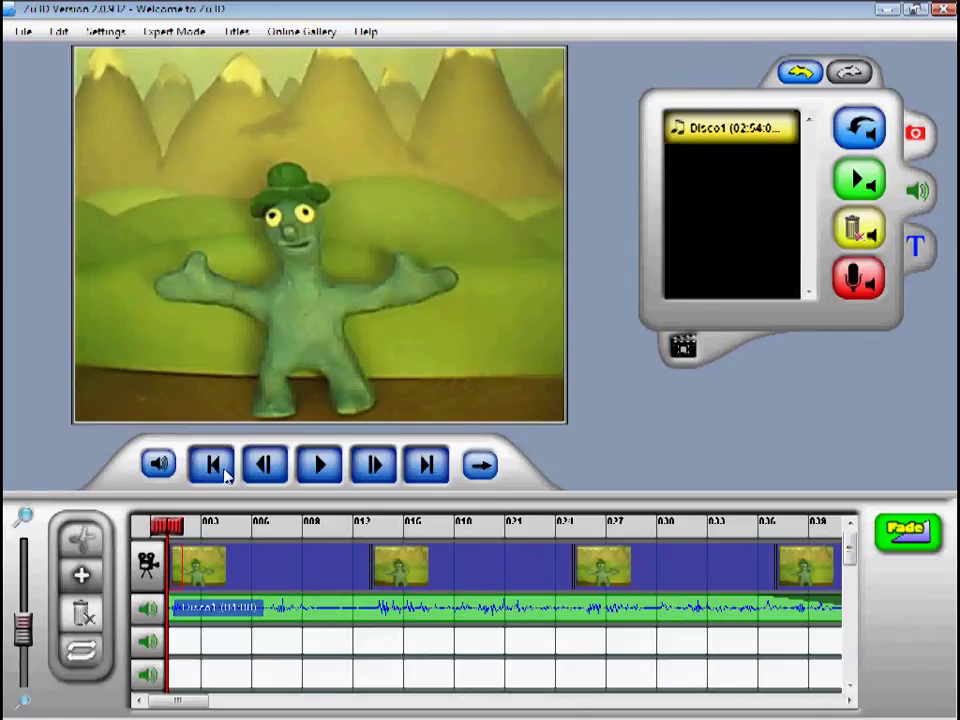
click(318, 466)
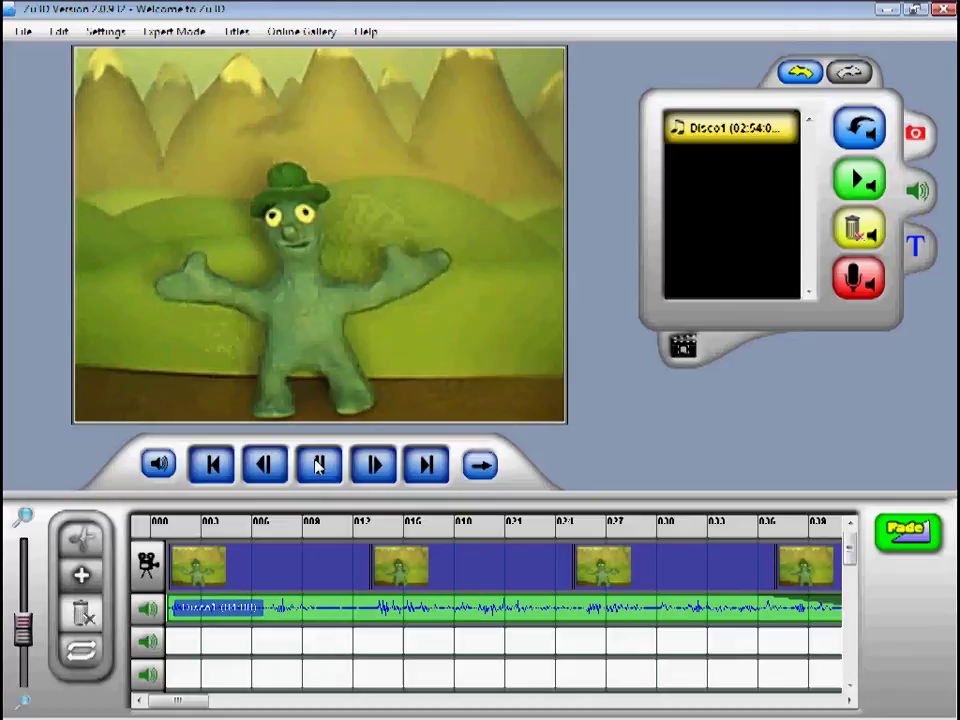
click(318, 466)
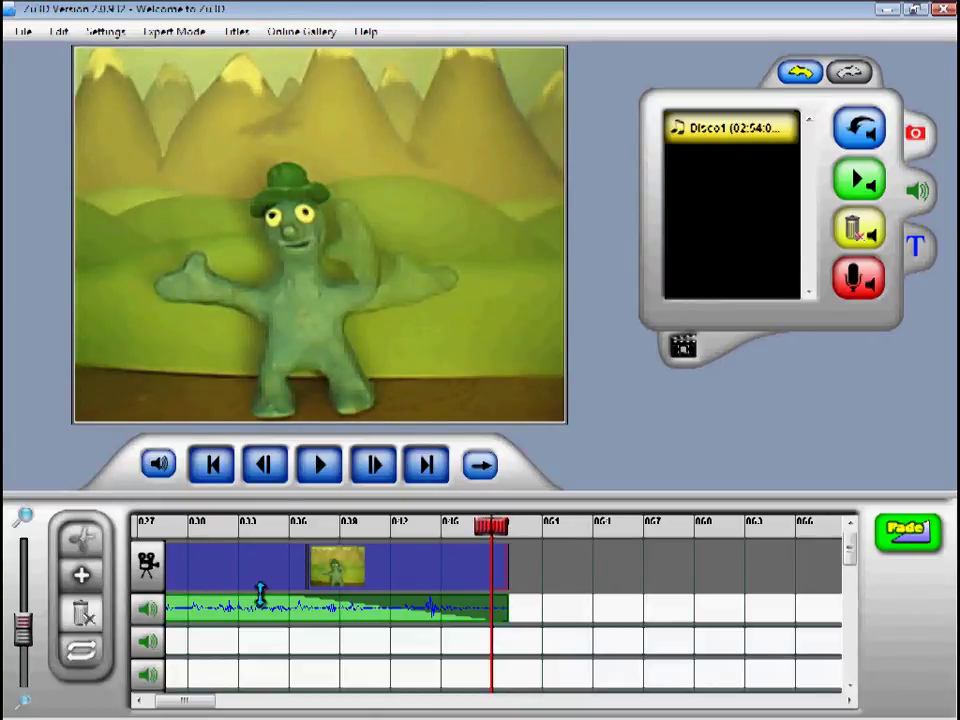
mouse_move(260, 595)
mouse_down()
mouse_move(259, 622)
mouse_move(261, 606)
mouse_up()
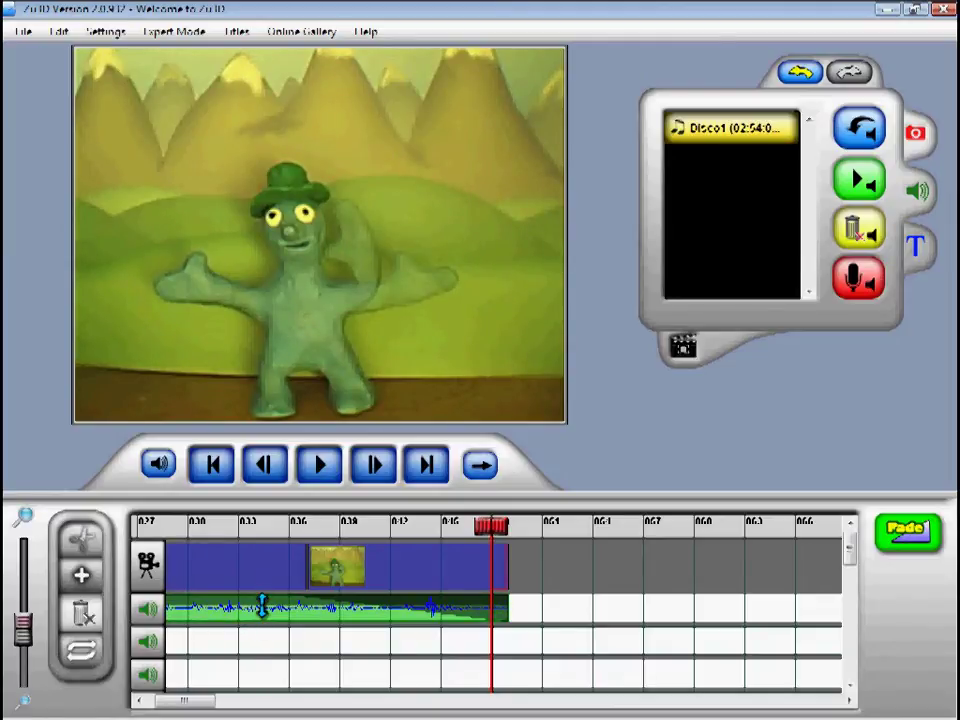
click(215, 476)
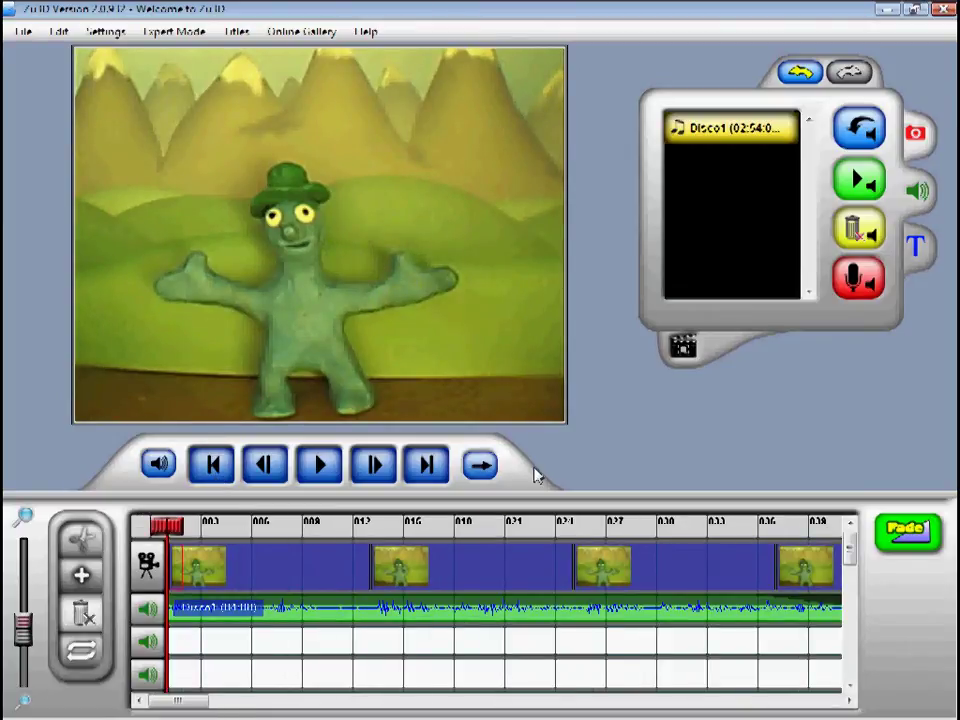
- Record and save a sound named Hello, then place it on audio track 2
click(860, 280)
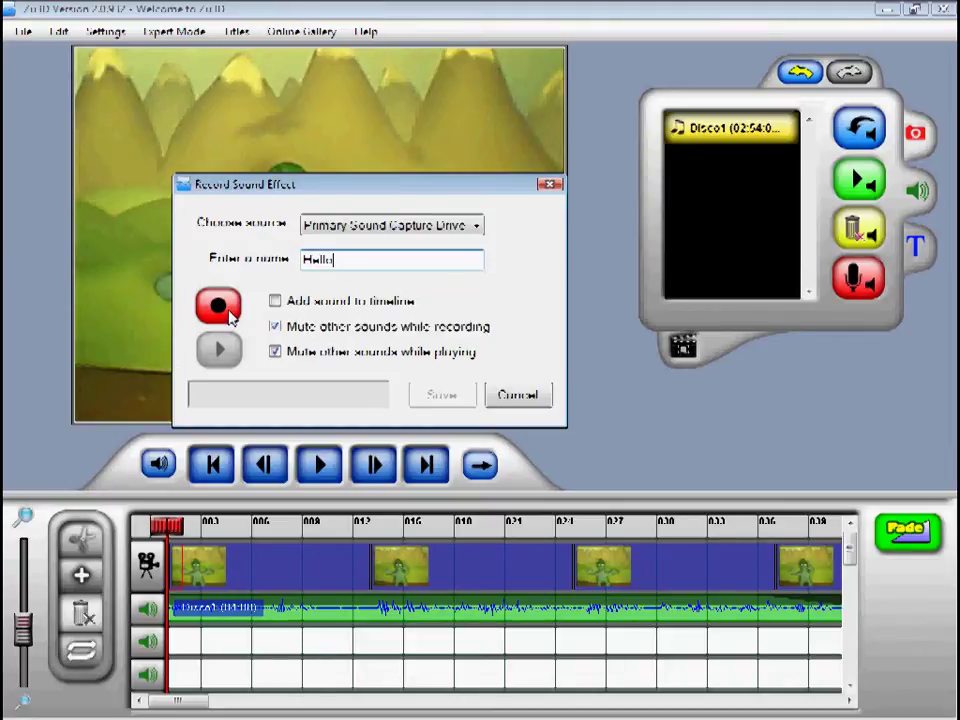
click(220, 307)
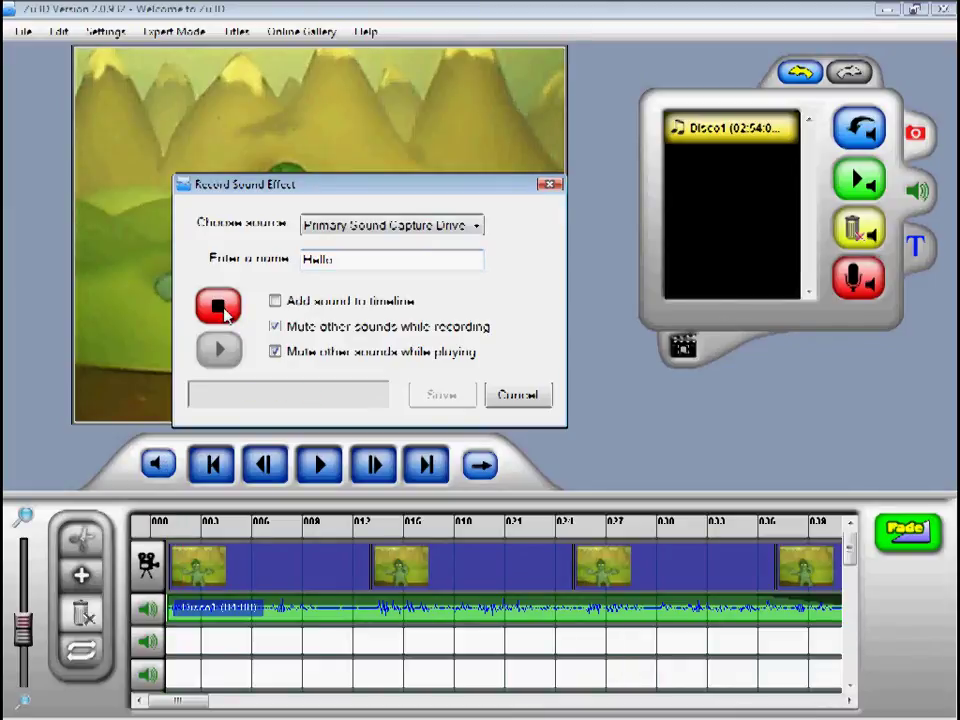
click(222, 310)
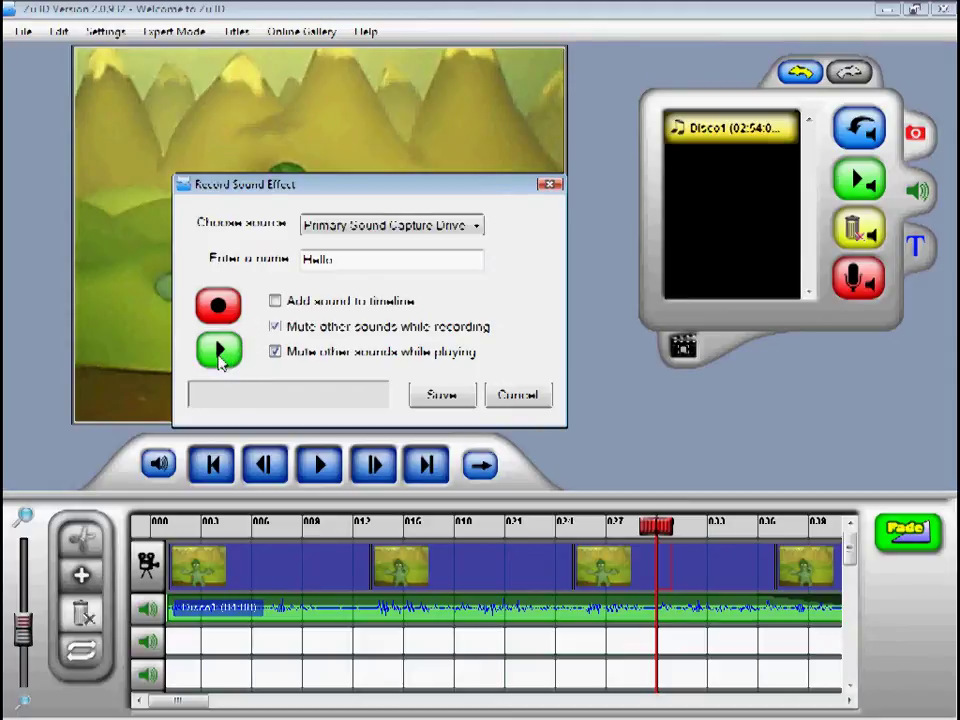
click(220, 352)
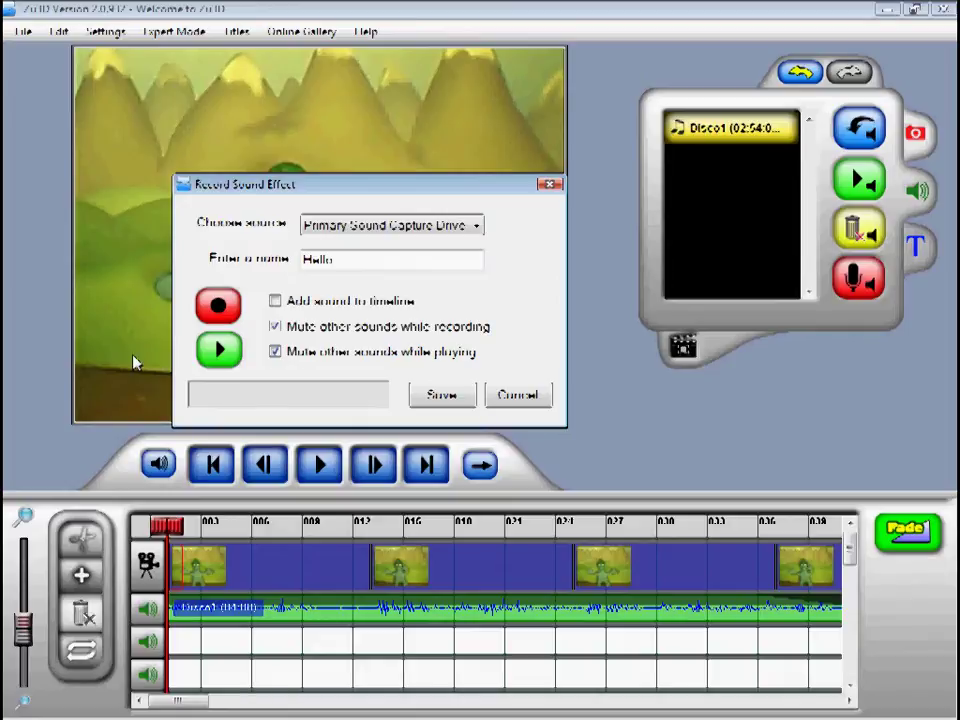
click(435, 400)
mouse_move(733, 129)
mouse_down()
mouse_move(600, 612)
mouse_move(520, 645)
mouse_move(287, 644)
mouse_up()
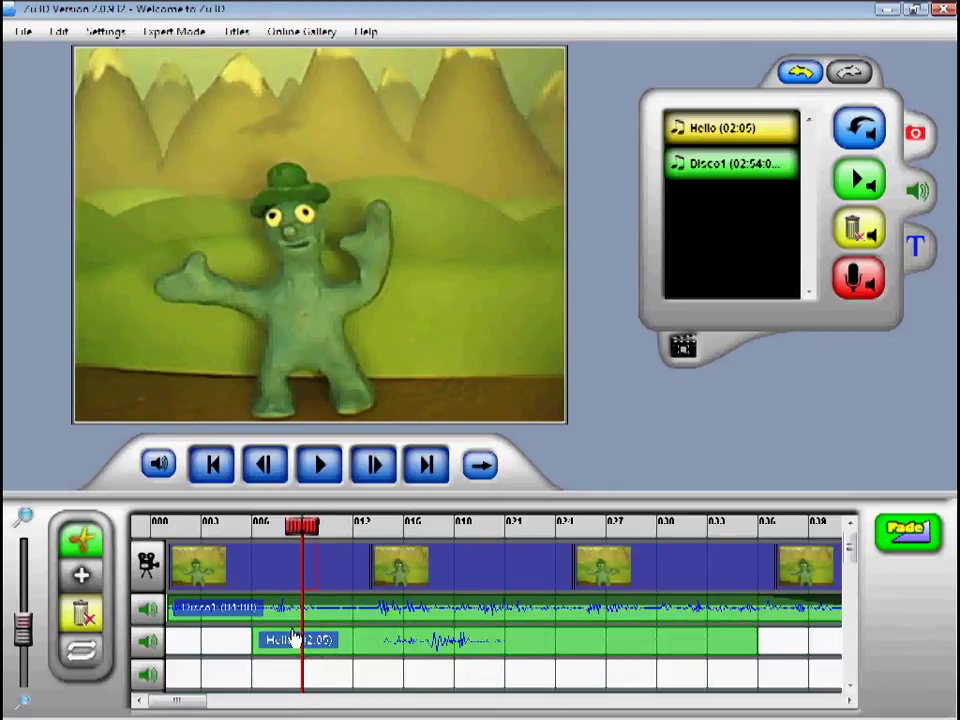
click(215, 465)
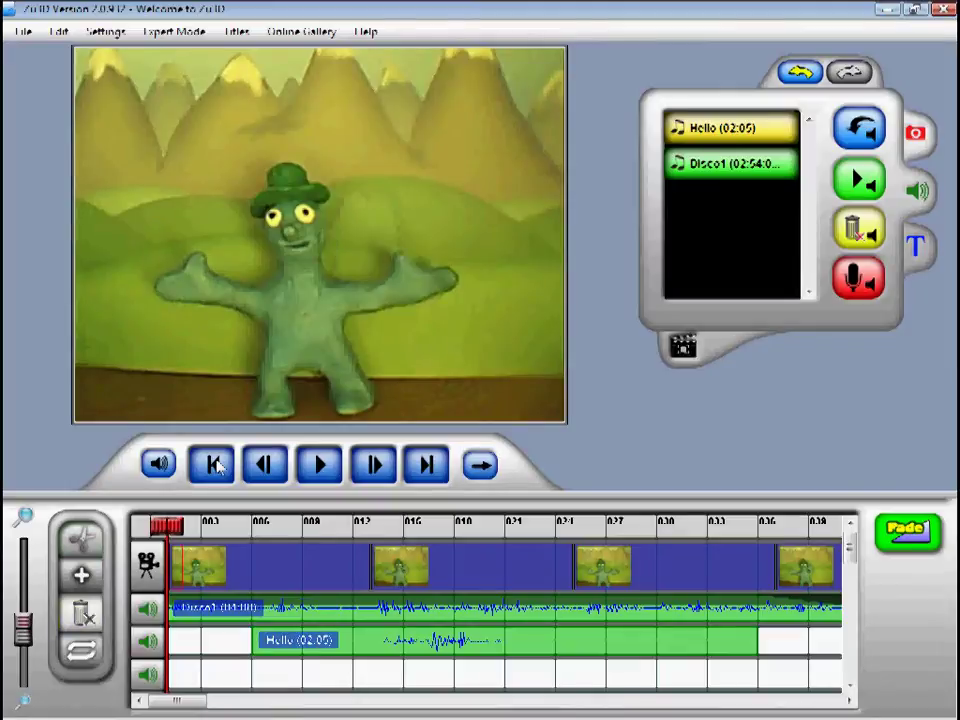
- Preview the animation with the Hello sound, then start a new title from the Titles options
click(326, 472)
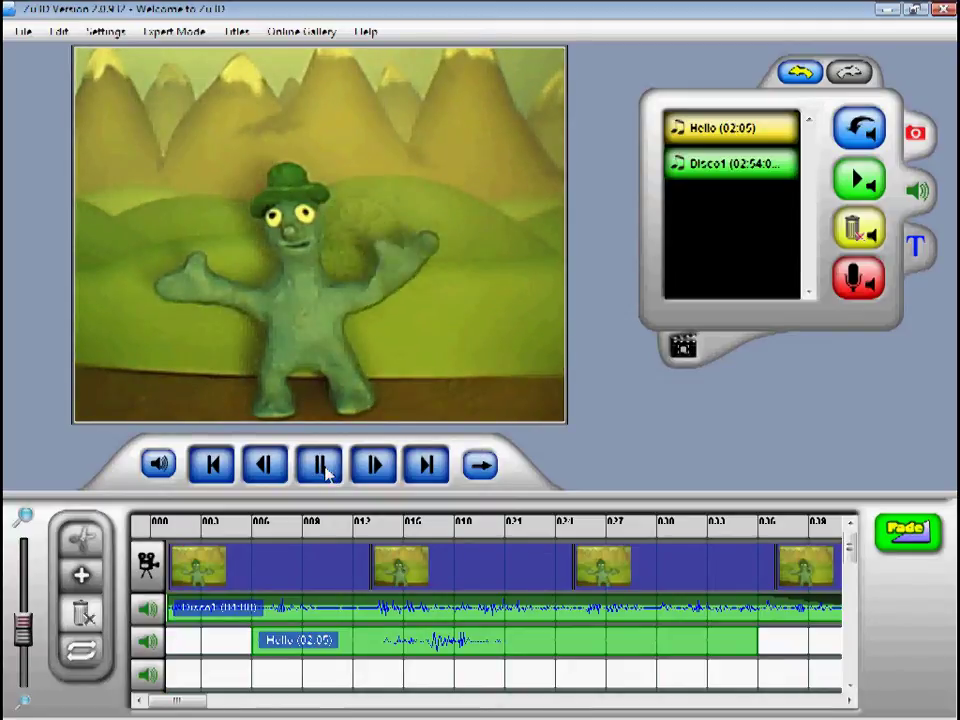
click(326, 472)
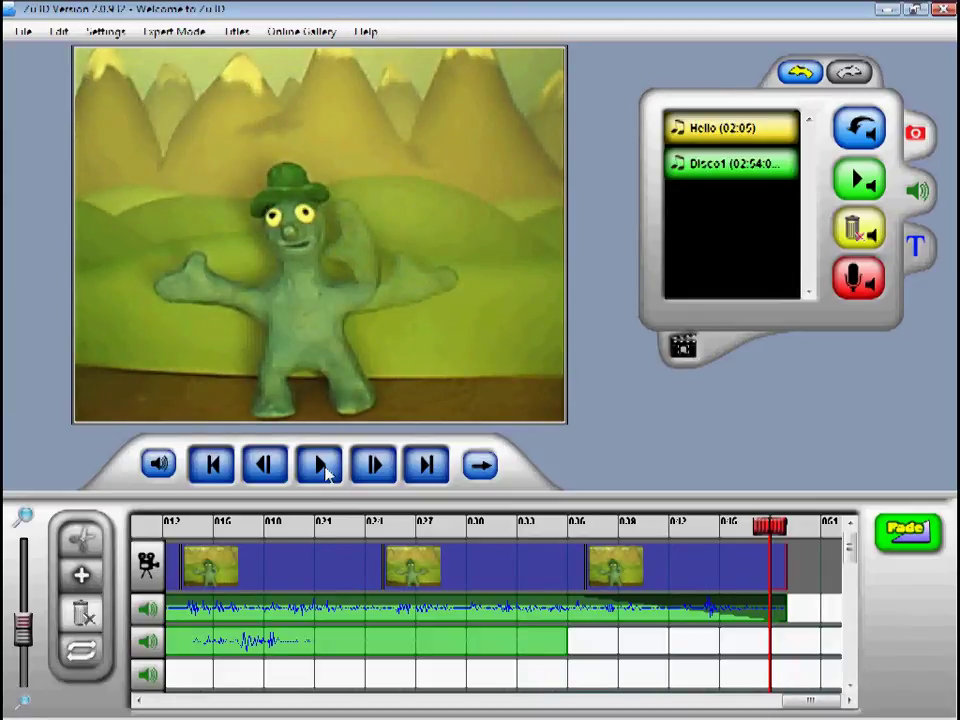
click(916, 250)
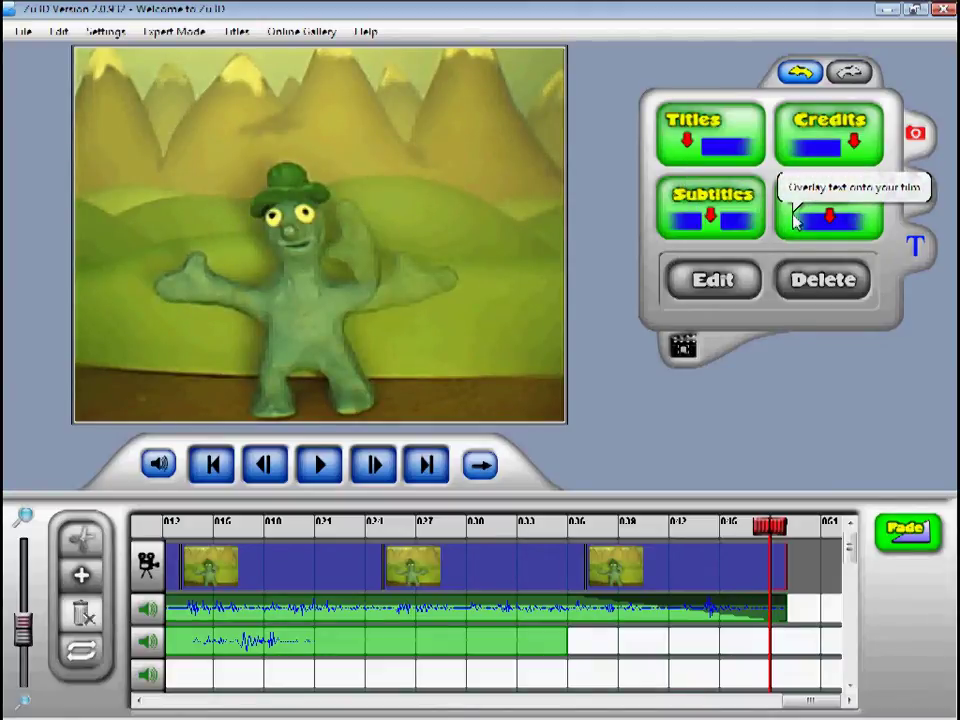
click(698, 143)
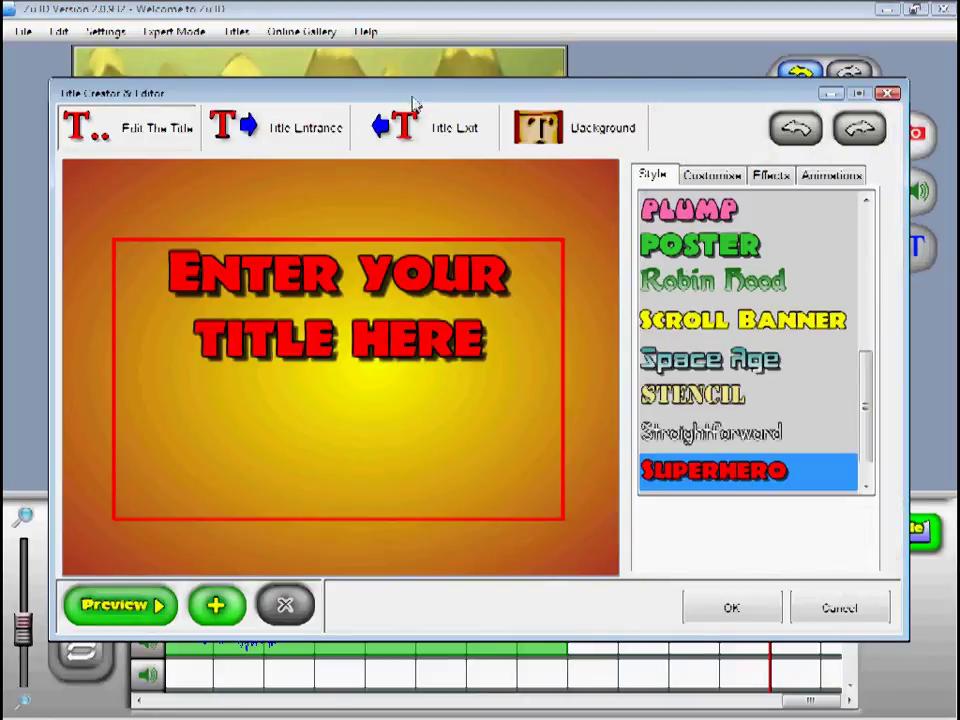
- Replace the placeholder title text with 'Welcome To Zu3D' and fit the box to it
click(491, 403)
drag(512, 369, 144, 272)
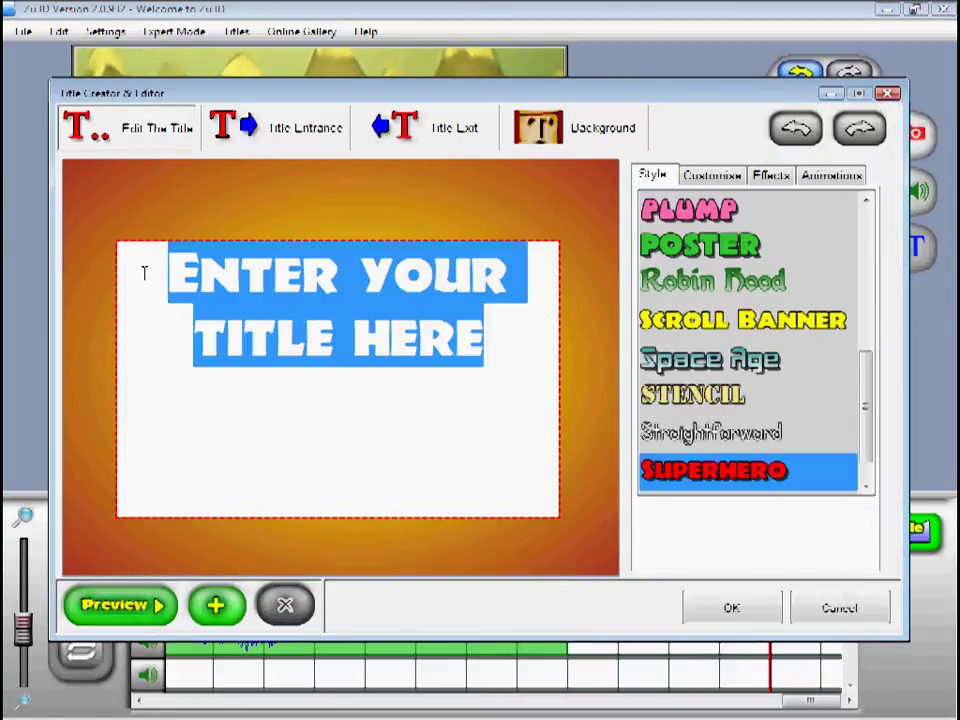
text(Welco)
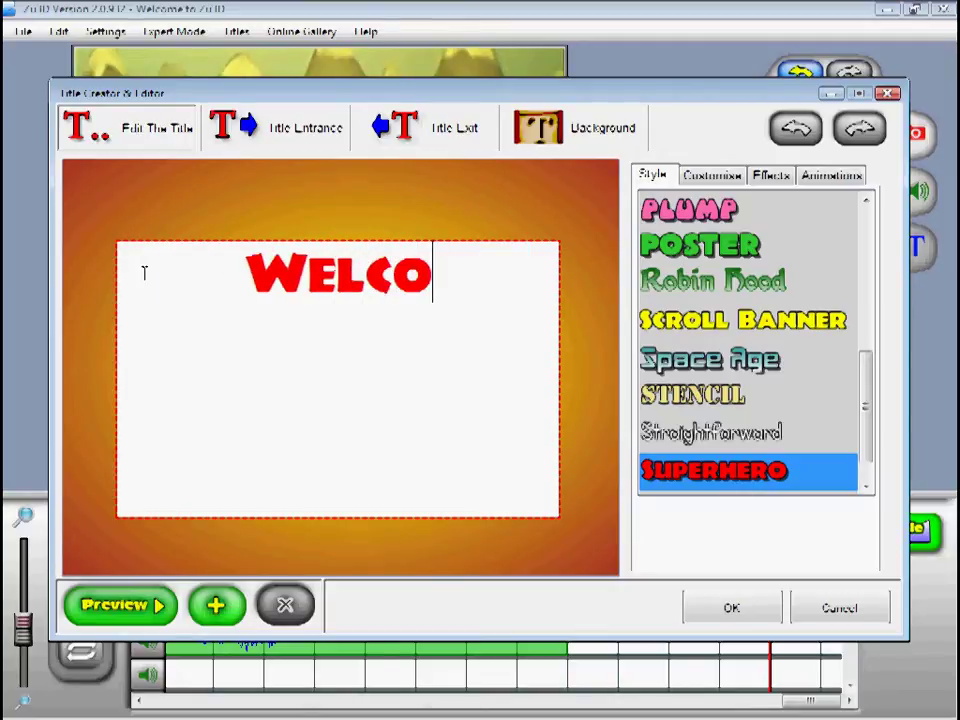
text(me To Zu3D)
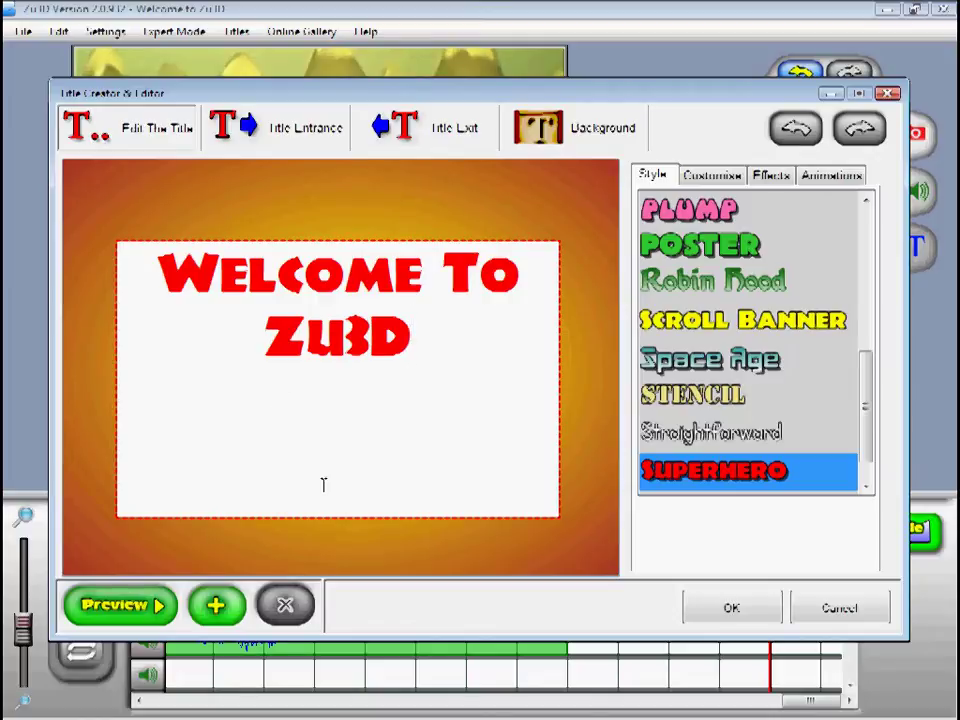
click(314, 545)
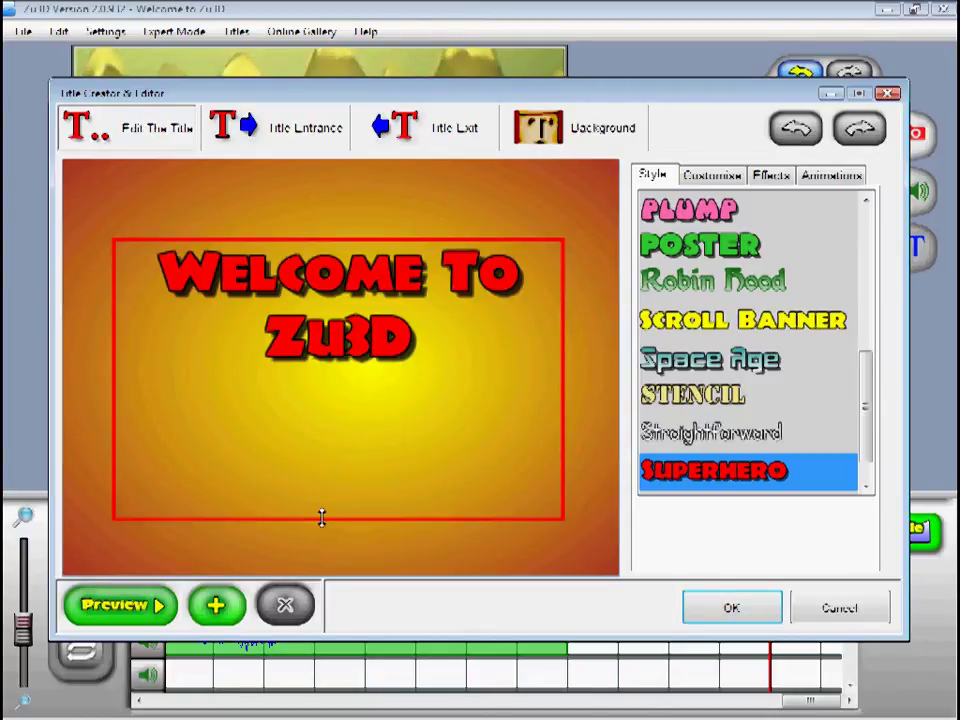
click(324, 407)
click(317, 413)
click(330, 343)
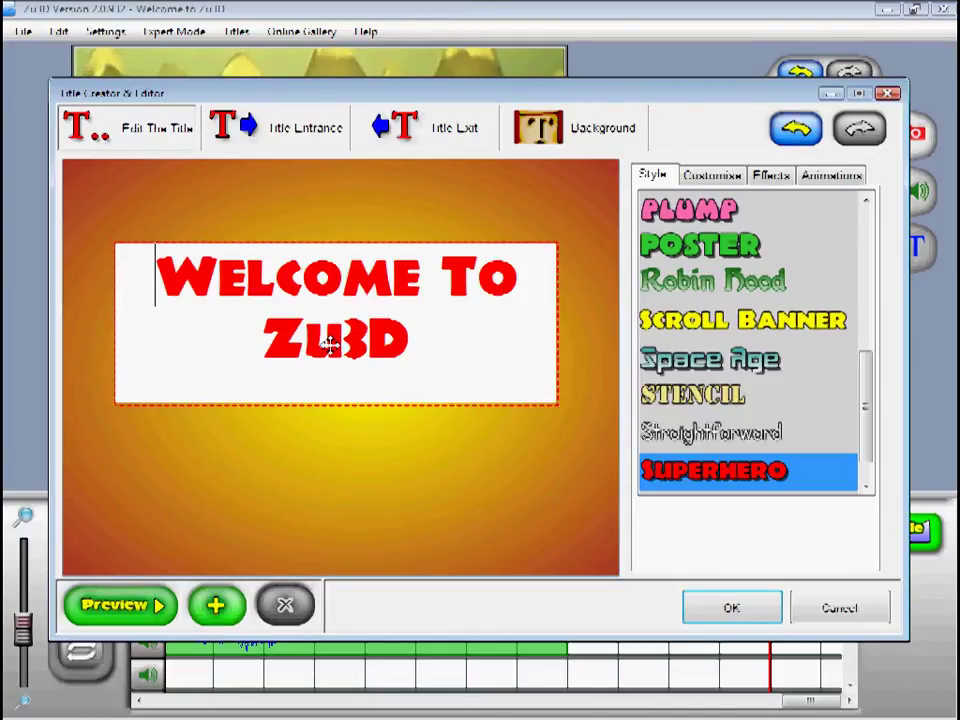
click(424, 474)
- Add a 'BY ME!' caption below the title and give it the Child's Play style
drag(368, 428, 584, 562)
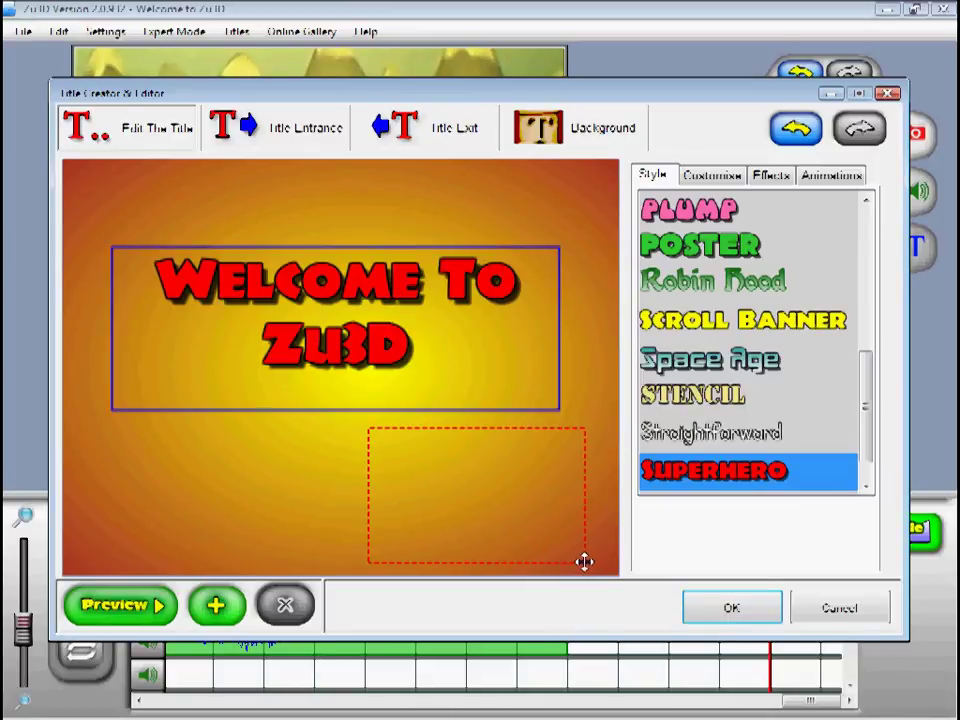
text(BY ME)
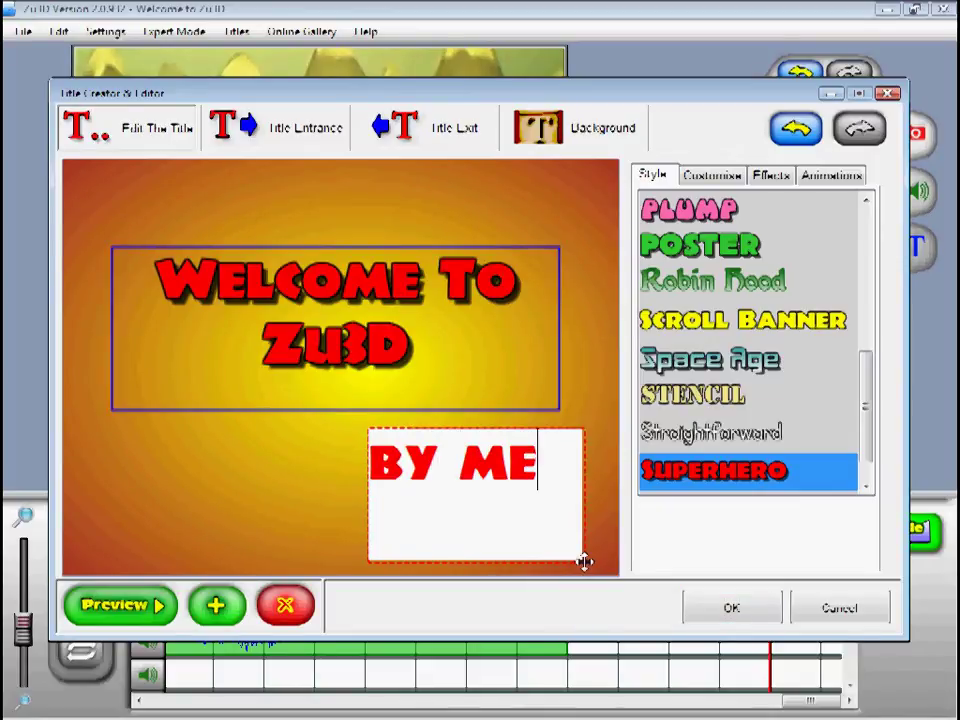
text(!)
click(290, 513)
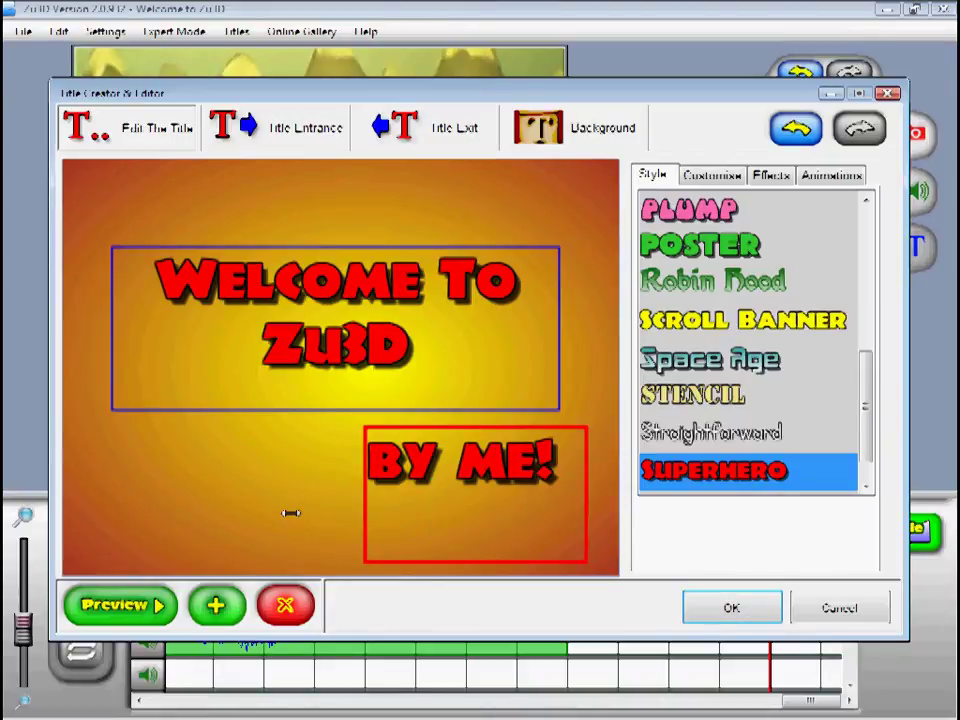
drag(867, 396, 864, 270)
click(793, 257)
click(748, 285)
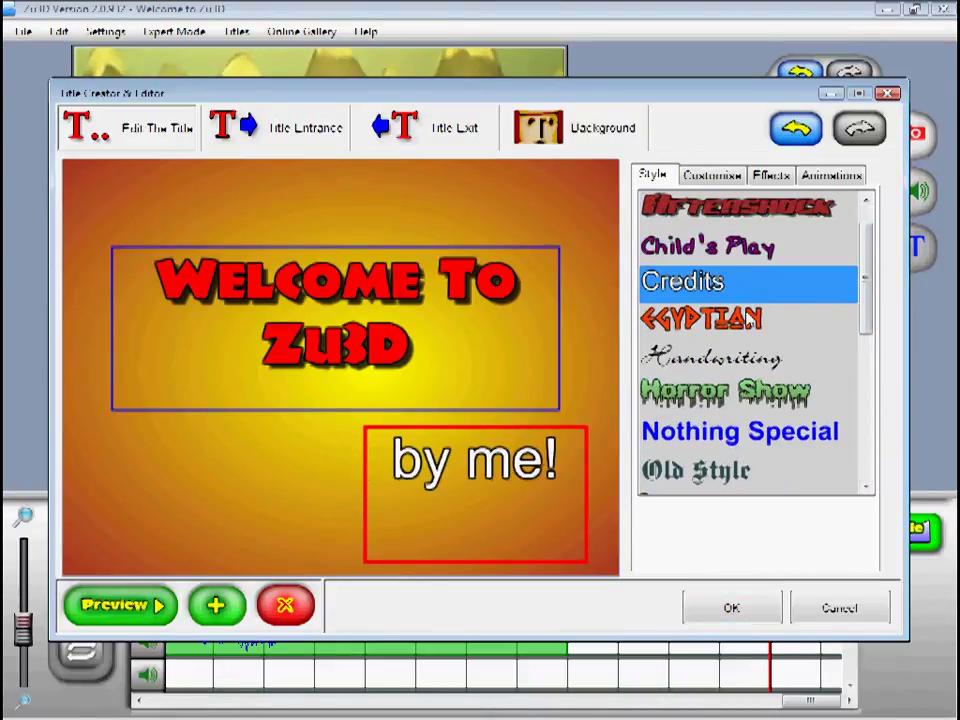
click(748, 330)
click(752, 395)
click(745, 258)
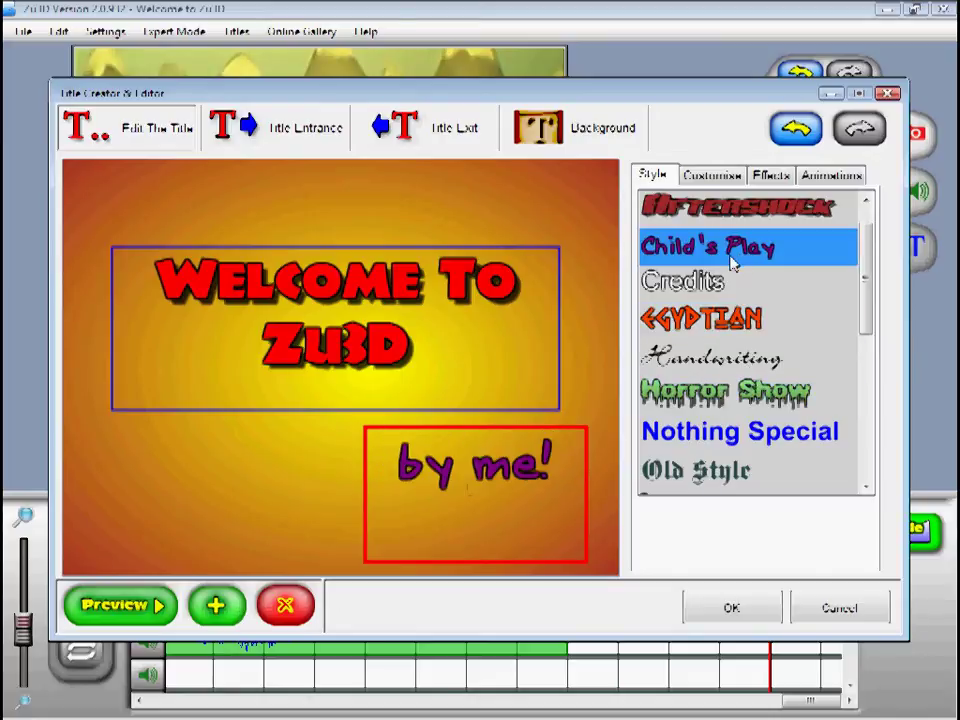
- Give the main title the POSTER style
click(487, 288)
drag(868, 304, 868, 375)
click(814, 394)
- Adjust the title's font size, colour it blue, and switch to a gradient fill
click(712, 175)
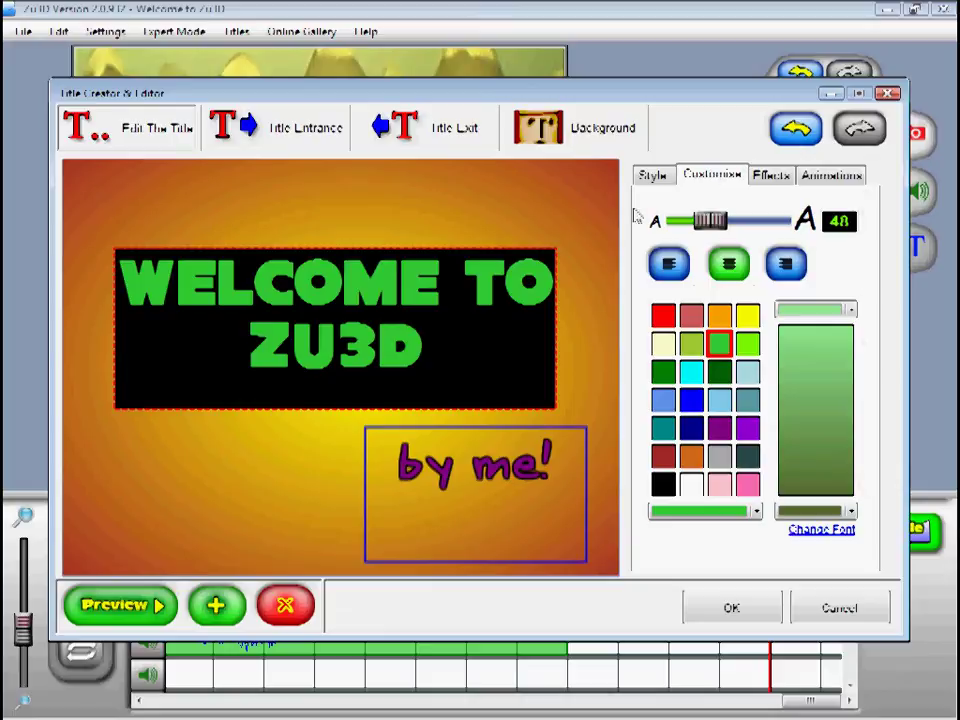
mouse_move(711, 222)
mouse_down()
mouse_move(737, 232)
mouse_move(707, 231)
mouse_up()
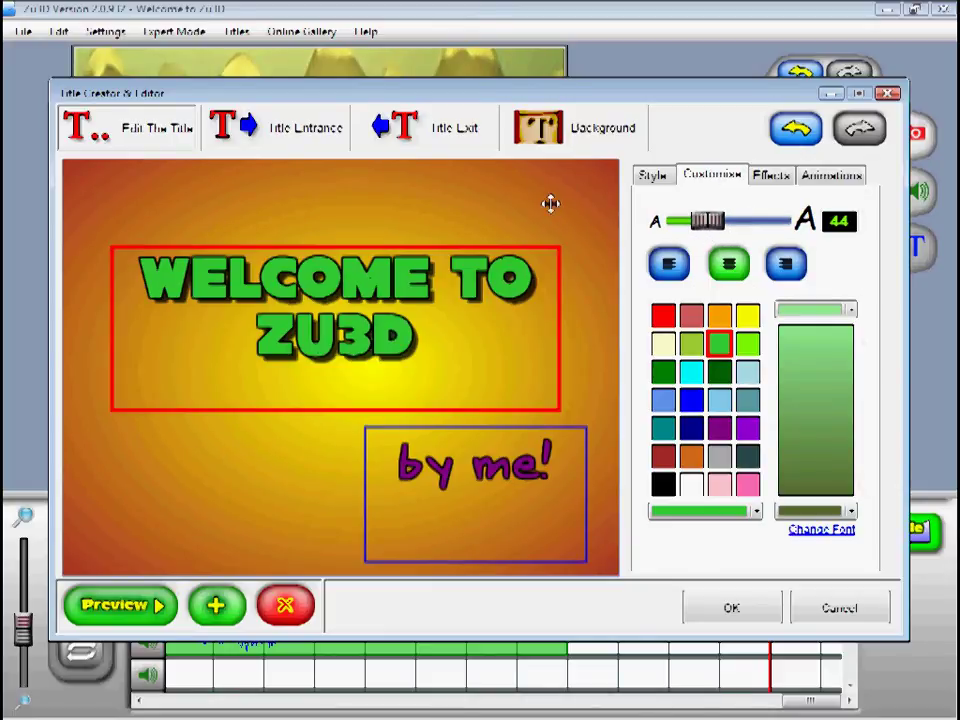
click(697, 370)
click(690, 402)
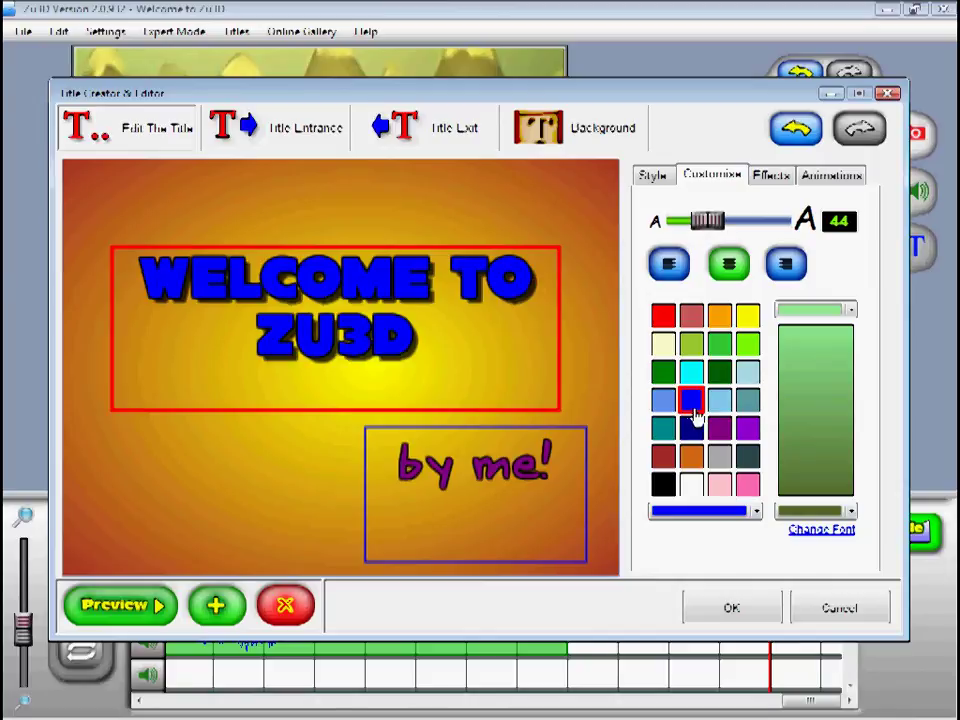
click(814, 418)
- Set the gradient's top colour to navy and its lower colour to cyan
click(850, 311)
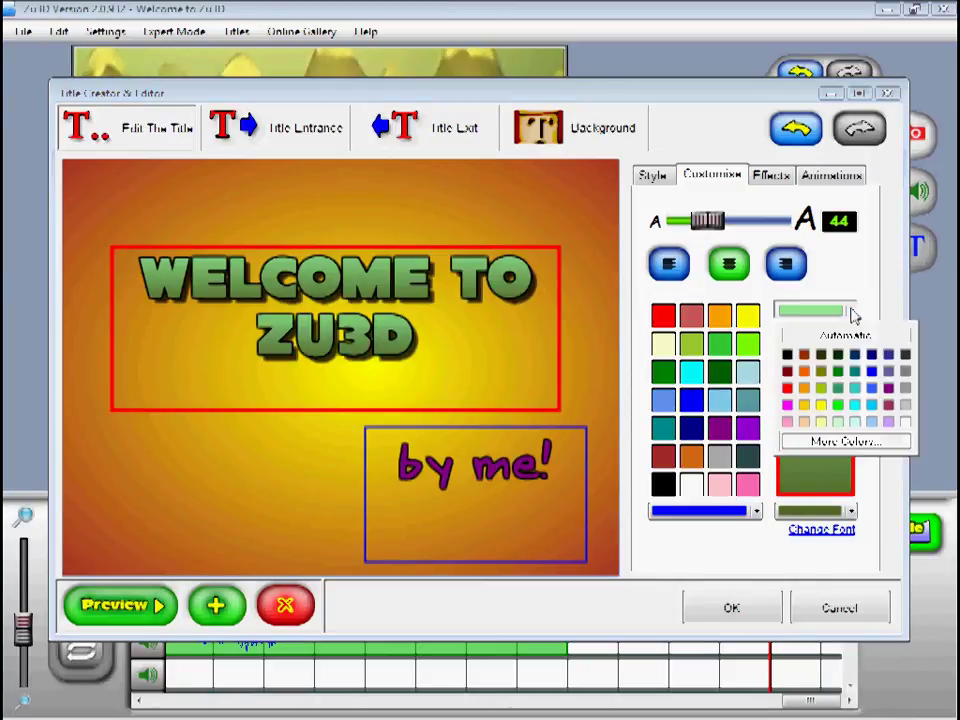
click(843, 404)
click(850, 312)
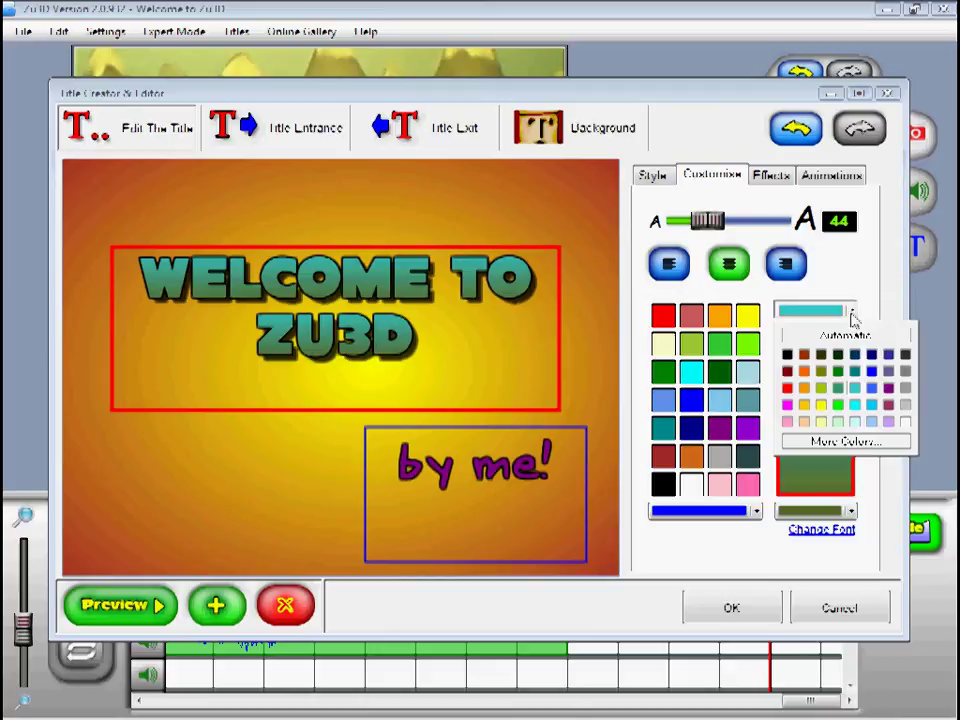
click(873, 358)
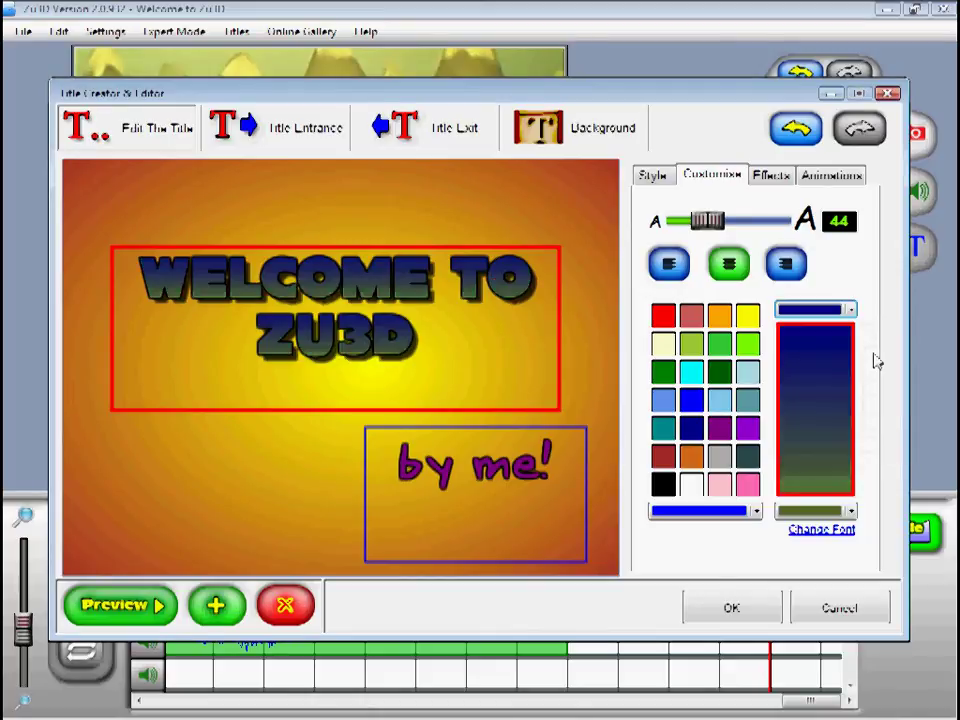
click(852, 513)
click(846, 604)
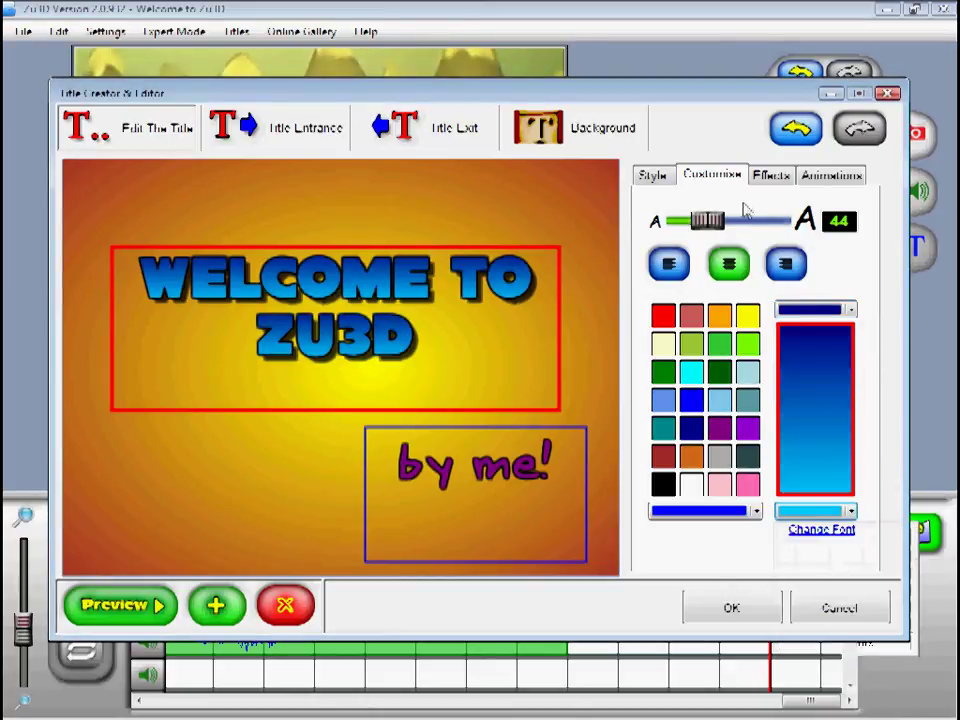
click(770, 176)
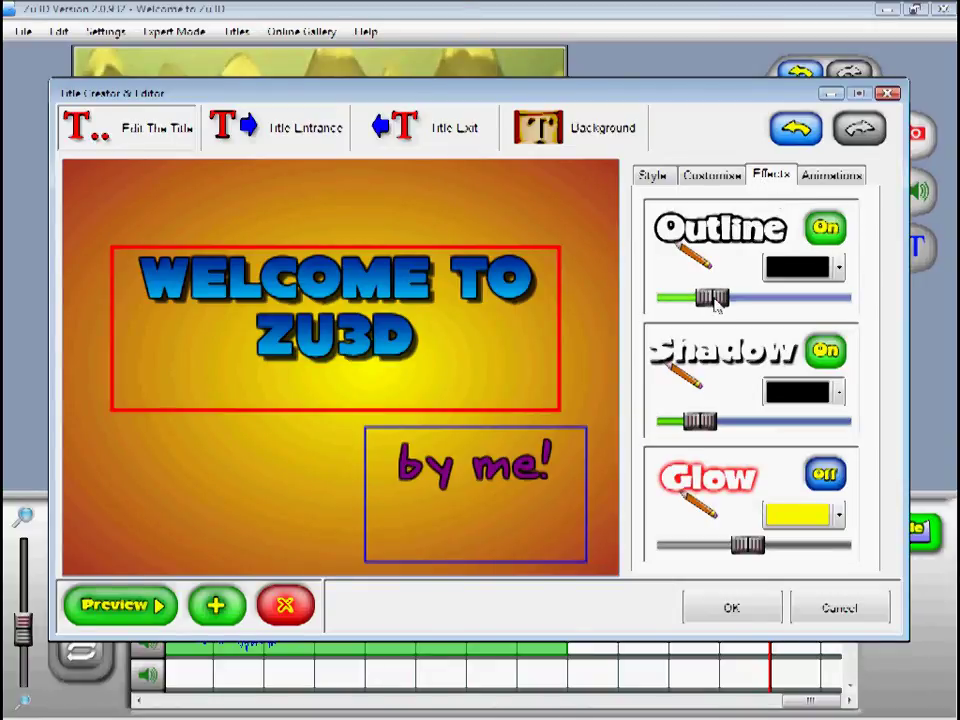
- Try a thicker outline and no shadow, then restore the original outline and shadow
drag(716, 300, 755, 300)
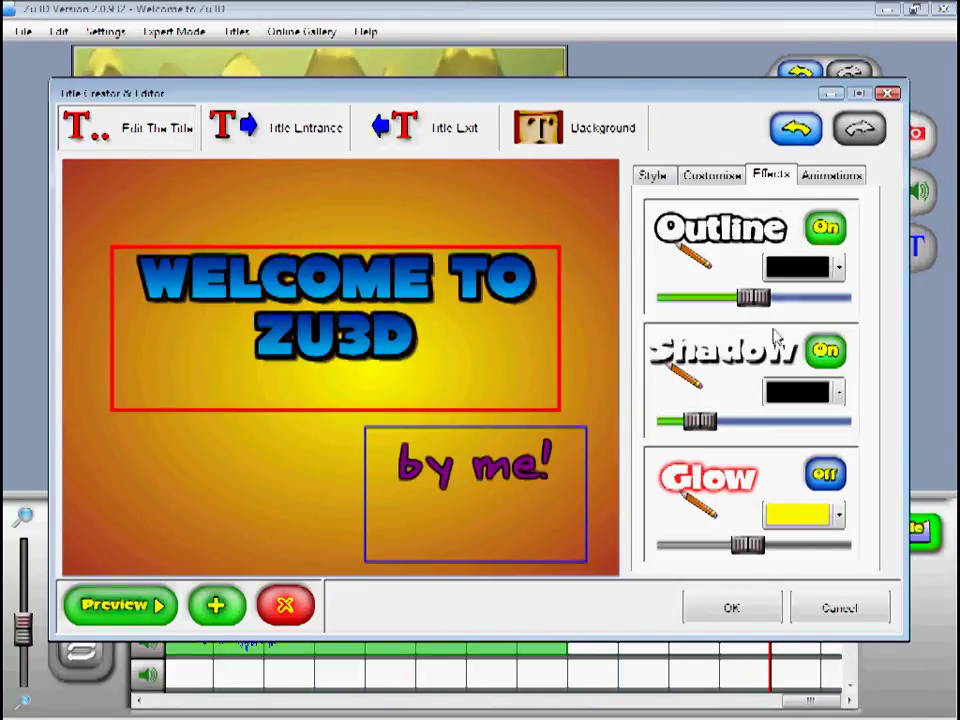
click(824, 350)
click(824, 350)
drag(753, 298, 716, 300)
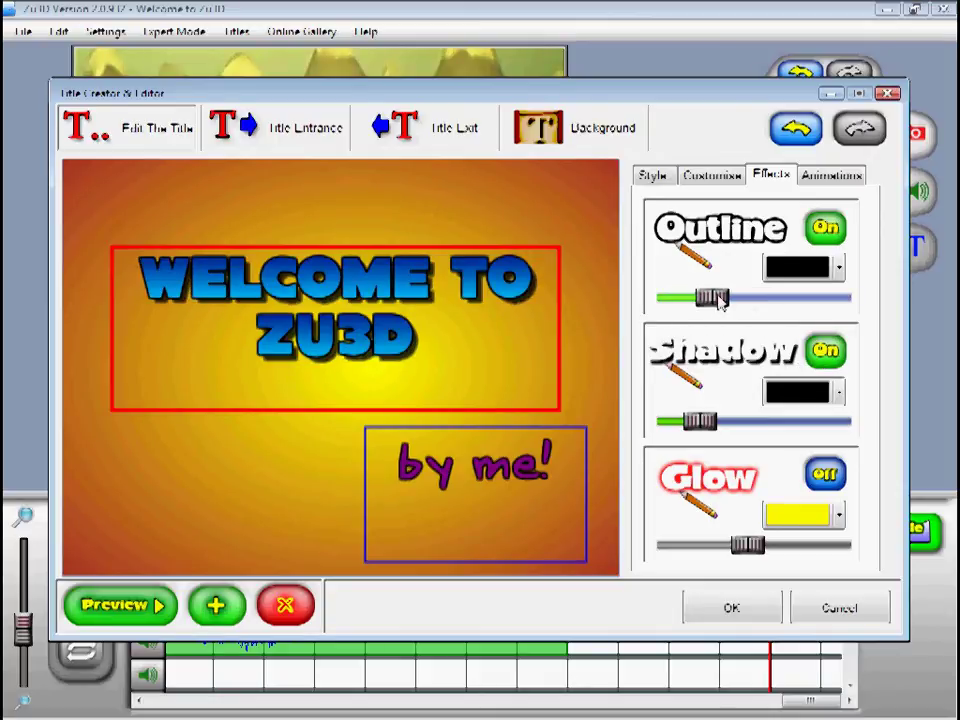
click(832, 176)
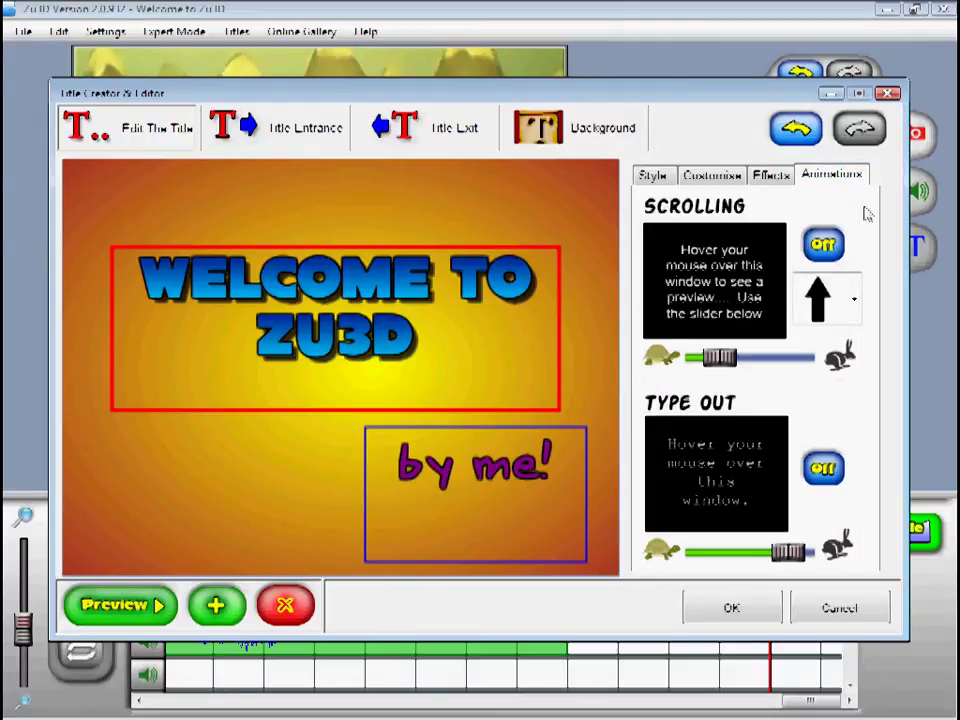
- Preview the title with Type Out animation enabled, then switch Type Out off again
mouse_move(718, 482)
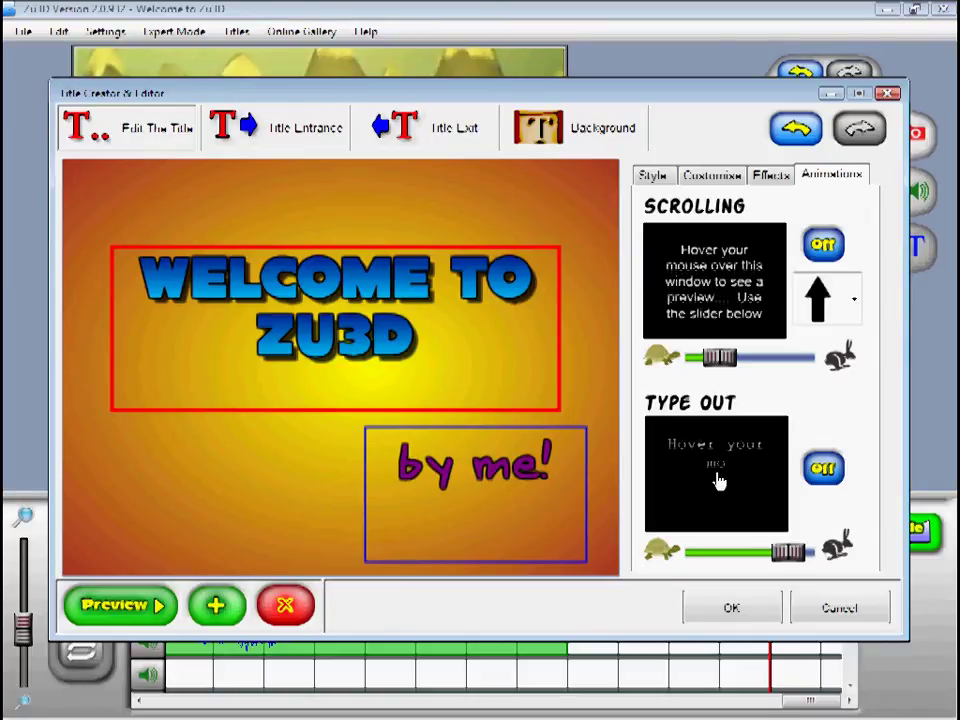
click(824, 472)
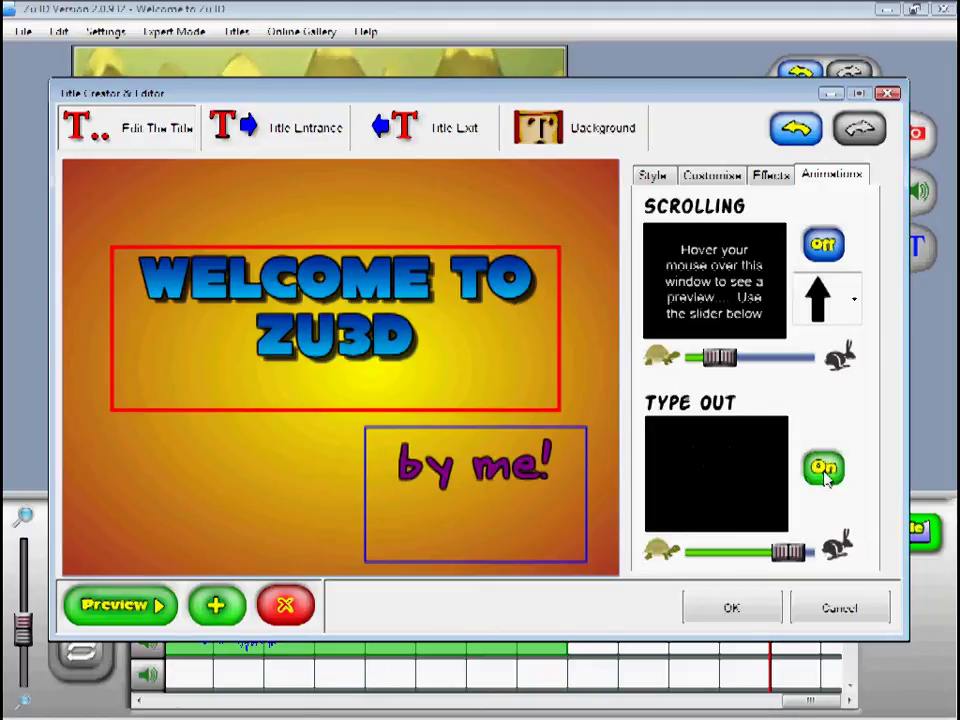
click(133, 612)
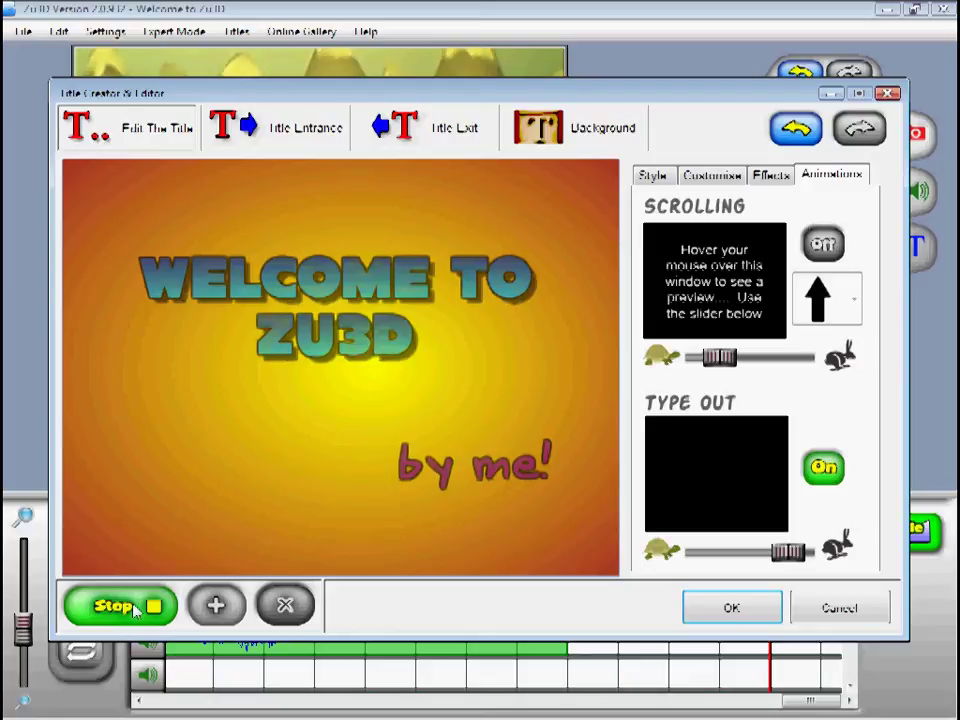
click(822, 470)
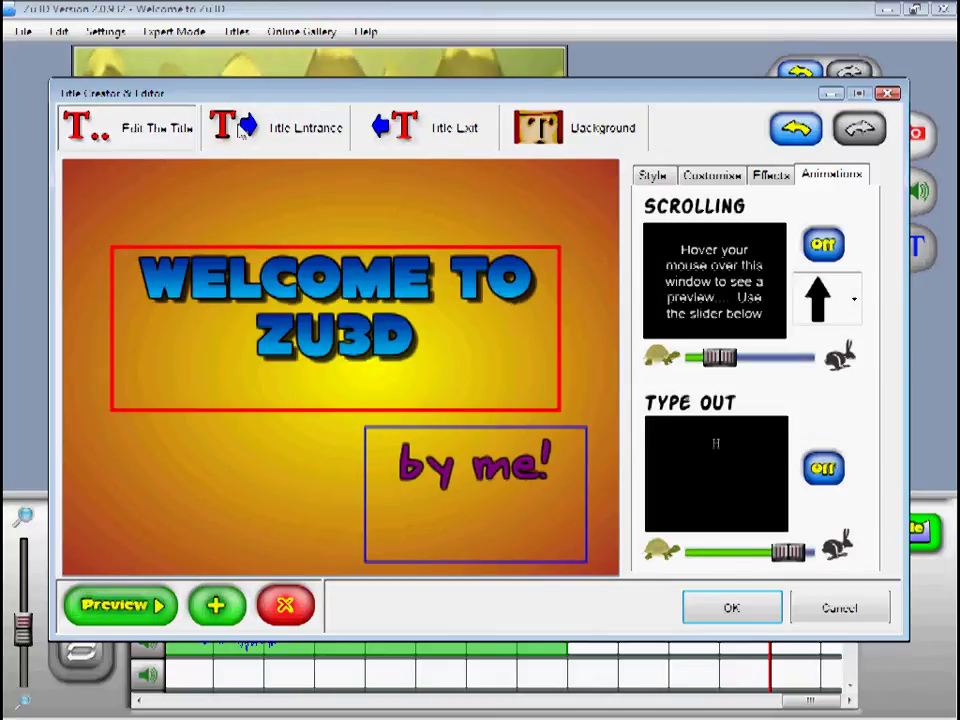
click(278, 132)
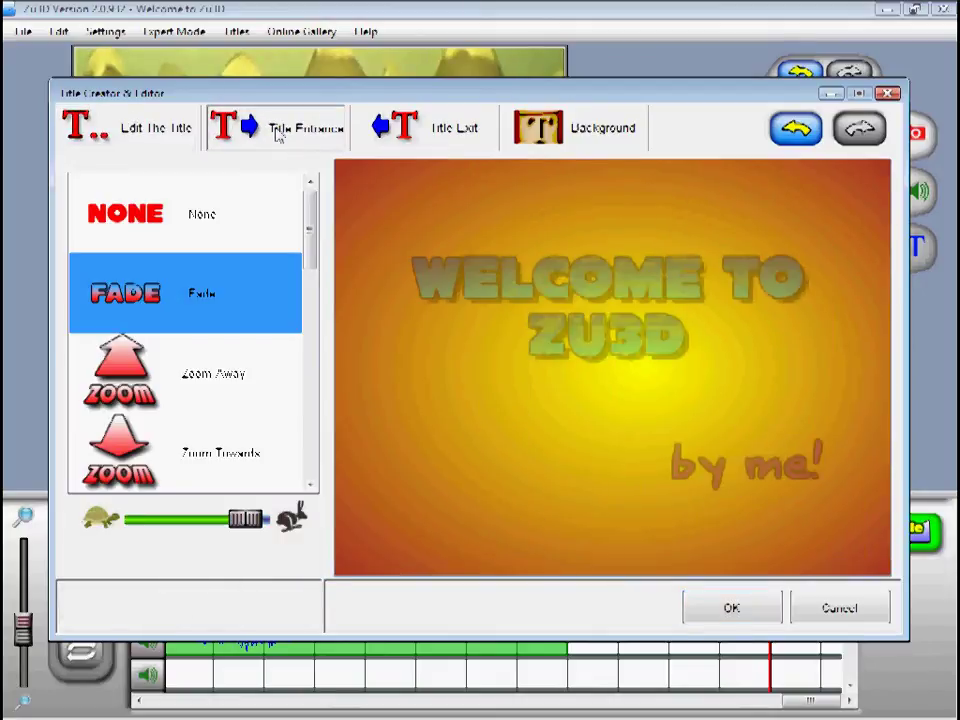
- Set both the title's entrance and exit effects to Zoom Towards
click(177, 370)
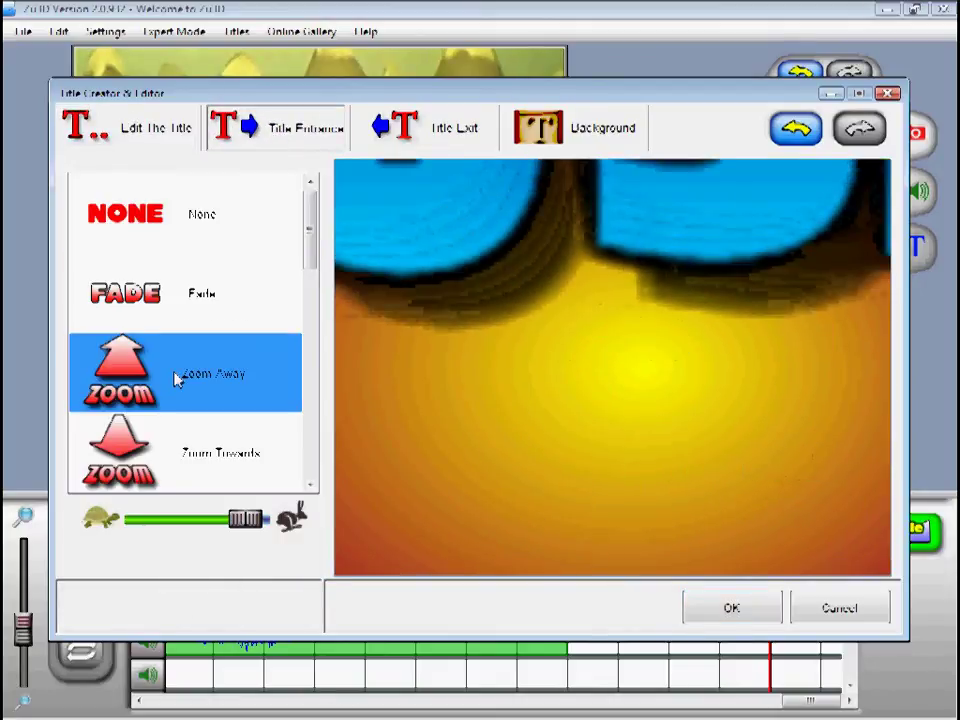
scroll(177, 378, down, 3)
click(213, 238)
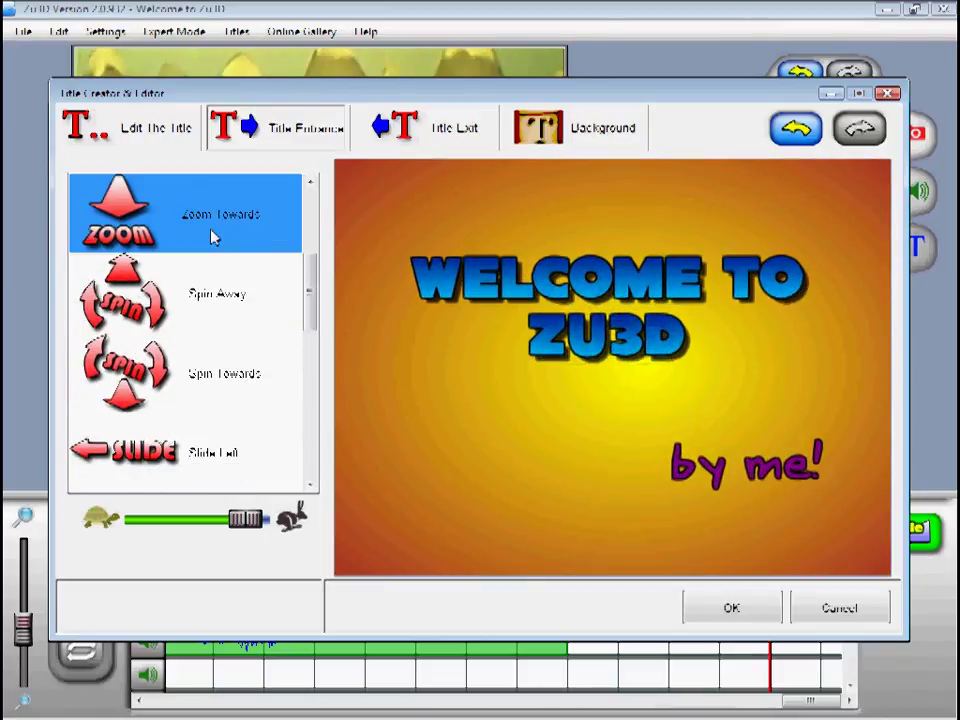
click(446, 142)
click(190, 451)
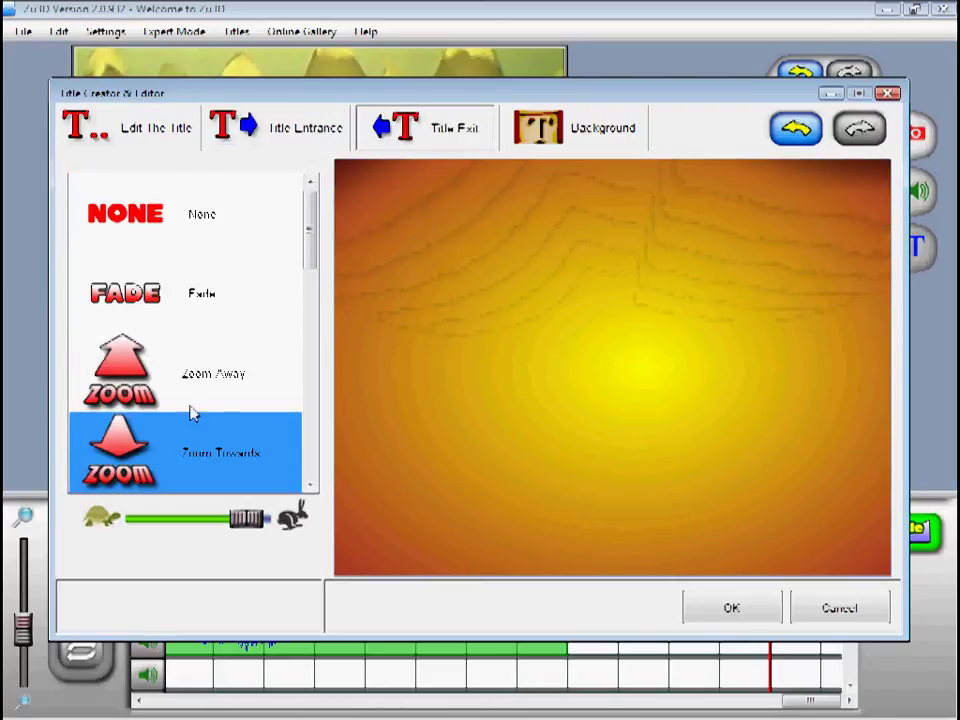
scroll(193, 414, down, 1)
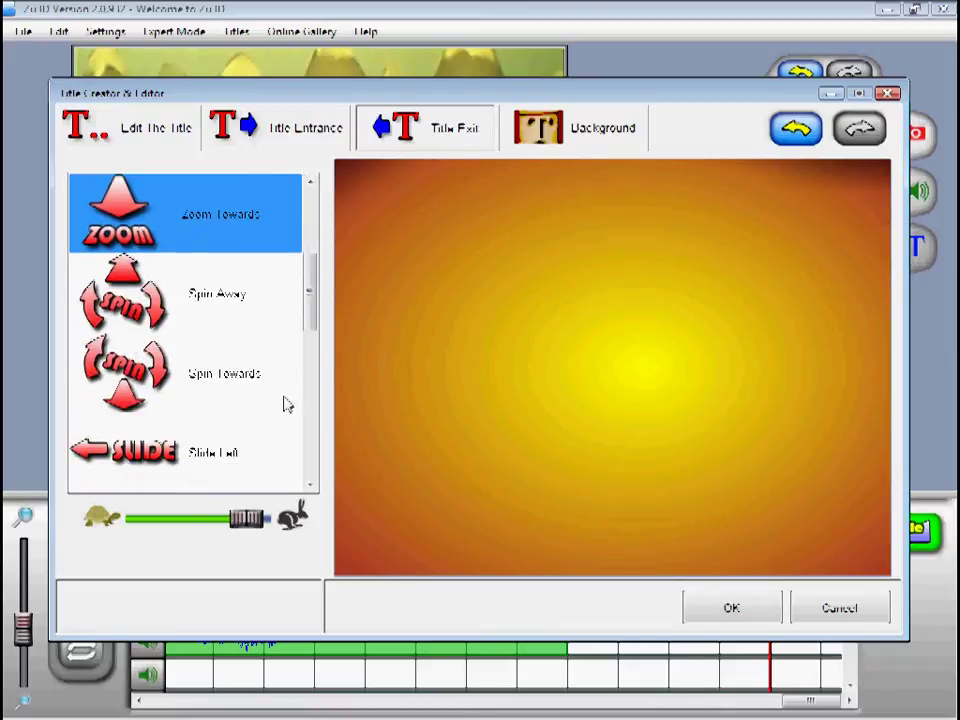
click(592, 140)
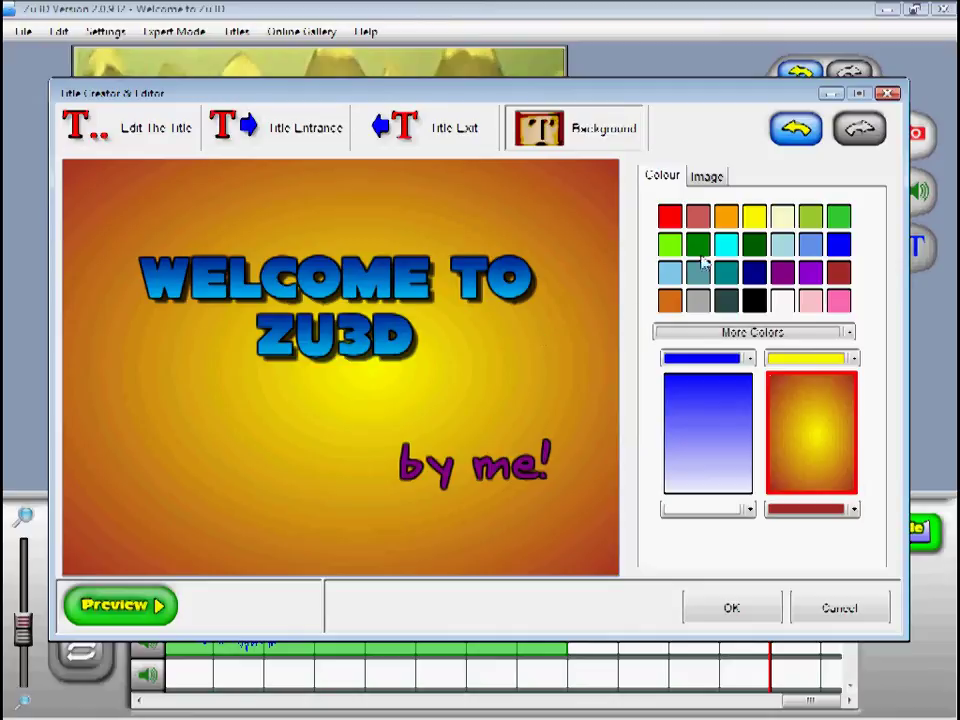
- Try dark green, cadet blue and teal backgrounds, then return to the orange-yellow radial gradient
click(699, 252)
click(698, 277)
click(722, 276)
click(720, 424)
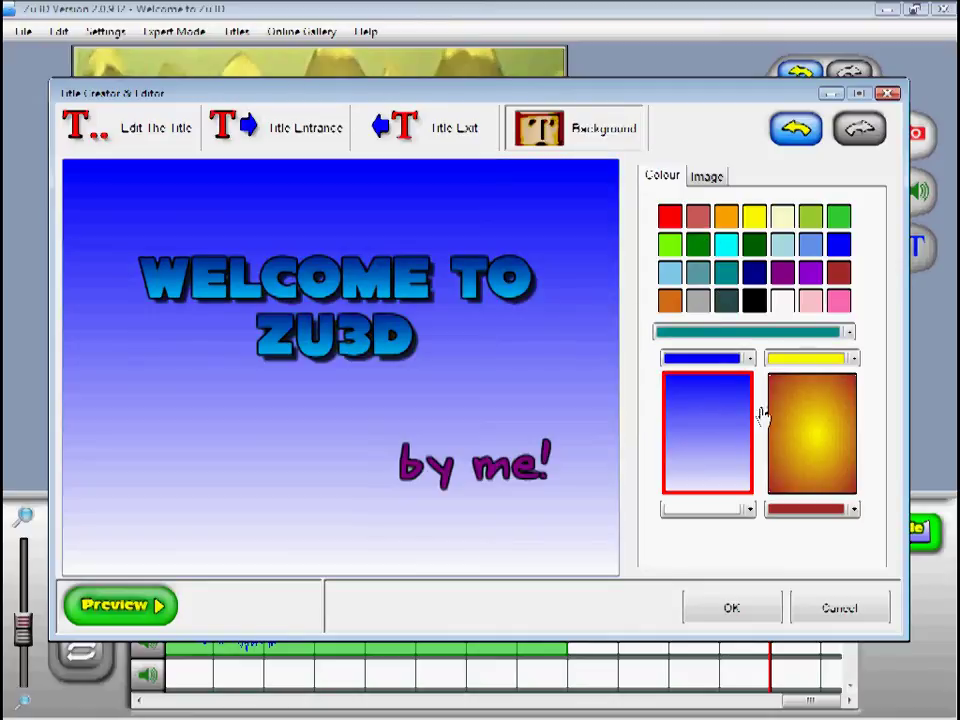
click(829, 420)
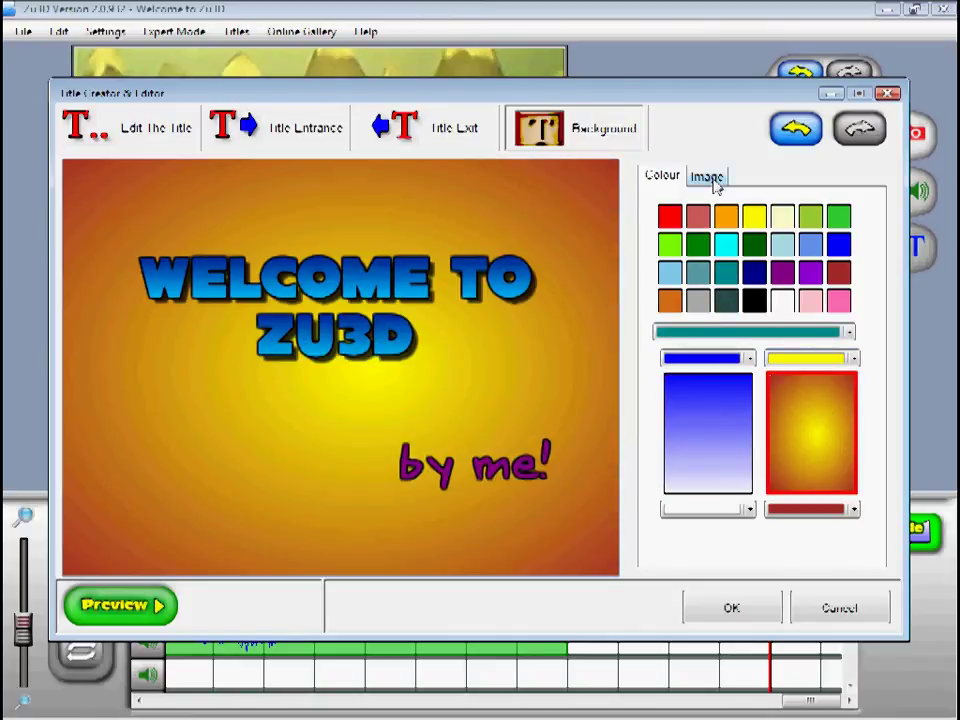
- Preview the Mysterious, Bamboo, Brick Wall and Castle Wall background images
click(714, 180)
click(707, 268)
click(714, 349)
click(703, 399)
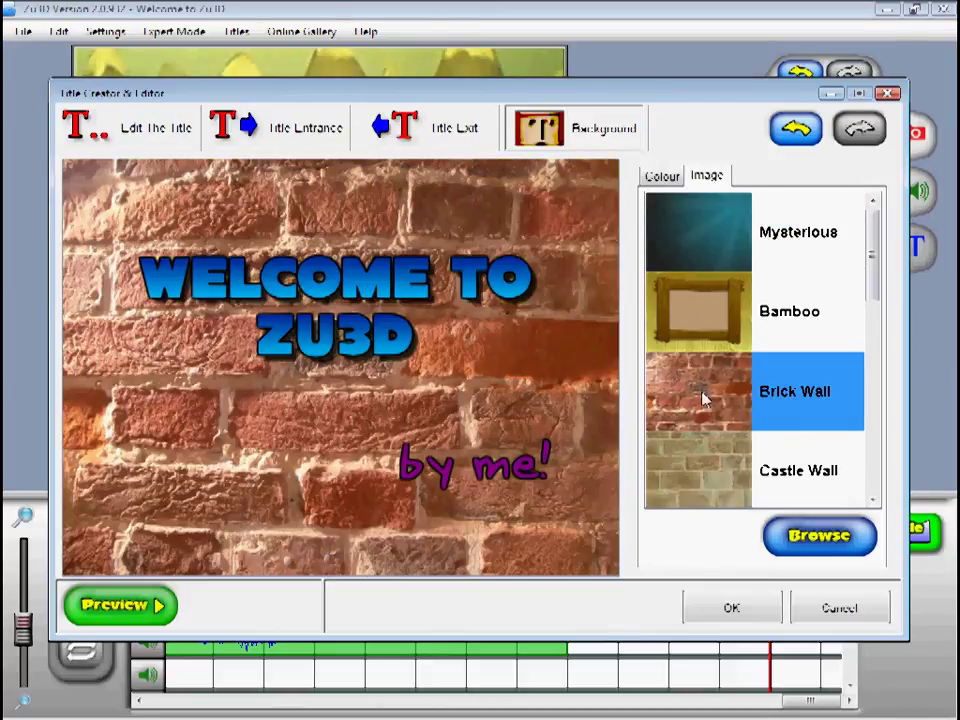
scroll(705, 400, down, 2)
click(707, 334)
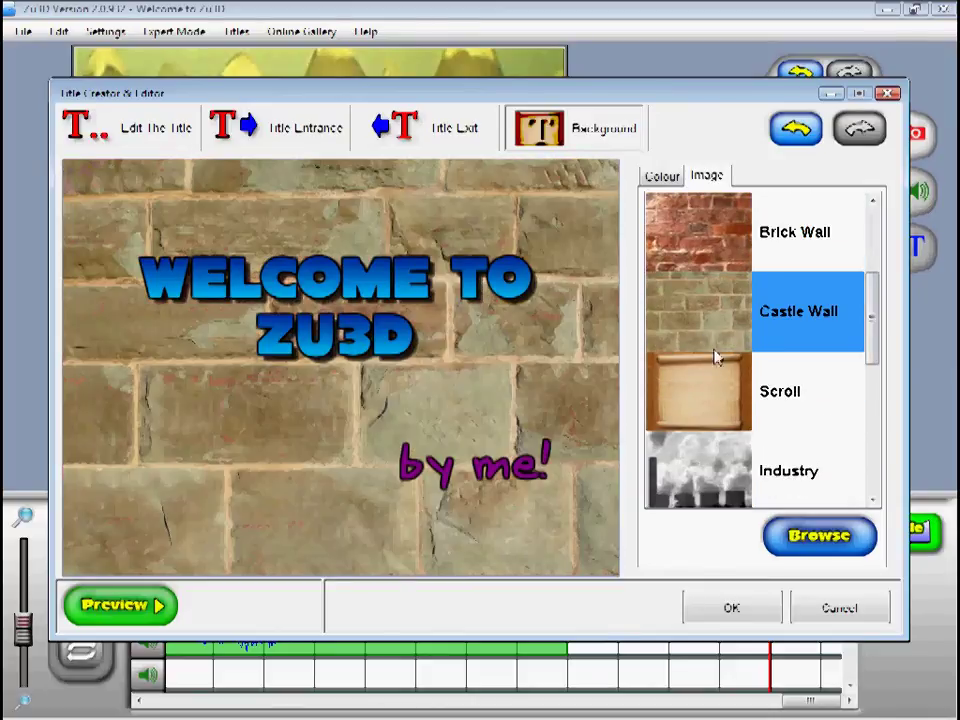
- Settle on the Mysterious image background and accept the title changes
click(800, 535)
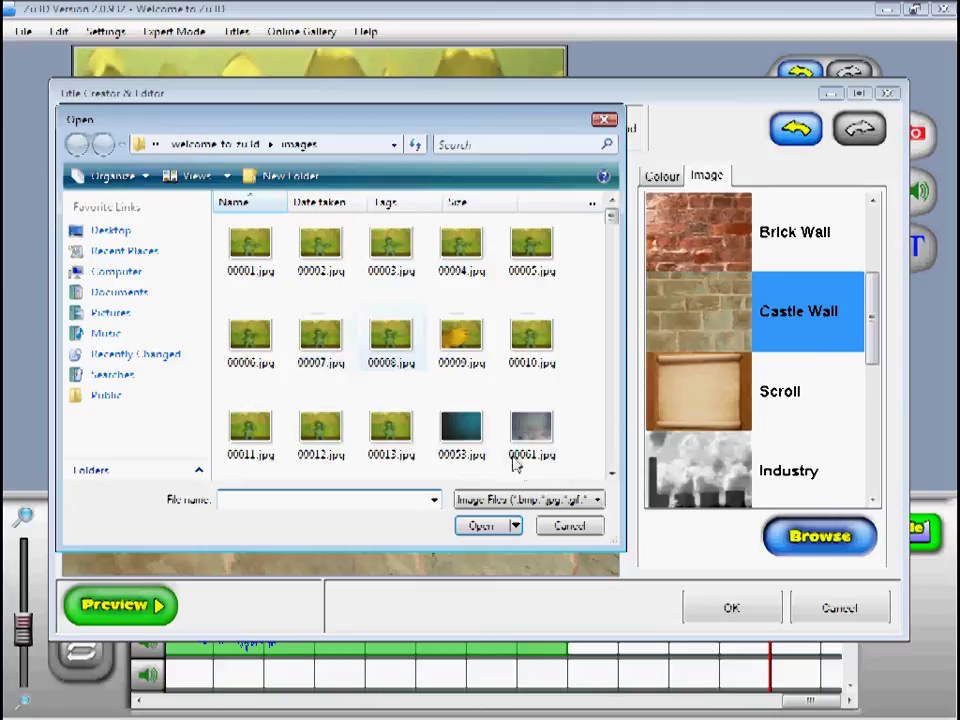
click(572, 526)
click(714, 227)
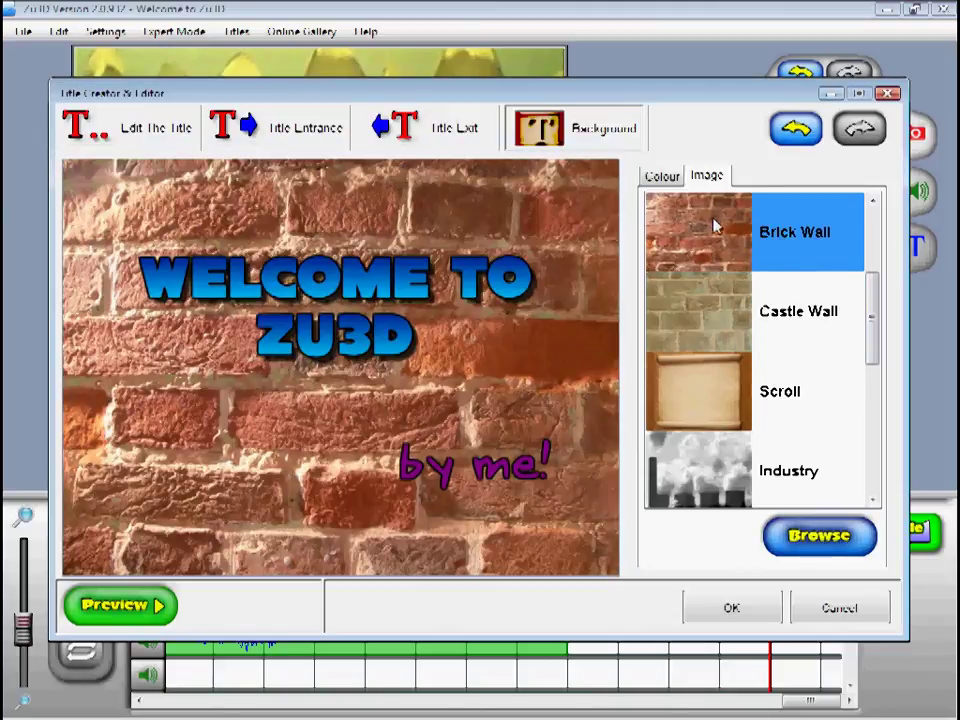
scroll(714, 226, up, 2)
click(712, 246)
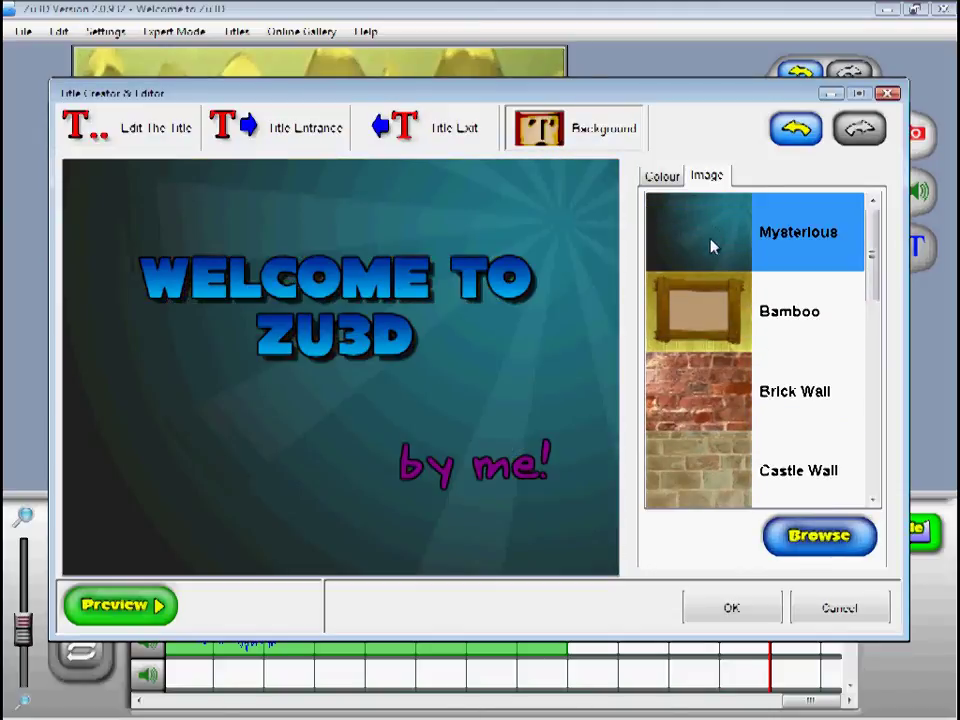
click(732, 611)
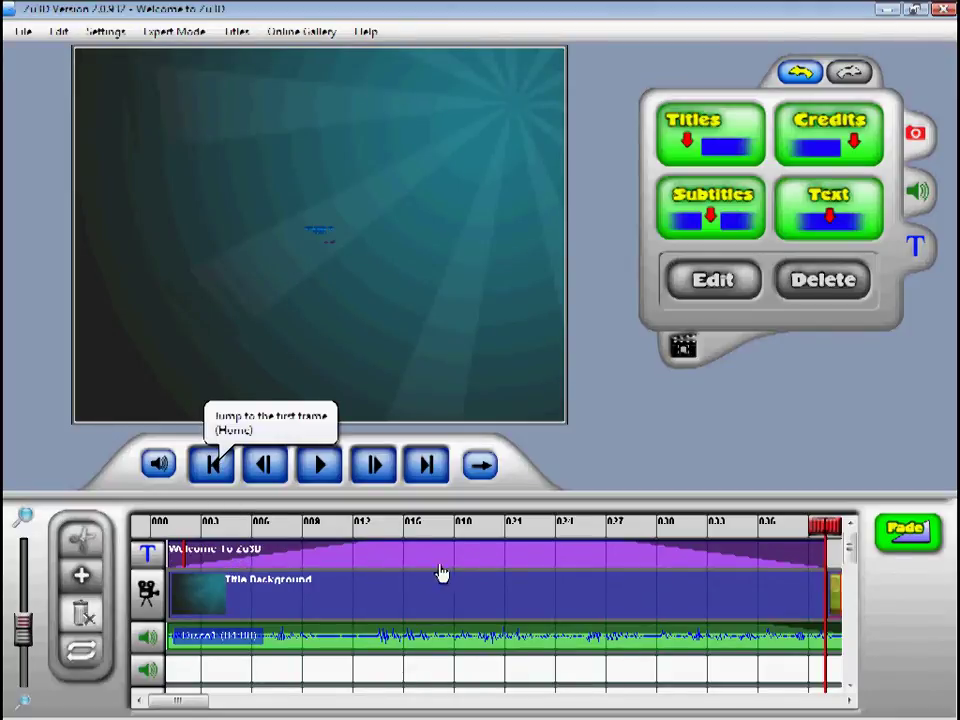
- Select the Title Background clip at the start of the movie timeline
click(336, 598)
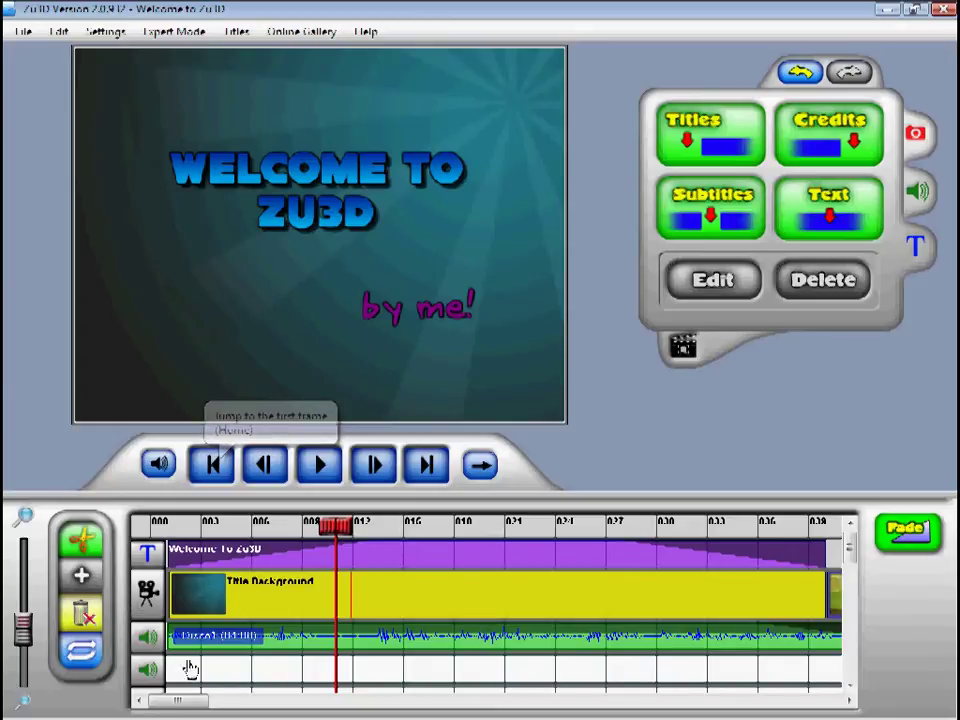
- Stretch the first audio clip to the end of the animation frames, then play it back to check
drag(24, 638, 24, 650)
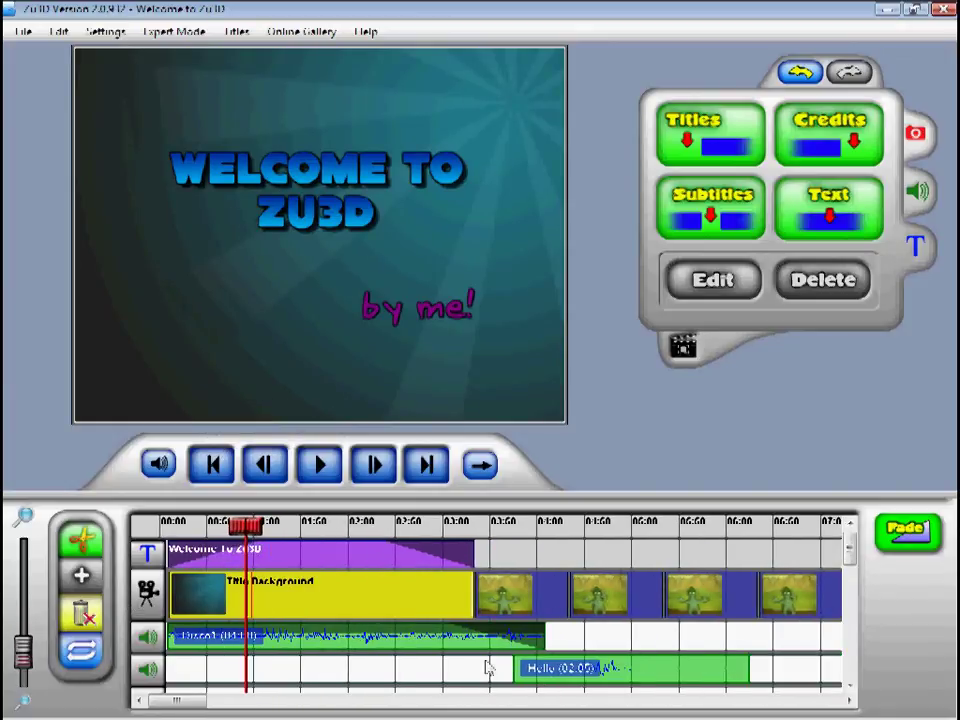
drag(546, 636, 912, 648)
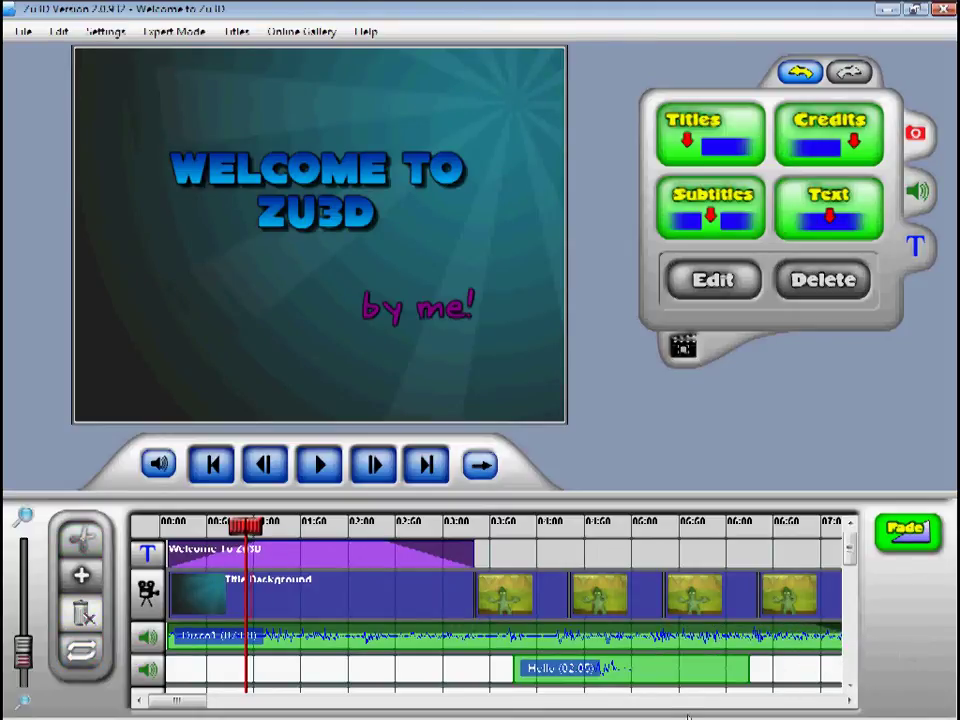
click(318, 474)
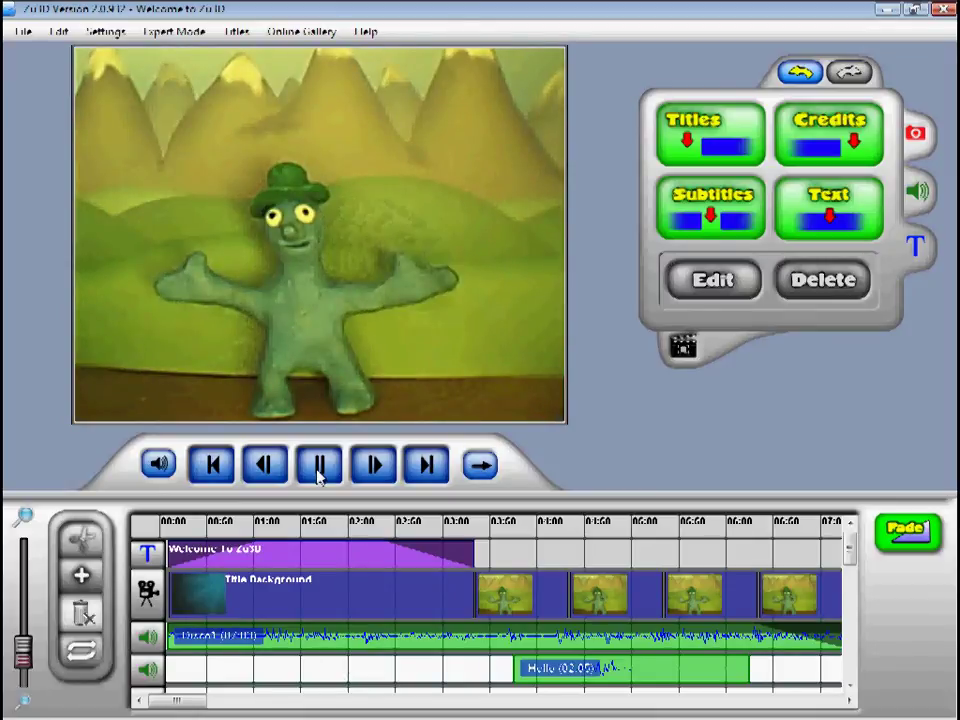
click(318, 470)
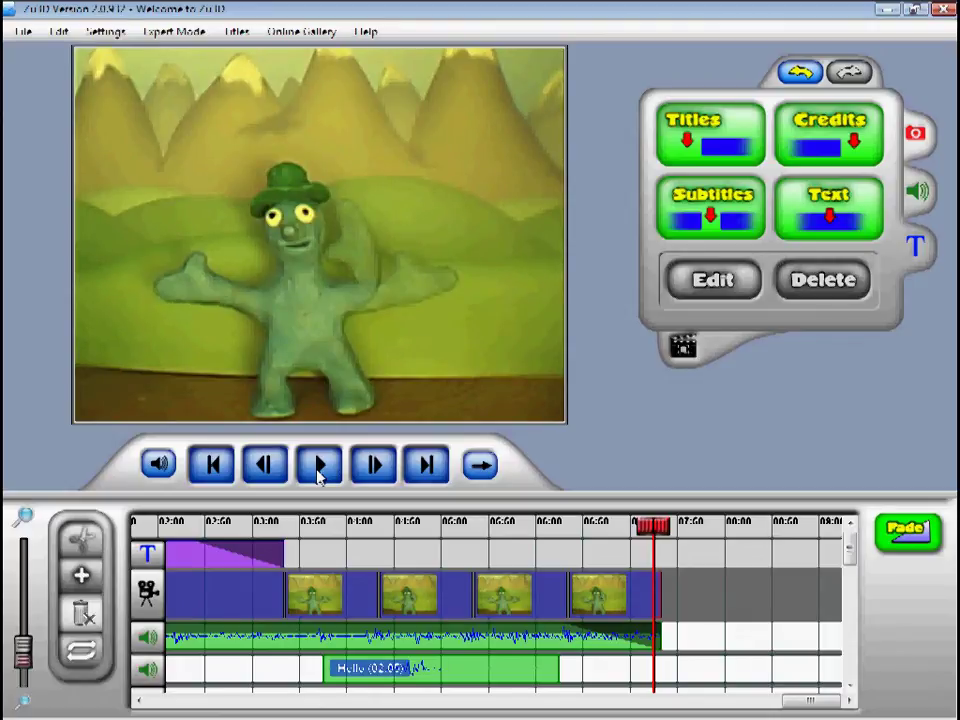
- Start new closing credits and replace the placeholder with 'Thank you for watching.....'
click(848, 142)
click(468, 343)
key(ctrl+a)
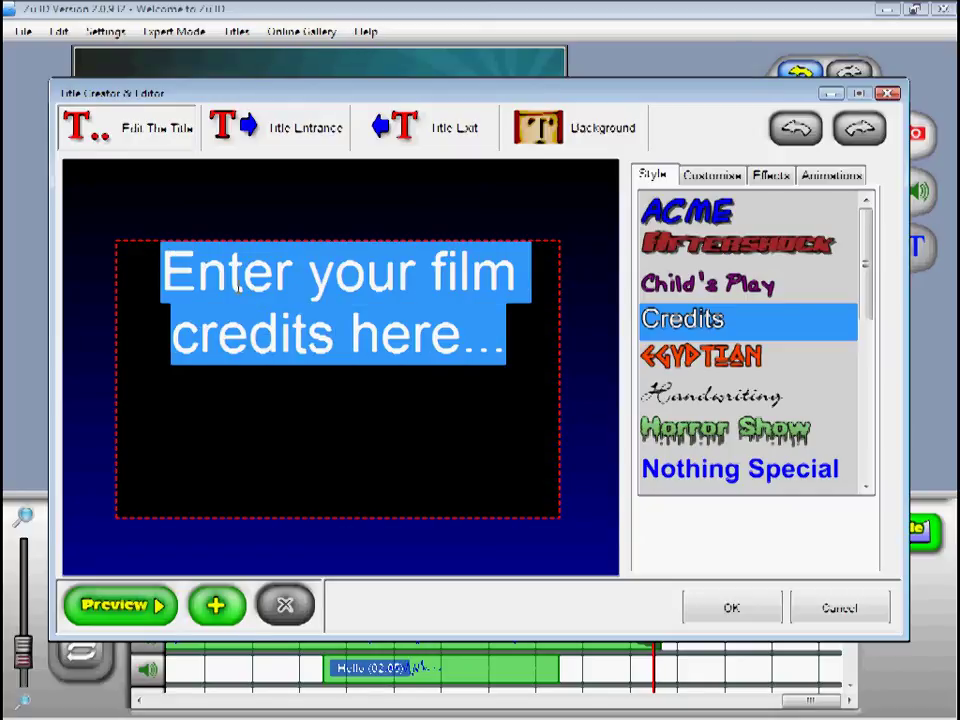
text(Thank)
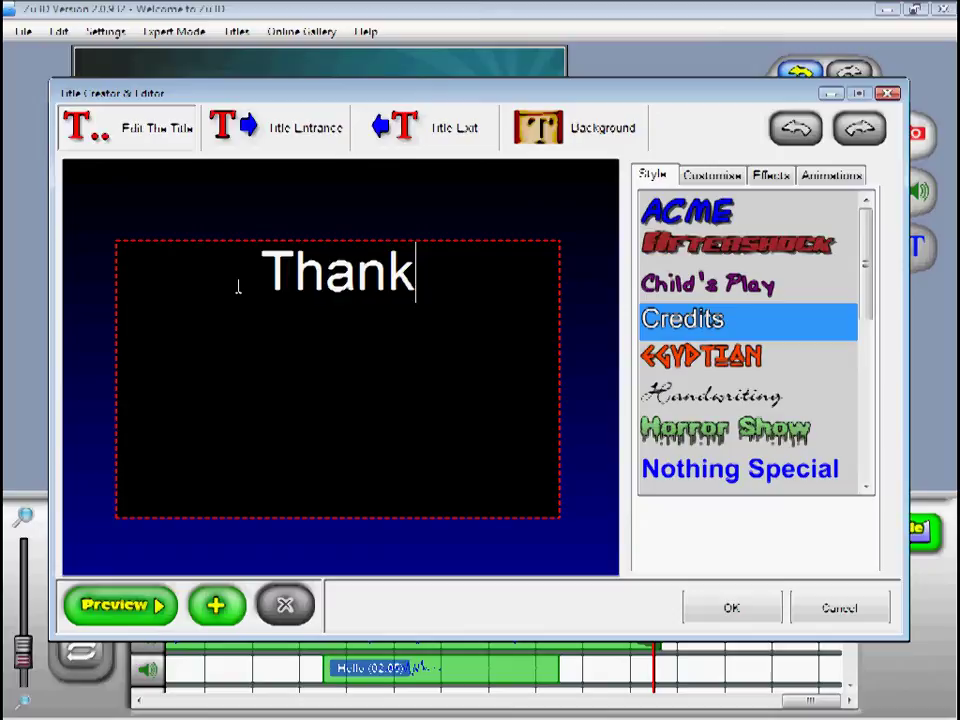
text( you for )
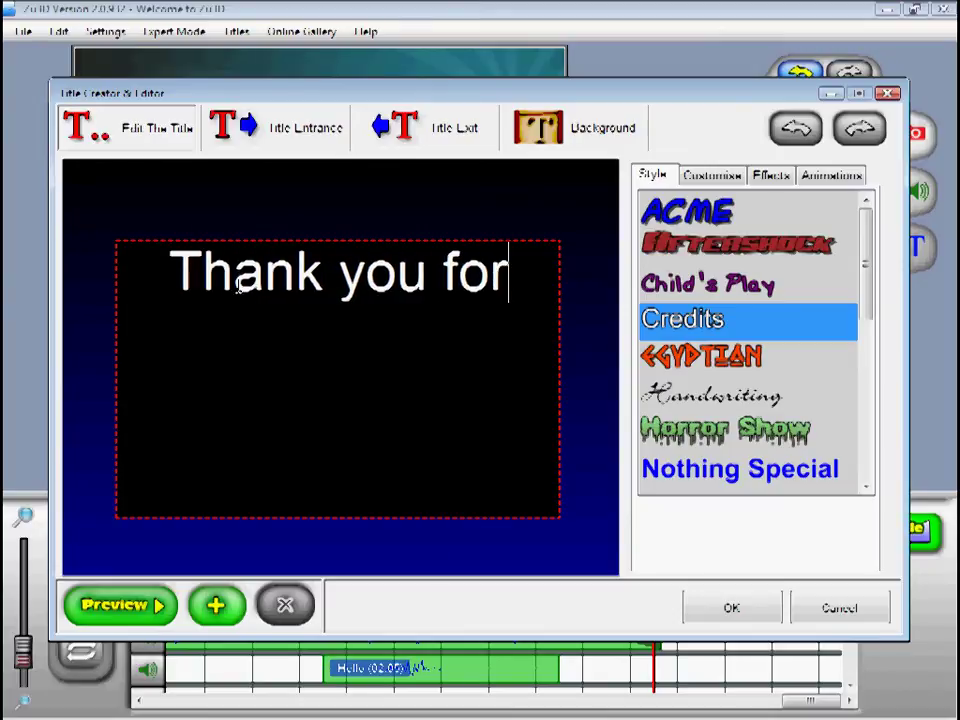
text(watch)
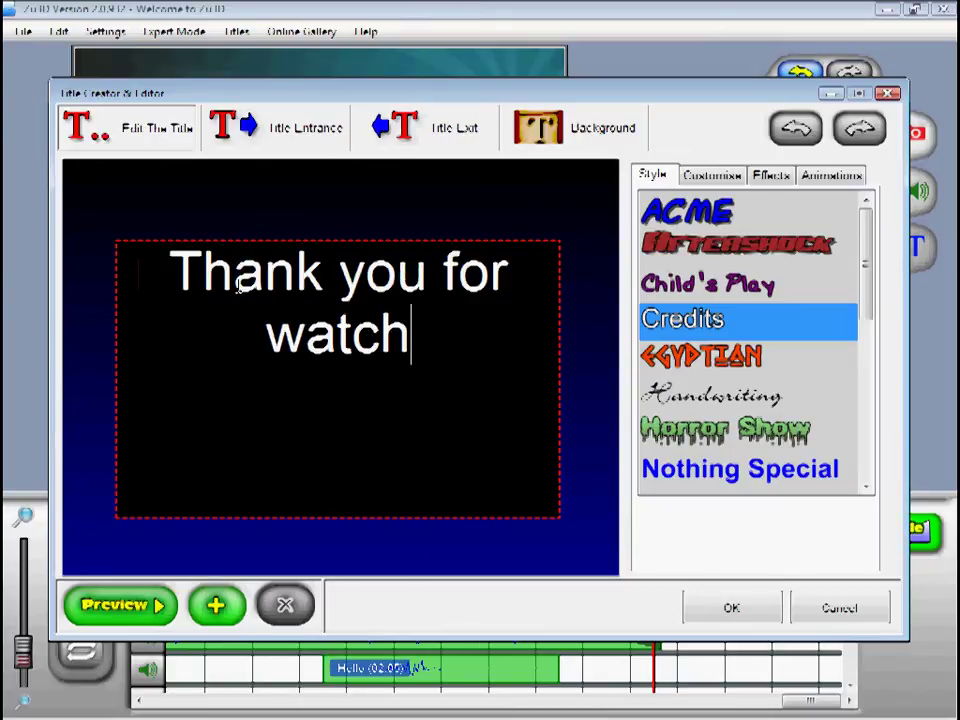
text(ing....)
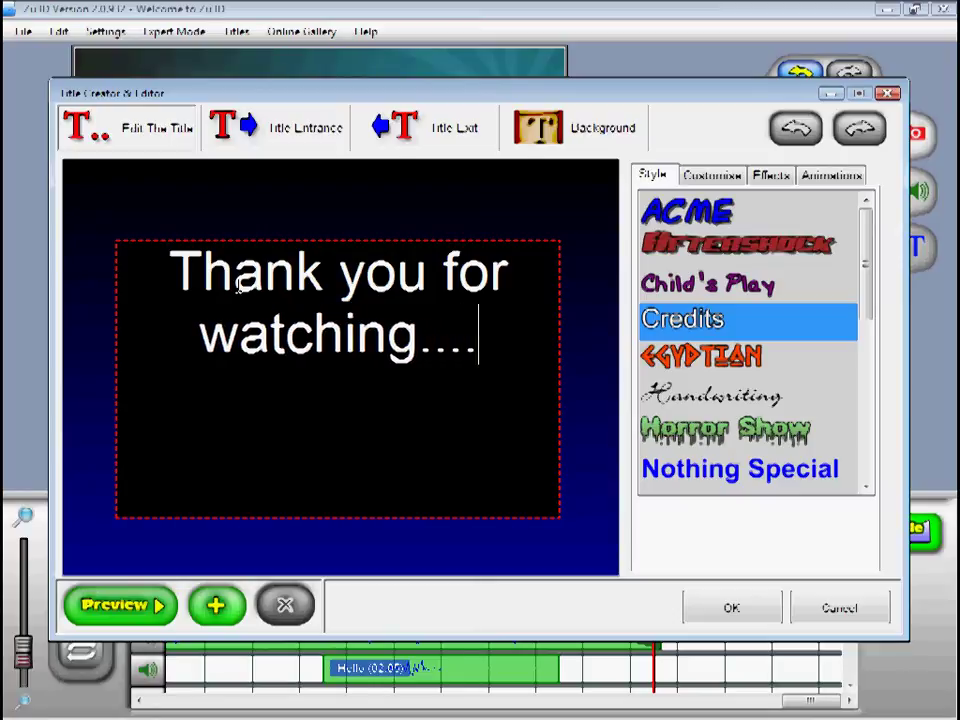
text(.d)
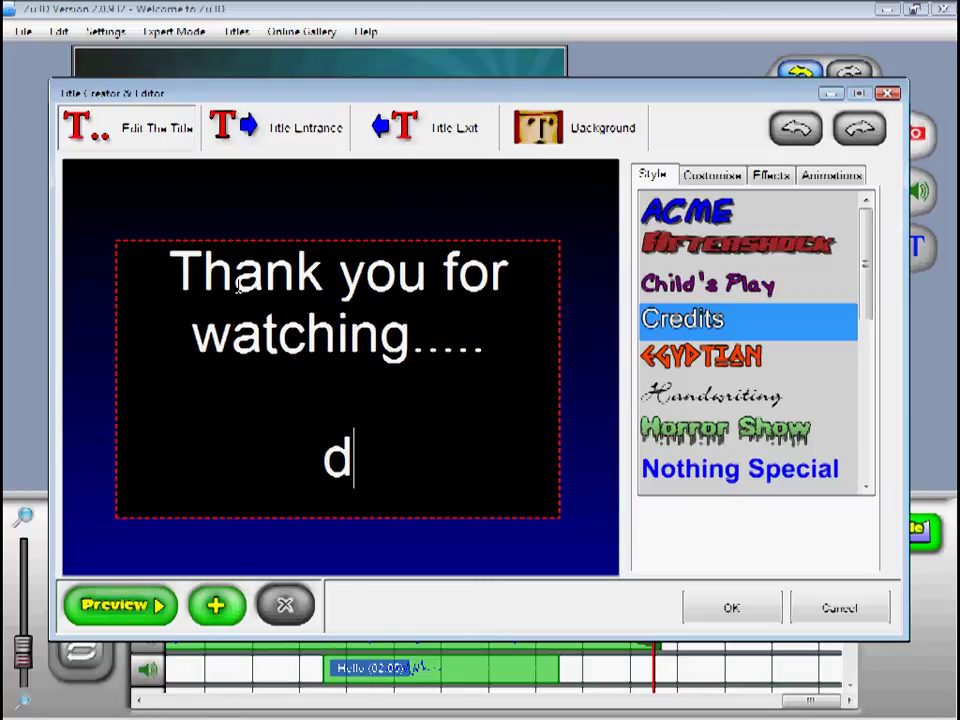
text(ir)
- Add Director and Camera credit lines with the creator's name, fix the typos, and confirm the credits
key(BackSpace)
key(BackSpace)
key(BackSpace)
text(Direcv)
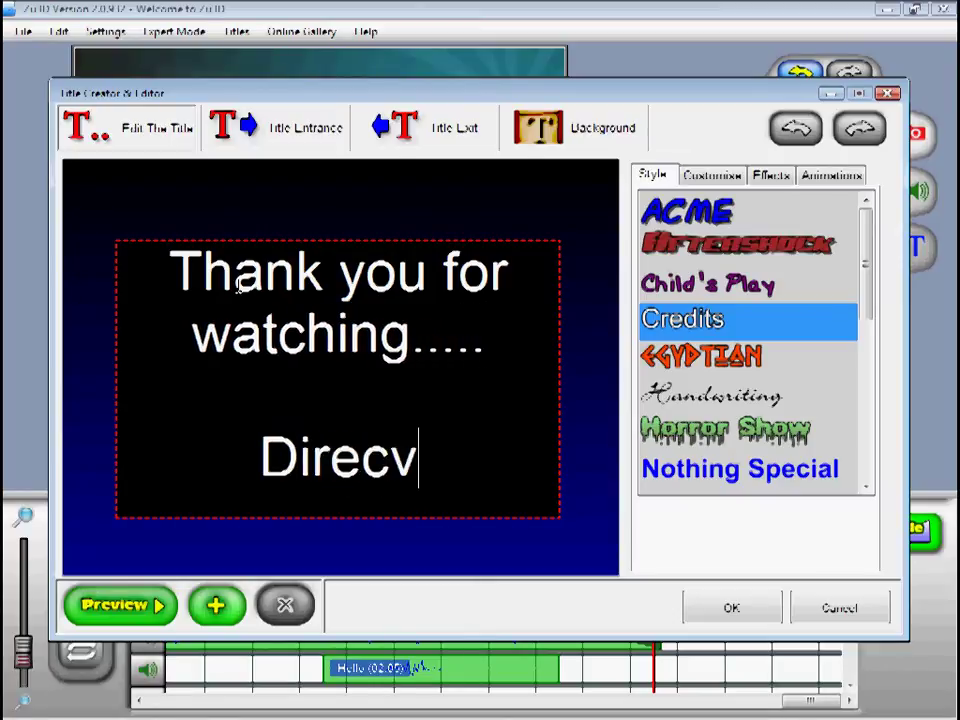
key(BackSpace)
text(tor: D)
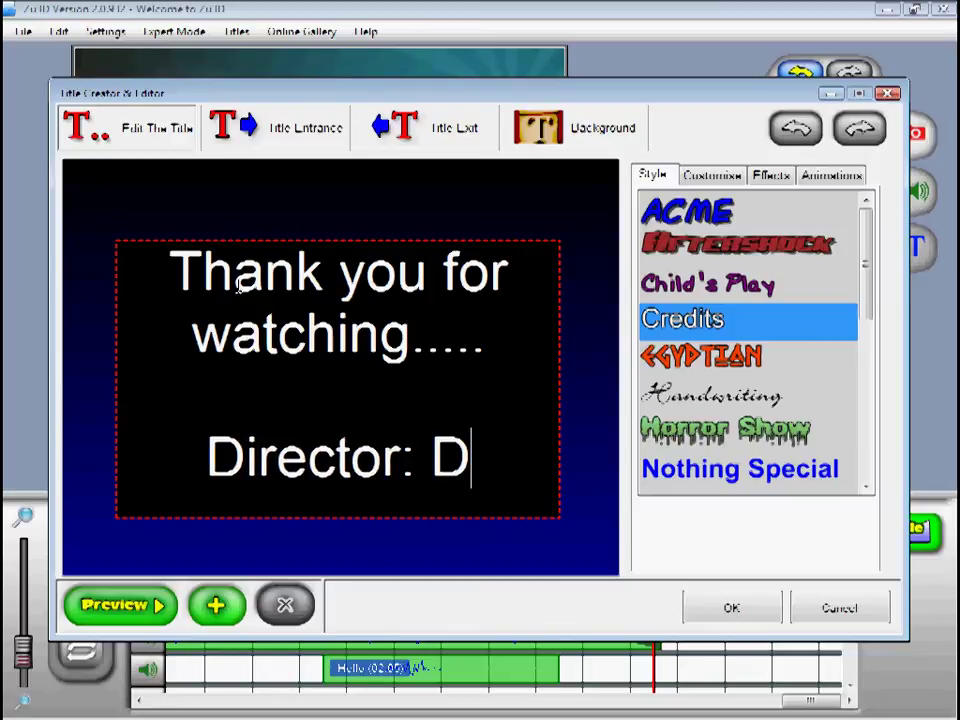
text(avid)
key(Return)
text(Camer)
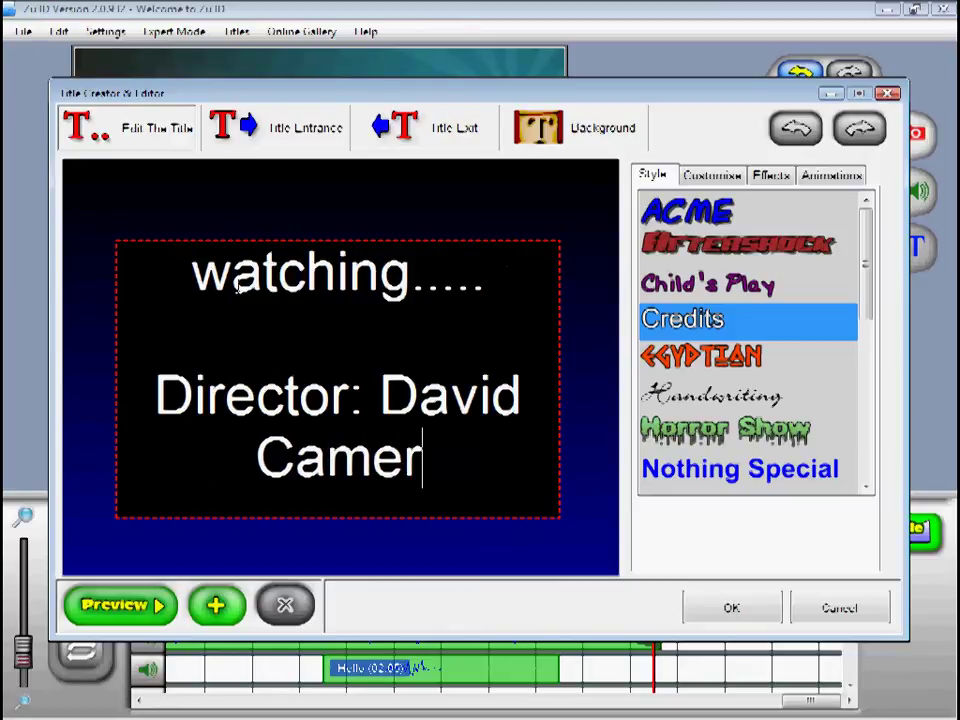
text(a: david)
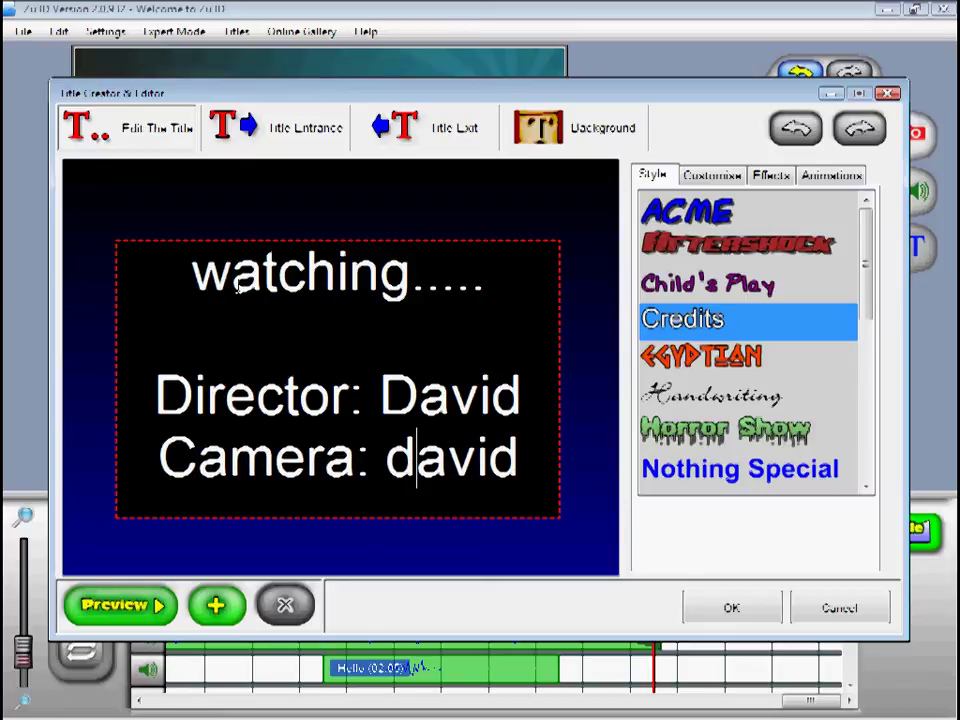
key(BackSpace)
text(D)
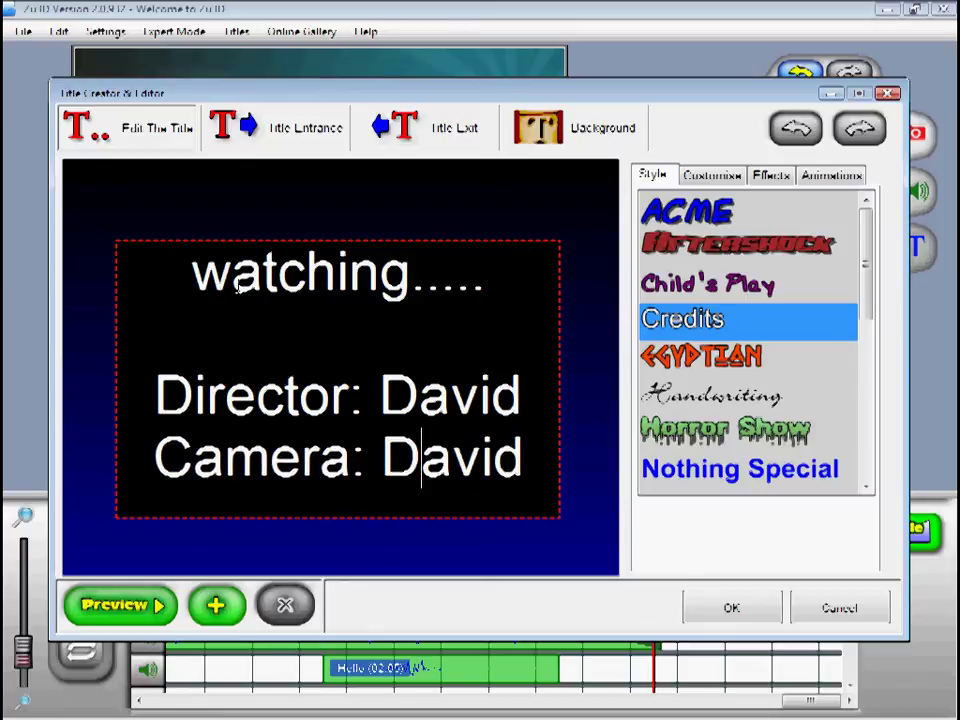
click(720, 610)
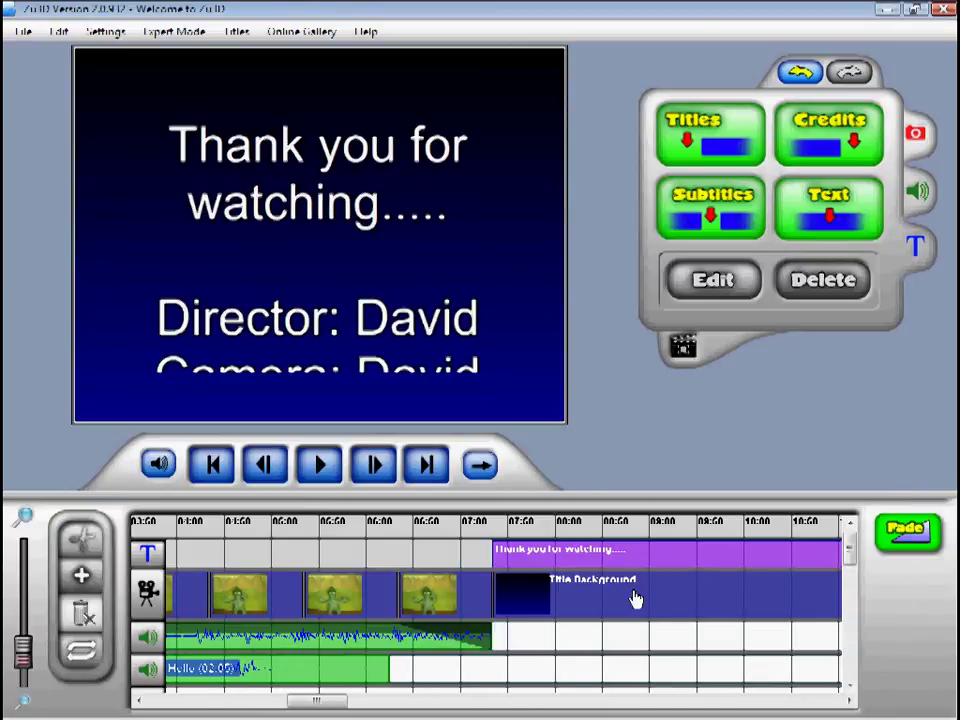
- Replay the film from the start, then set the play position early in the clay figure's animation
click(213, 466)
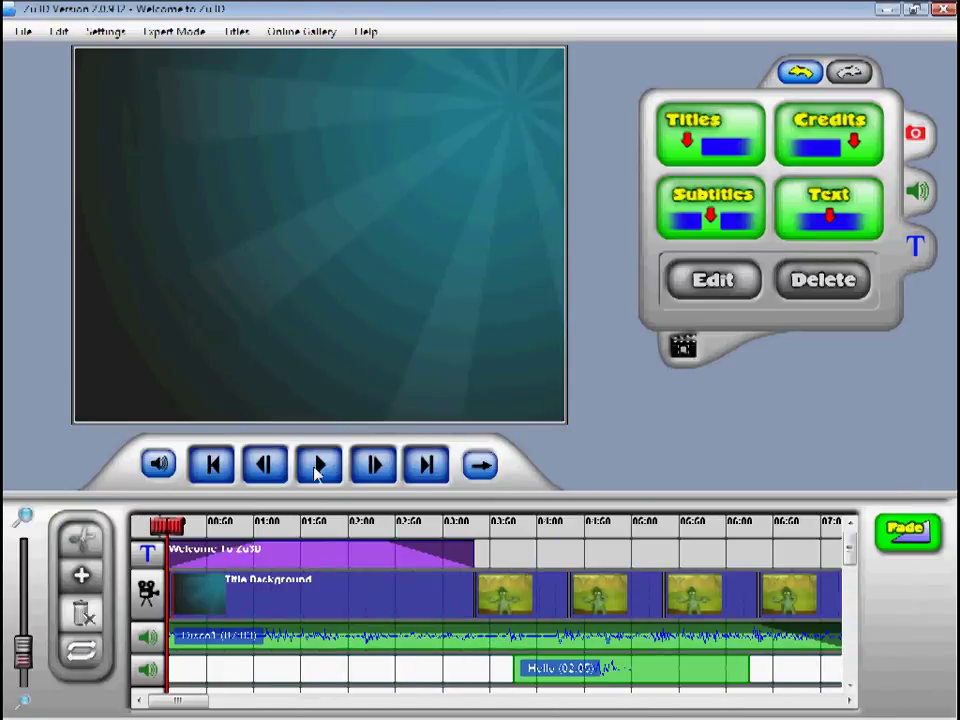
click(319, 466)
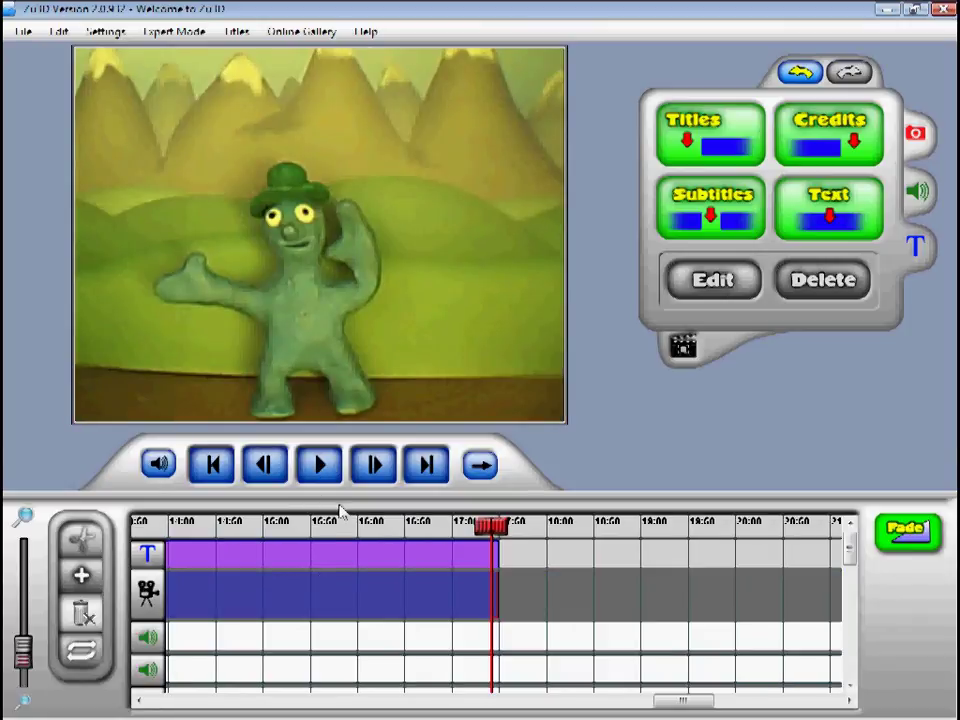
drag(715, 702, 283, 668)
click(333, 541)
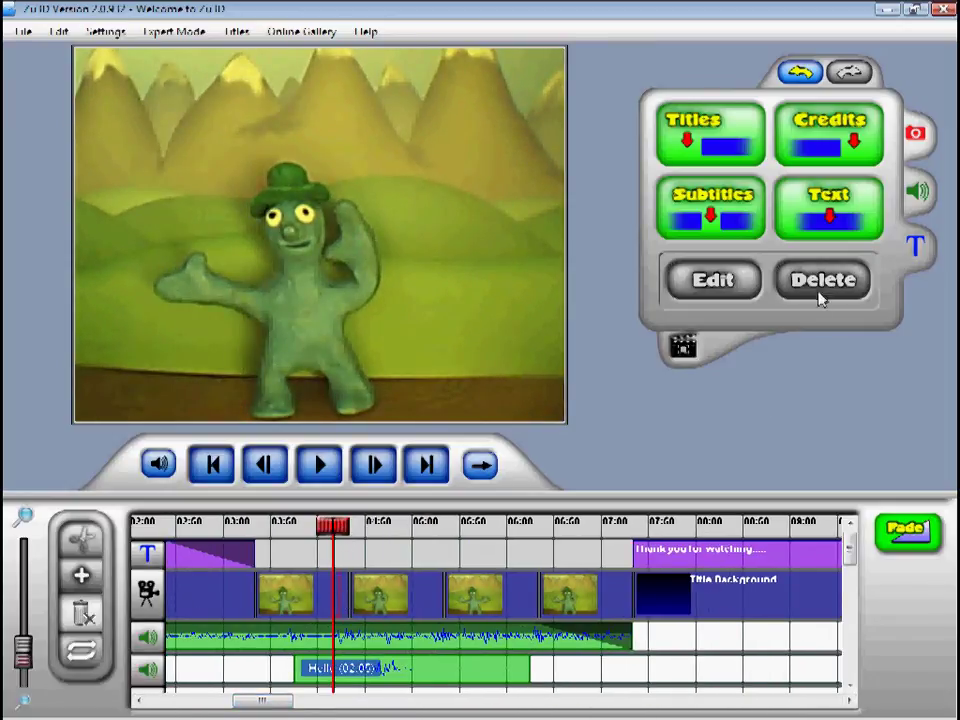
- Create a Child's Play style text caption reading 'hello'
click(820, 218)
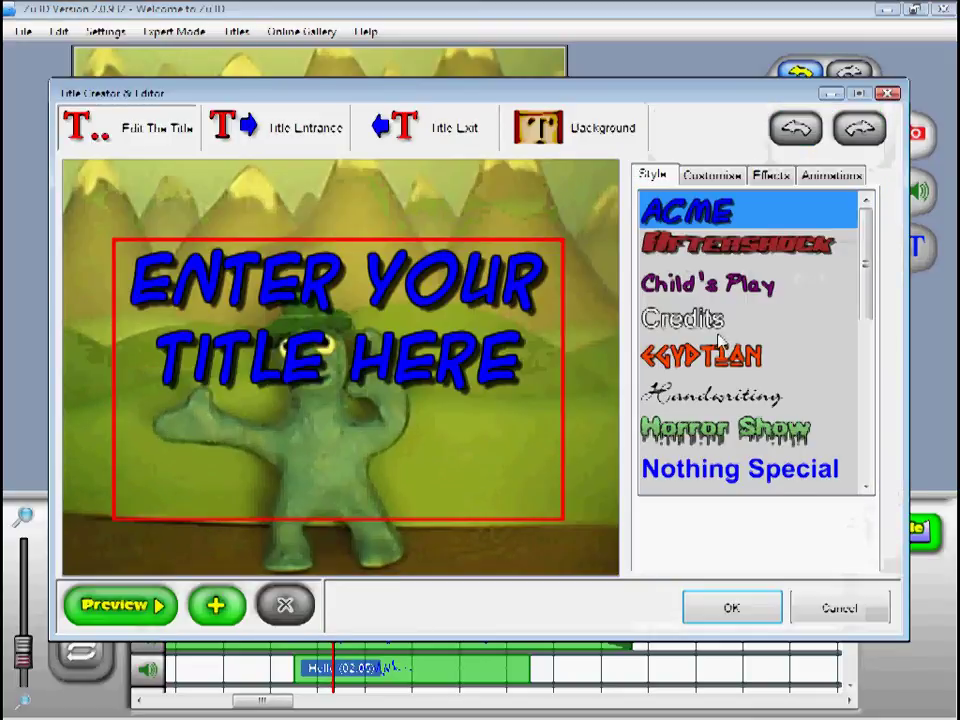
click(679, 290)
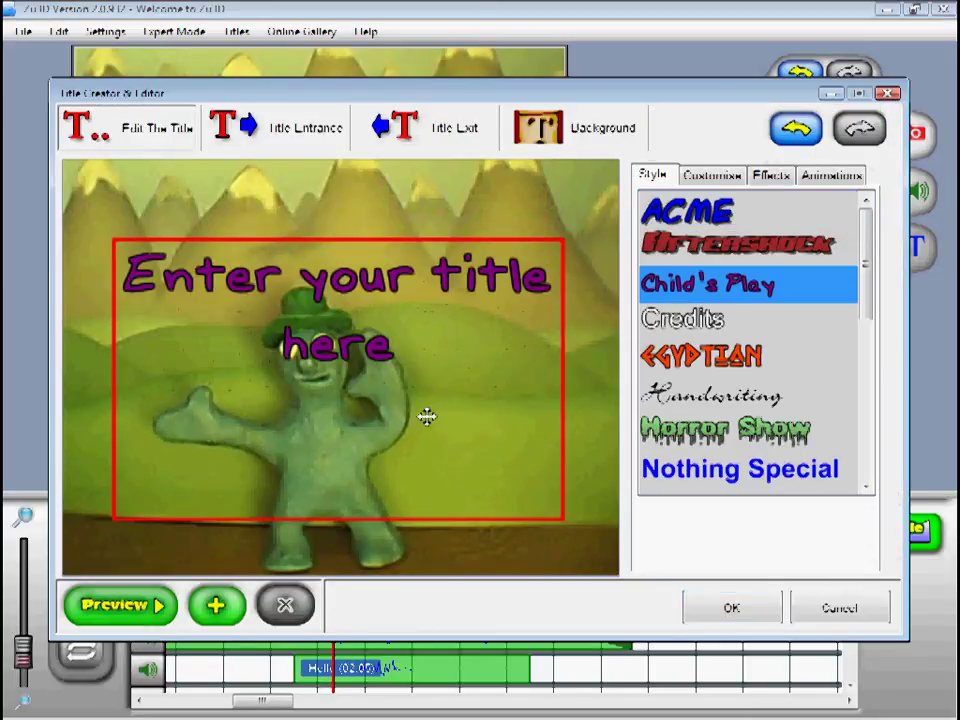
double_click(244, 321)
shift+click(157, 263)
text(hello)
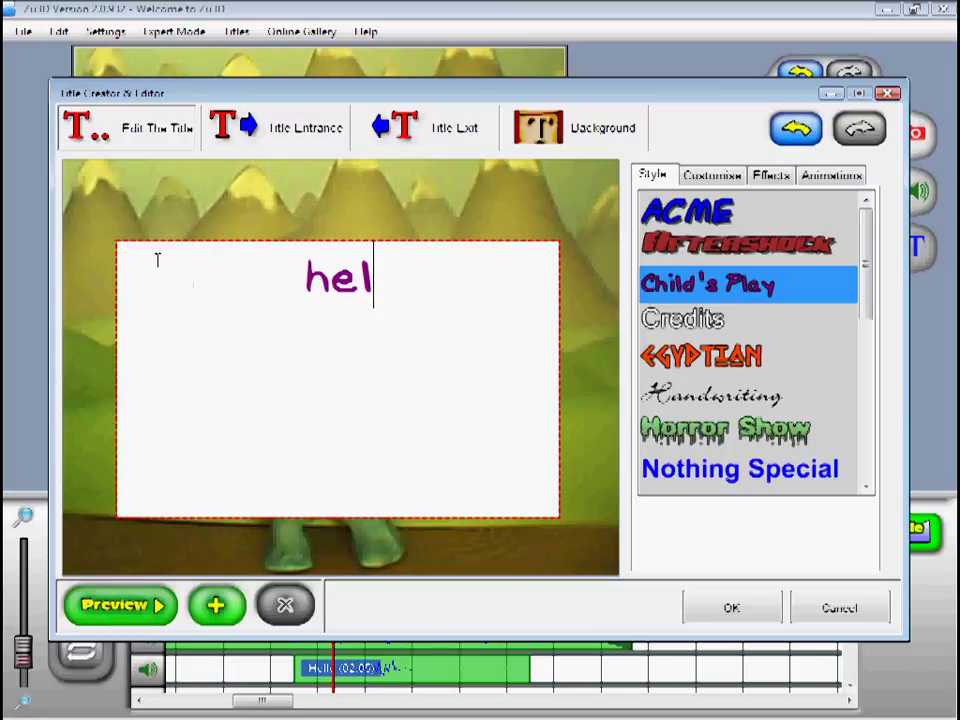
click(128, 542)
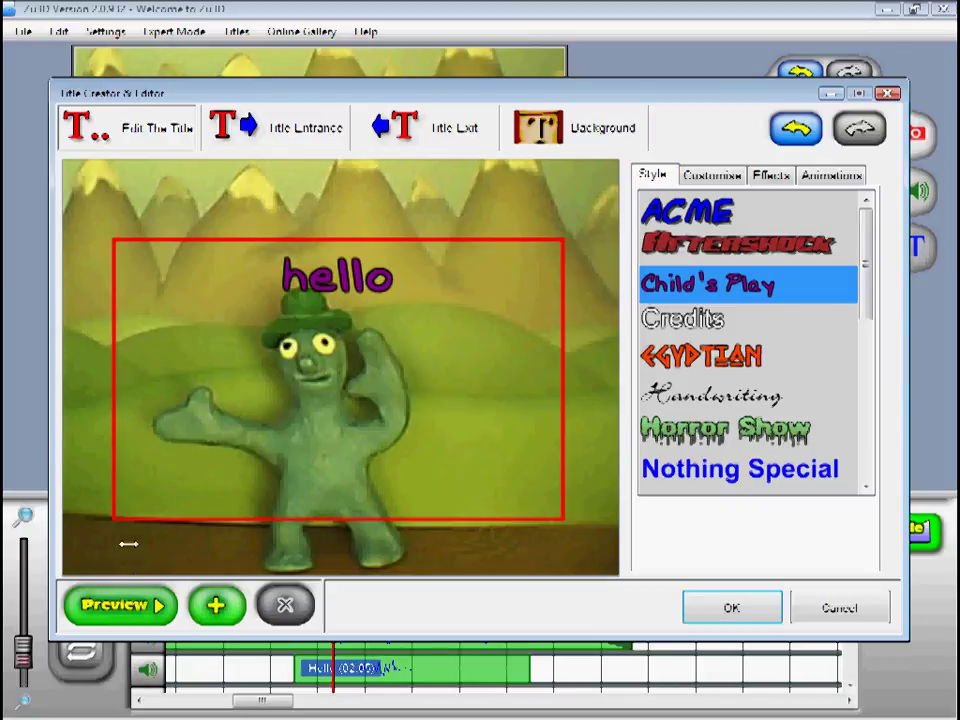
- Shrink the hello caption and place it at the upper right, preview it, and confirm
drag(116, 518, 410, 333)
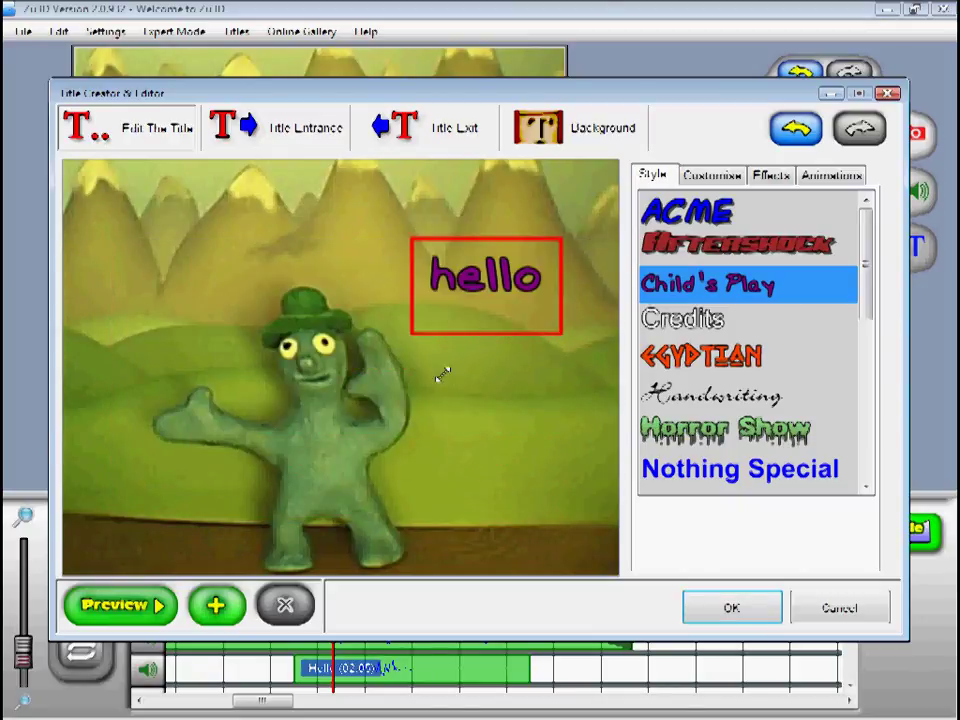
drag(462, 288, 461, 246)
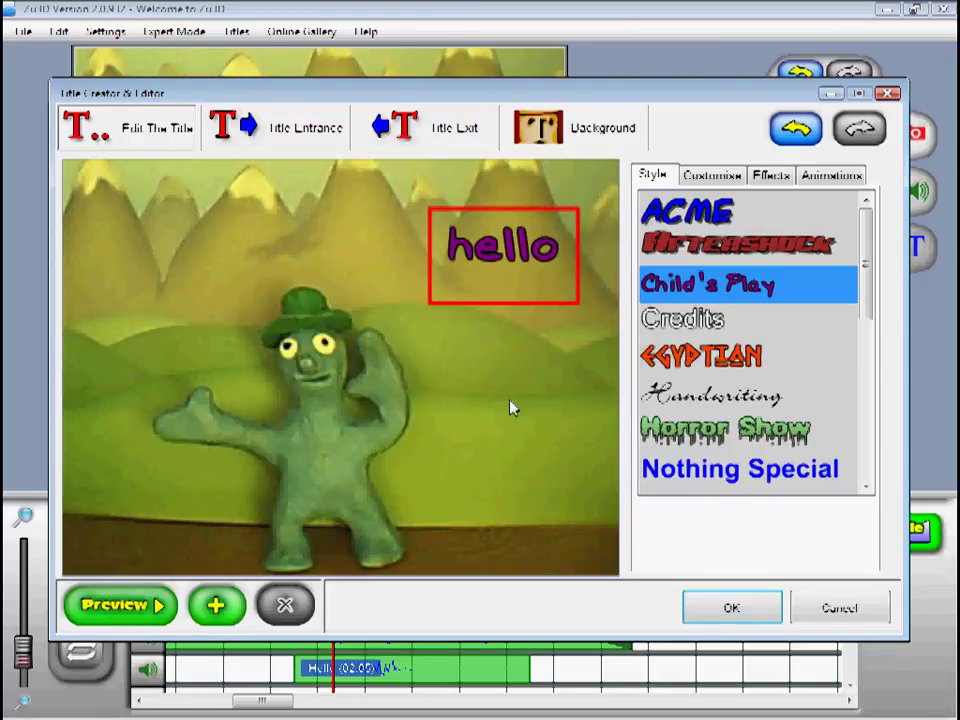
click(120, 605)
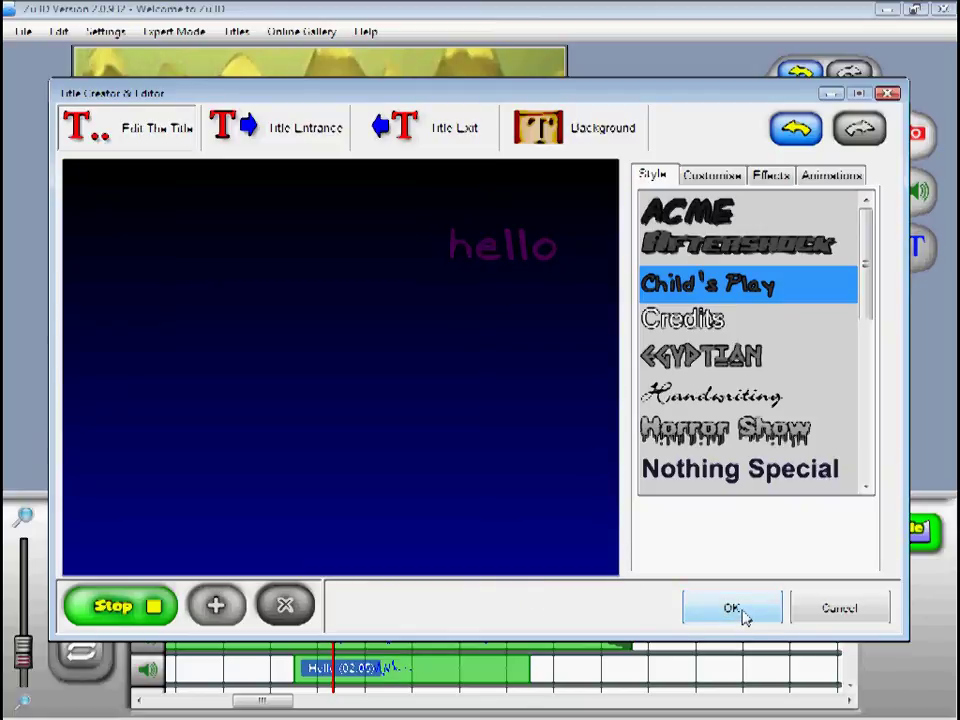
click(735, 610)
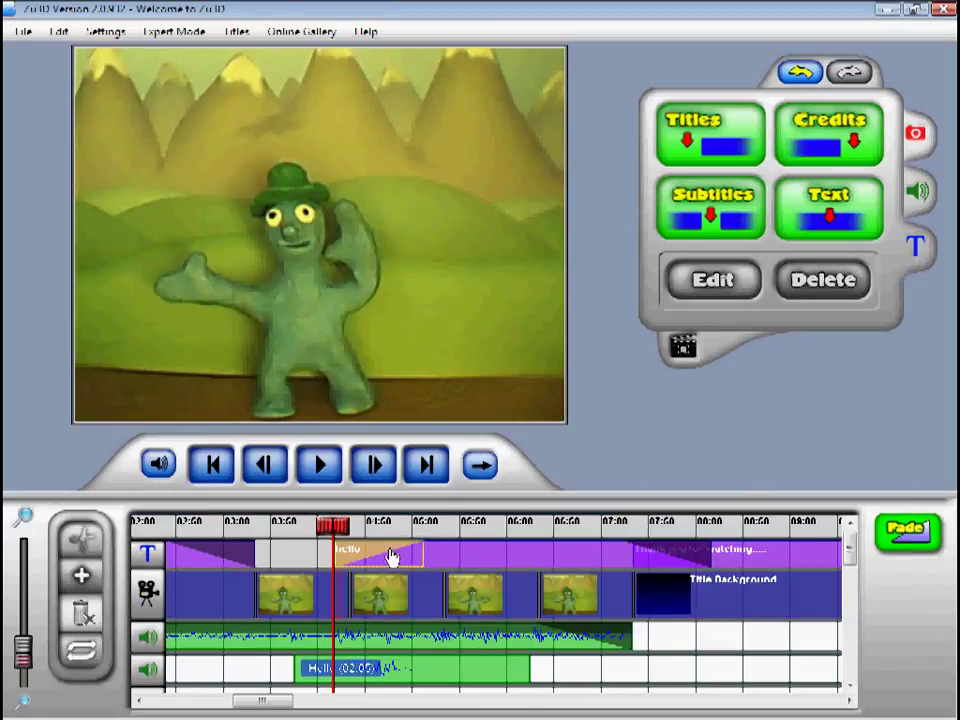
- Shorten the hello clip, start it slightly earlier, adjust its fade-out, and replay the film
drag(707, 549, 563, 551)
drag(330, 549, 311, 555)
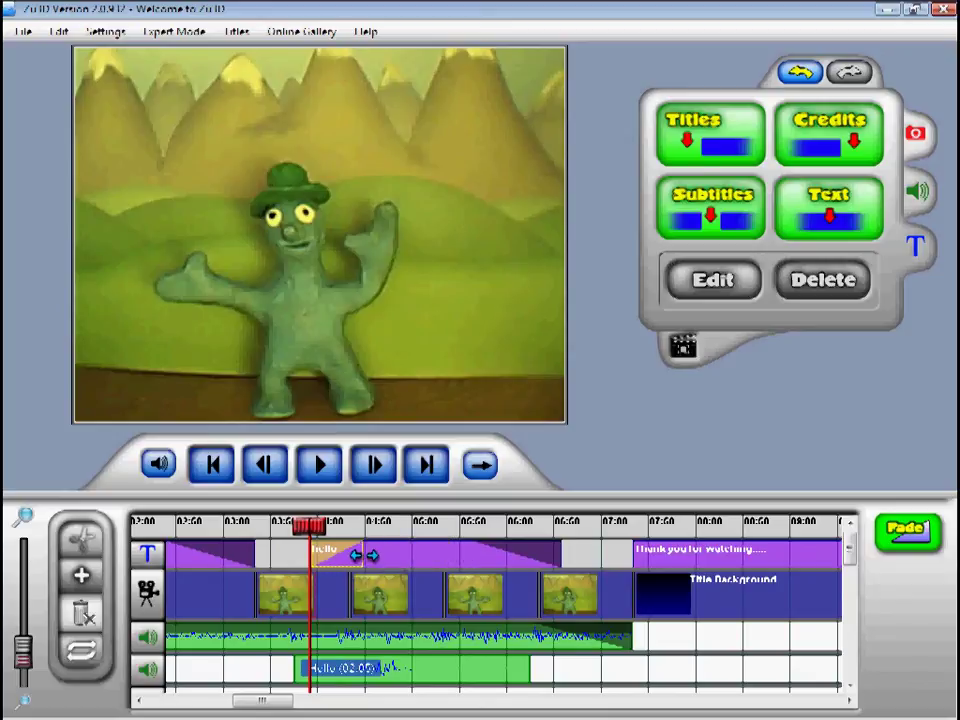
drag(462, 555, 486, 555)
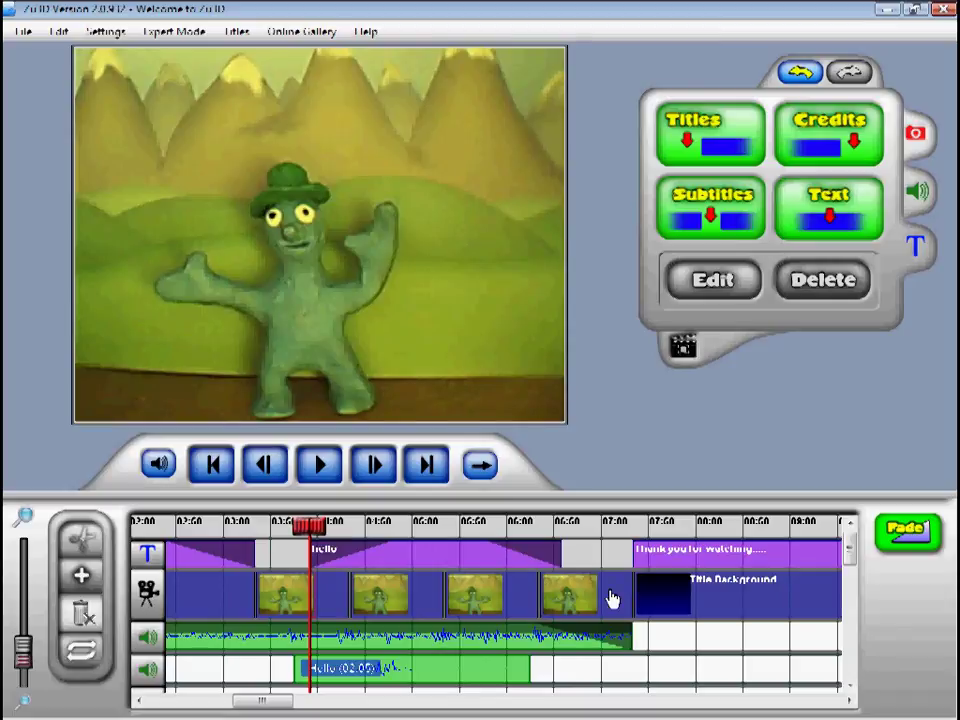
click(215, 465)
click(305, 472)
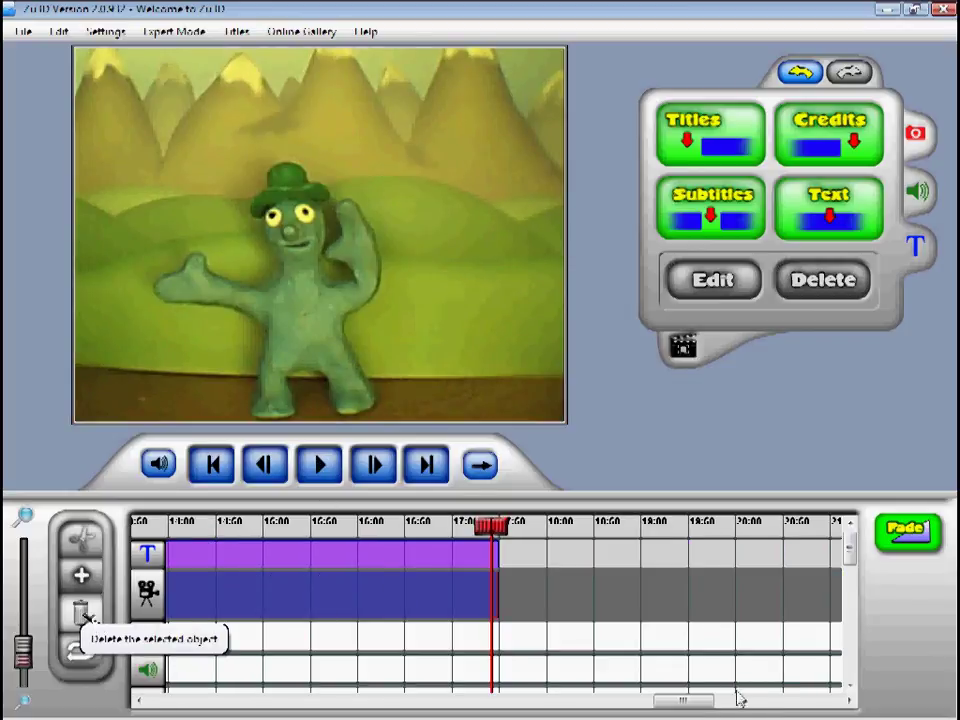
- Add Fade transitions from the title background into the first clip and from the last clip into the credits
drag(686, 700, 247, 690)
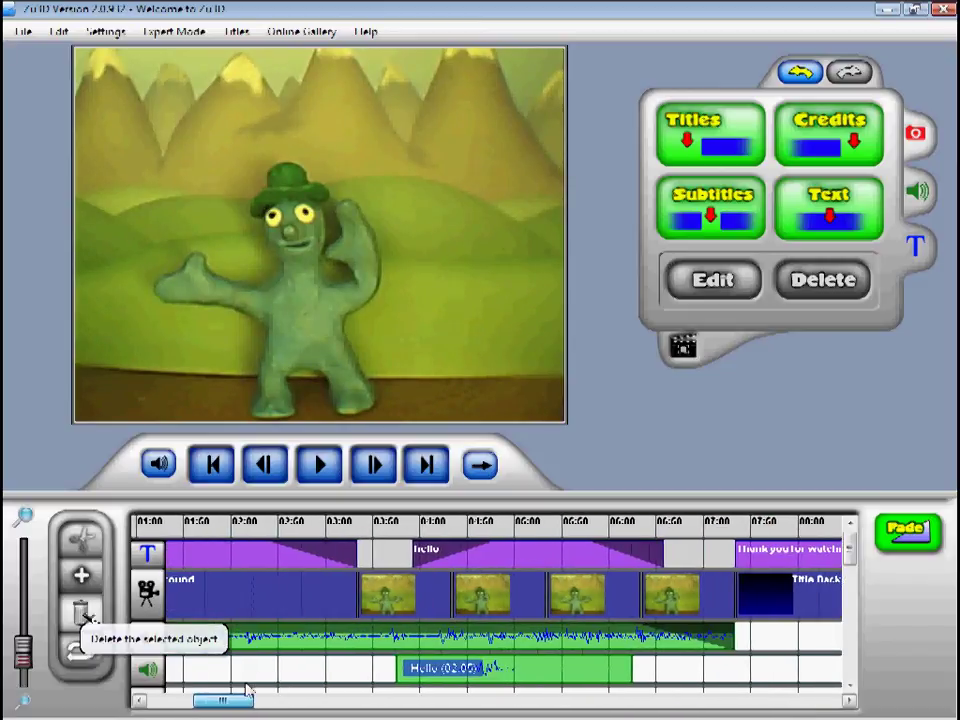
drag(905, 530, 370, 611)
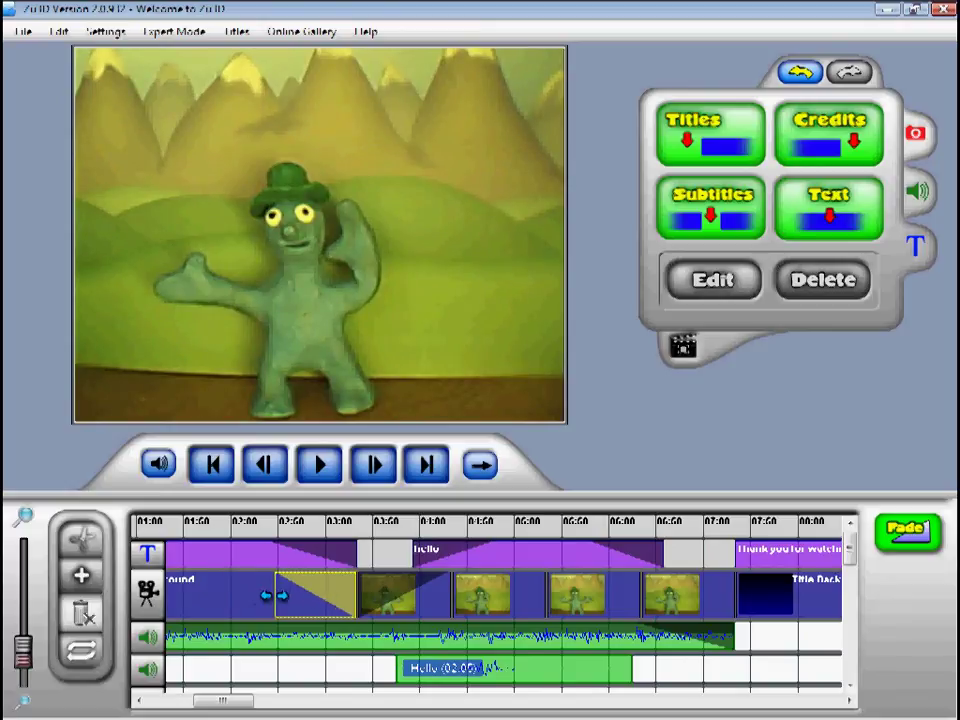
click(441, 598)
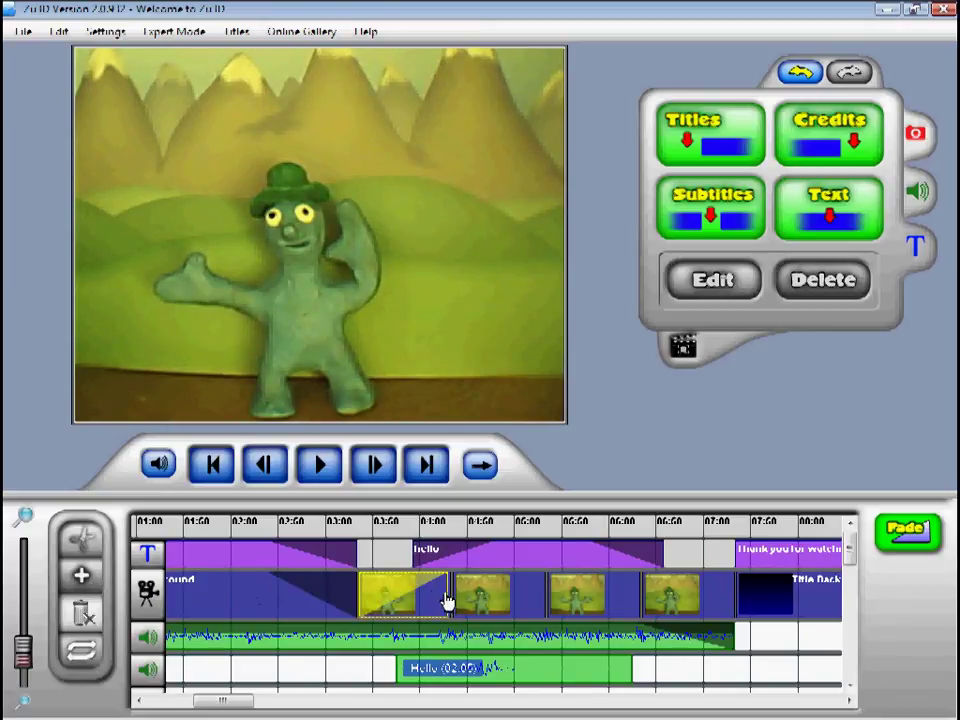
drag(915, 547, 185, 450)
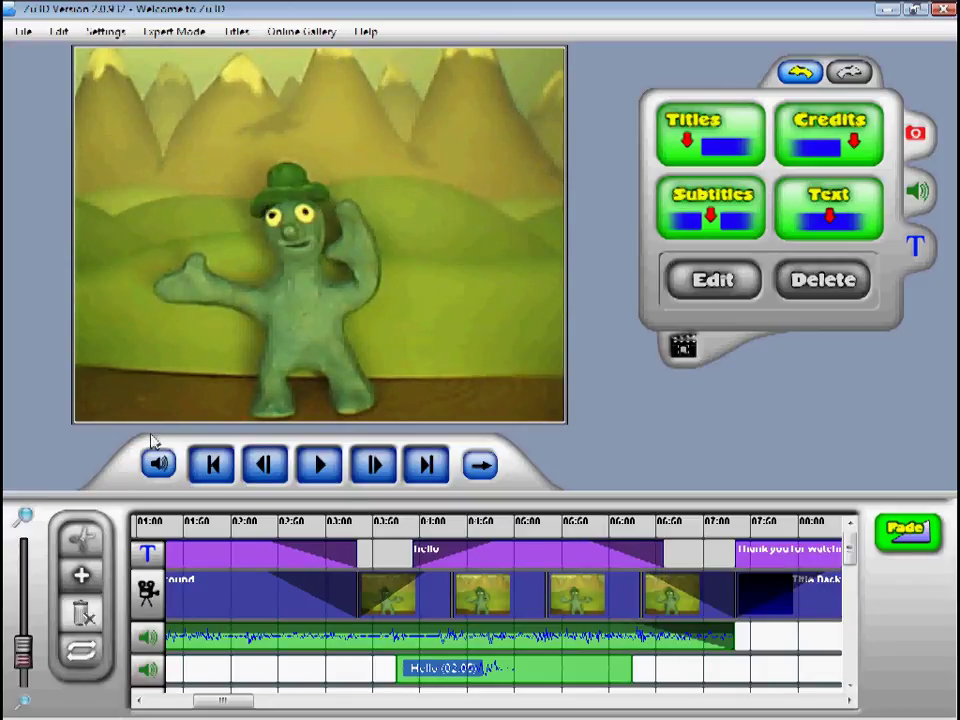
click(228, 468)
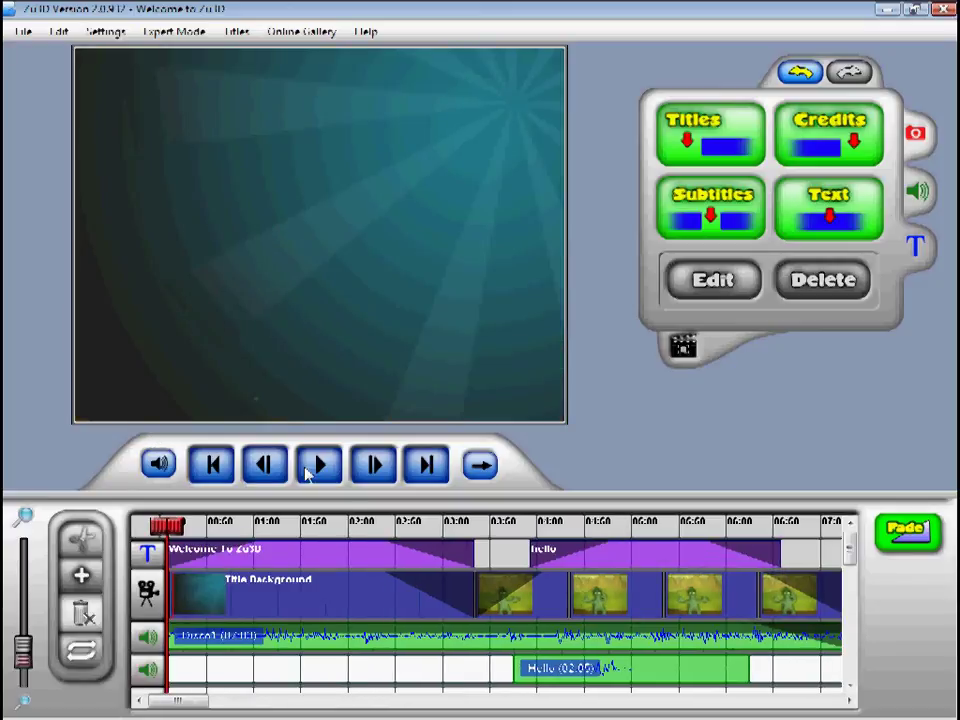
- Watch the finished film from the beginning, then bring up the File menu
click(319, 465)
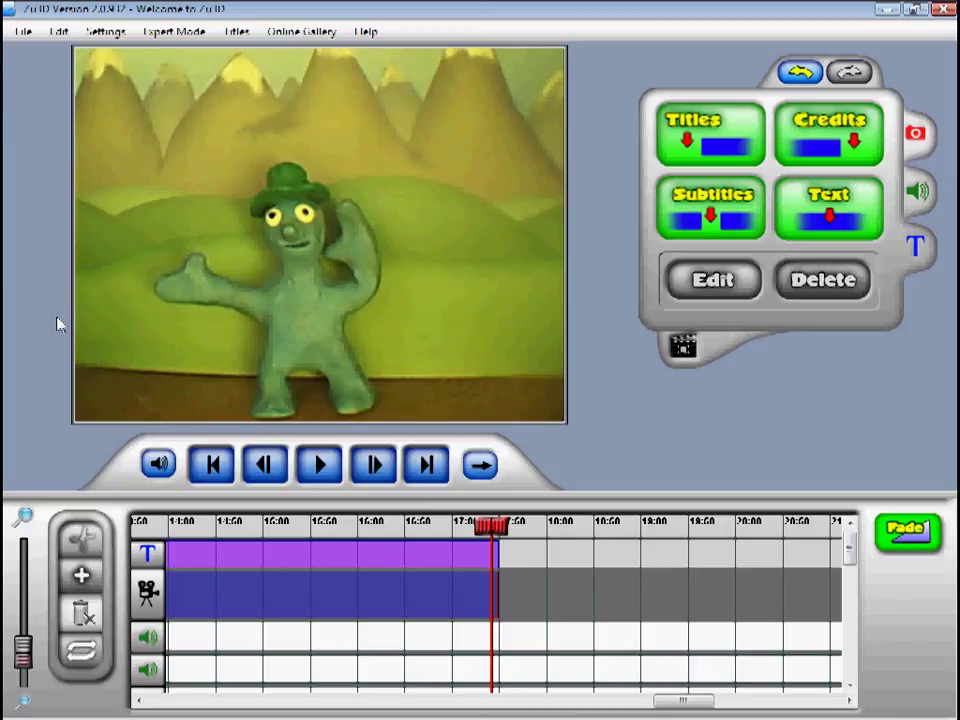
click(22, 31)
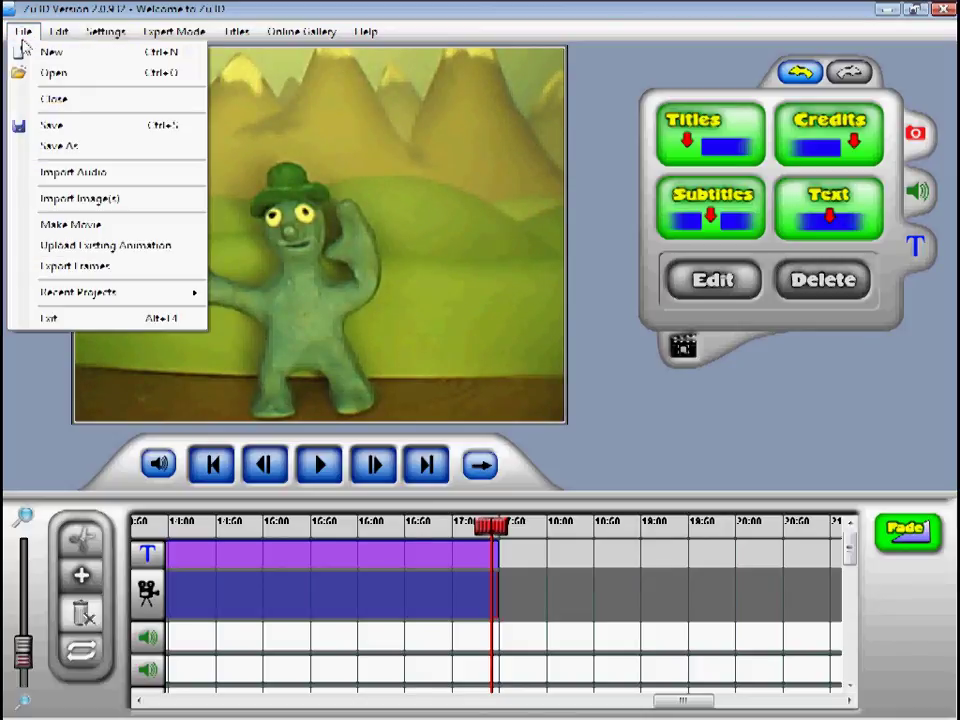
- Make a movie named Welcome to Zu3D and publish it as a Windows Media Video file
click(82, 227)
drag(413, 350, 501, 360)
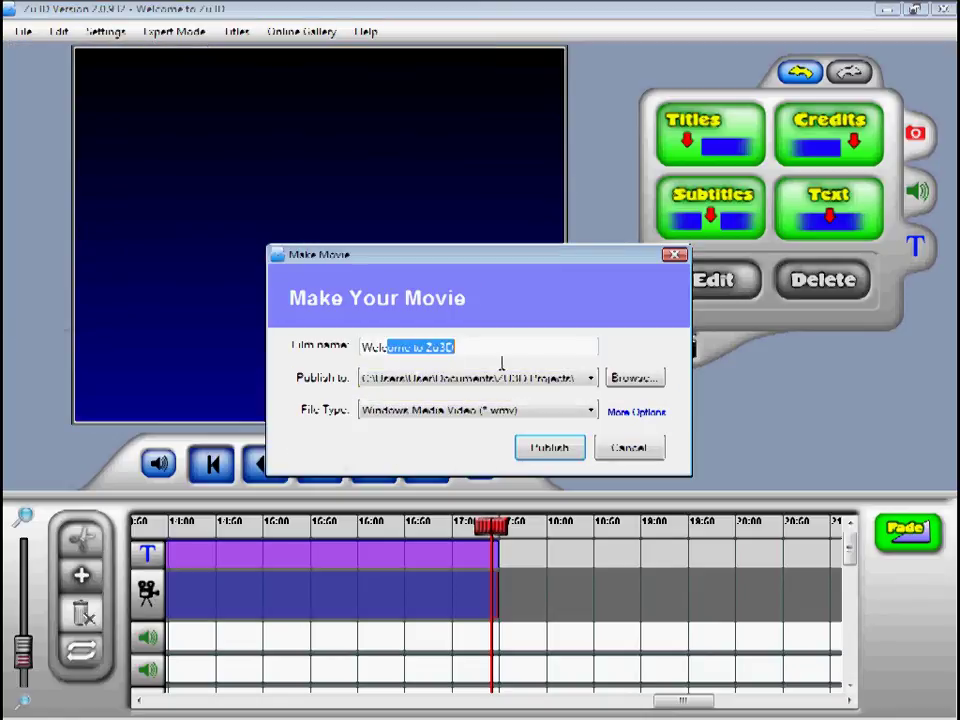
click(496, 346)
click(550, 448)
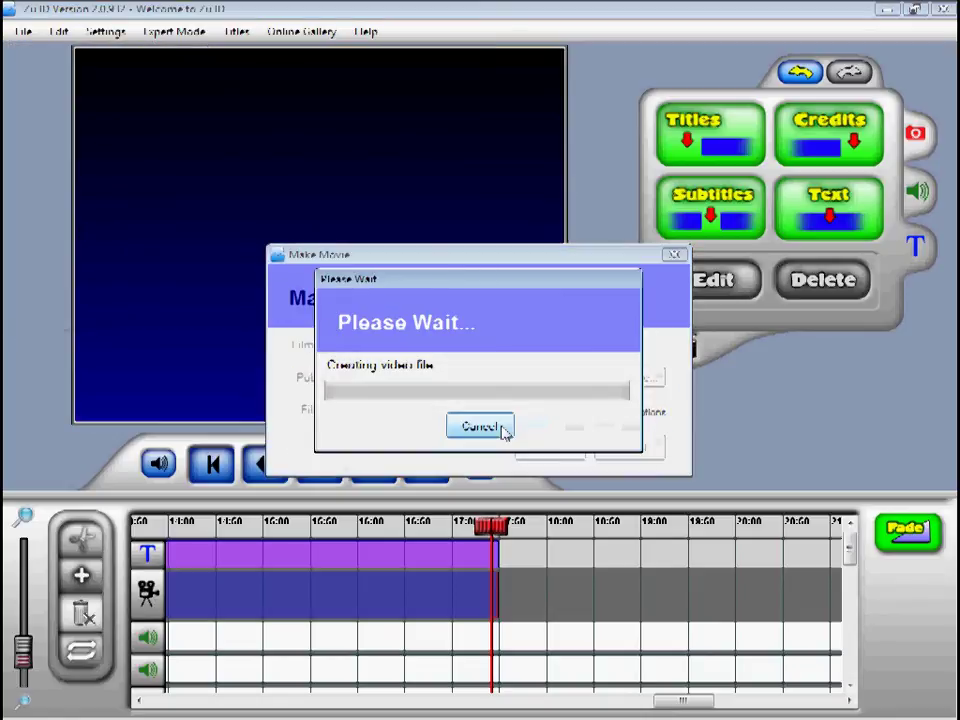